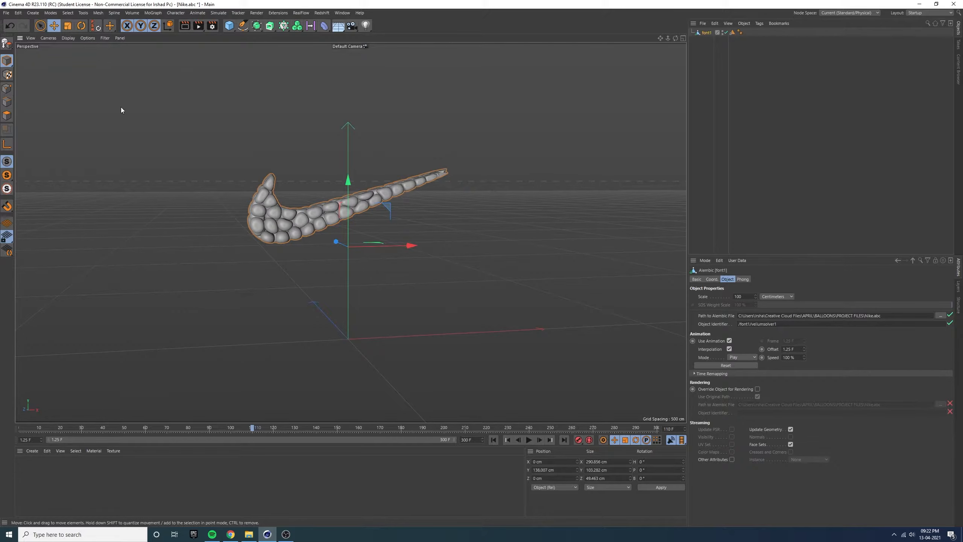
Step: Hide the world axis in the viewport and deselect the Alembic logo object
{"action": "left_click", "coordinate": [104, 38]}
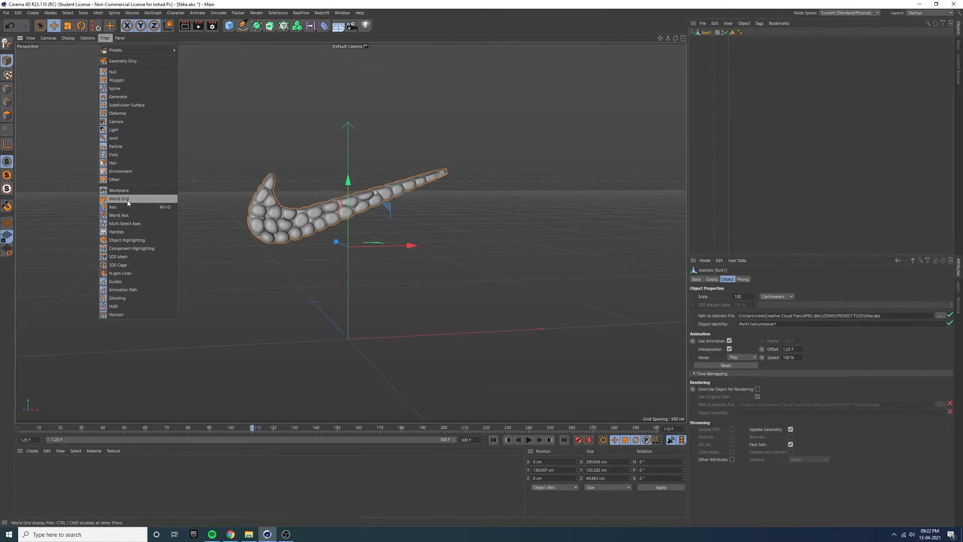
{"action": "left_click", "coordinate": [130, 215]}
{"action": "left_click", "coordinate": [833, 116]}
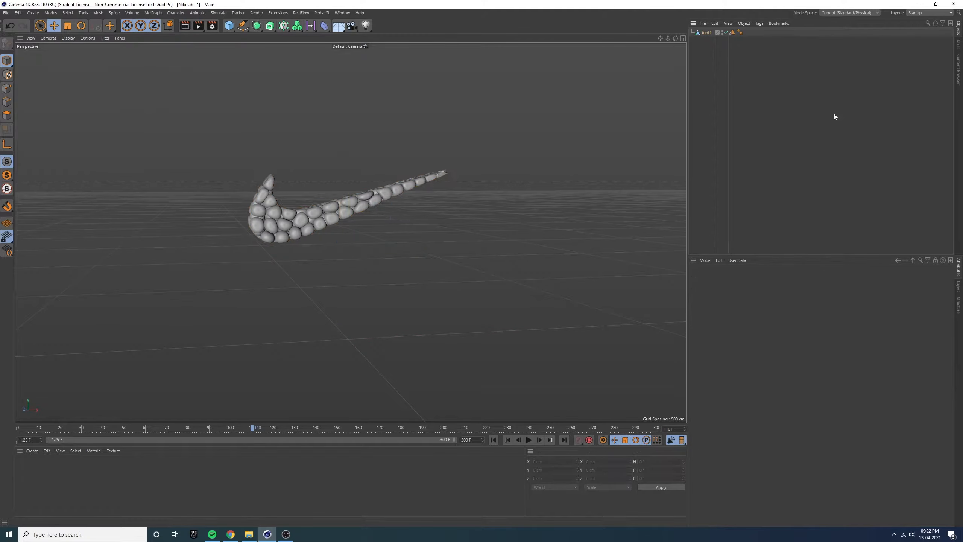
Step: Add a plane primitive and set its orientation to +Z as an upright backdrop
{"action": "mouse_move", "coordinate": [335, 207]}
{"action": "left_mouse_down", "text": "alt"}
{"action": "mouse_move", "coordinate": [363, 220]}
{"action": "mouse_move", "coordinate": [320, 202]}
{"action": "left_mouse_up", "text": "alt"}
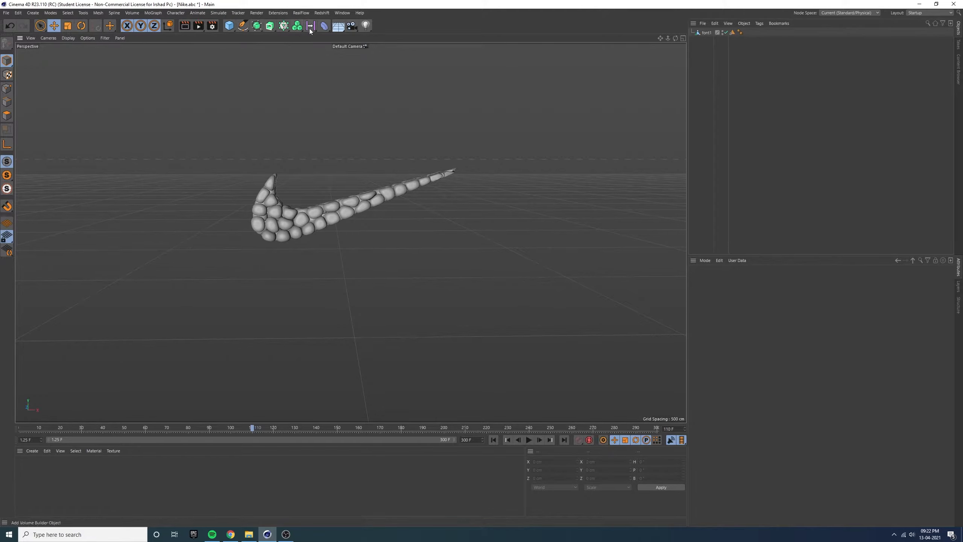
{"action": "left_click", "coordinate": [233, 28]}
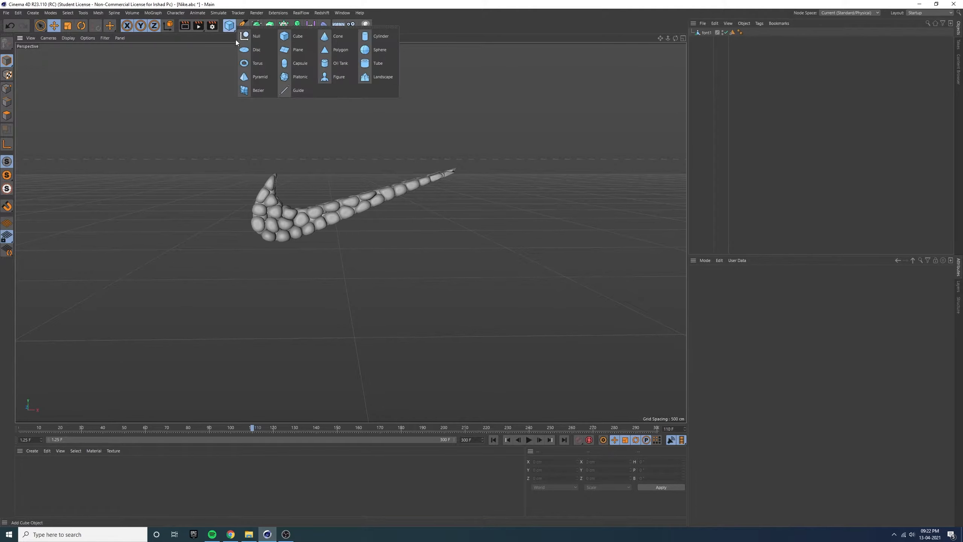
{"action": "left_click", "coordinate": [297, 49]}
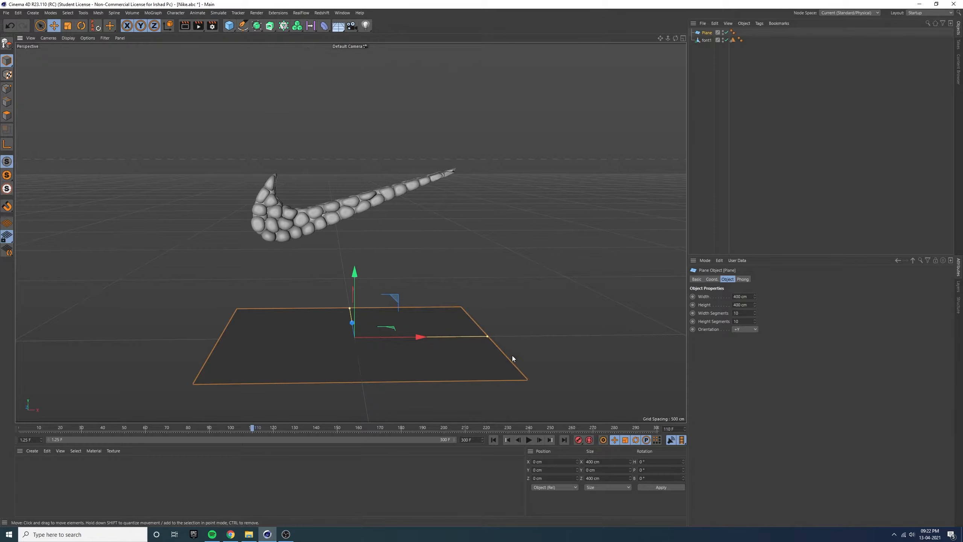
{"action": "scroll", "coordinate": [748, 326], "scroll_direction": "down", "scroll_amount": 2}
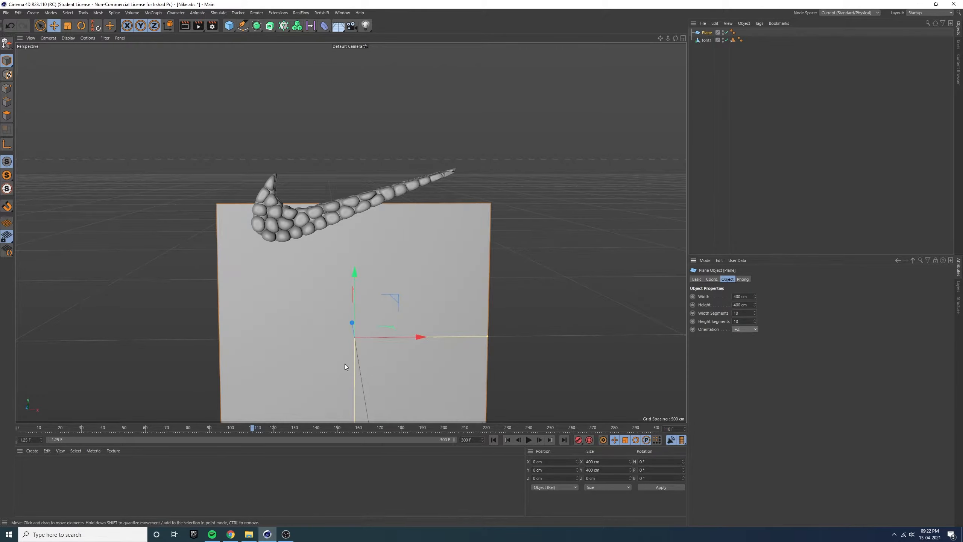
Step: Move the plane behind the swoosh to about 170 cm in Z and scale it uniformly to about 2663 cm square
{"action": "left_click_drag", "start_coordinate": [345, 363], "coordinate": [389, 353], "text": "alt"}
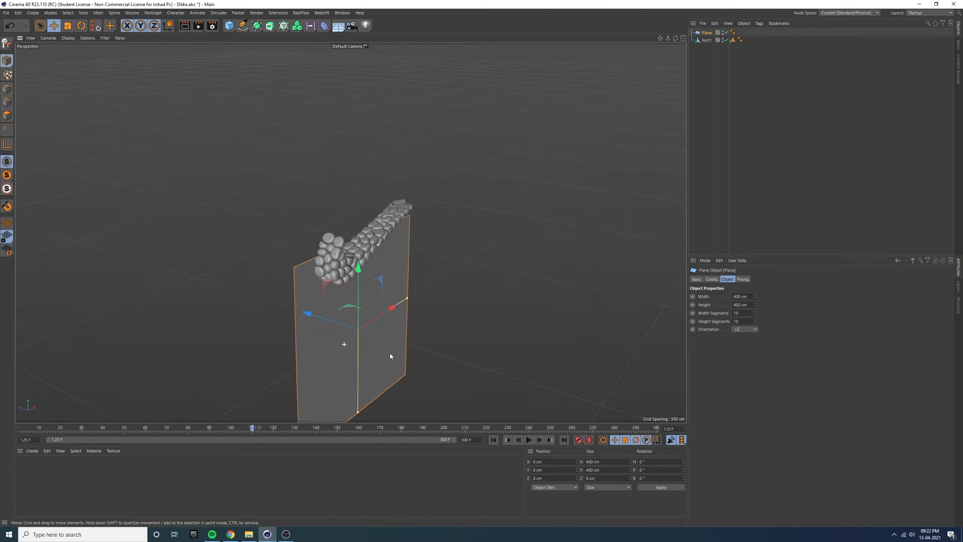
{"action": "left_click_drag", "start_coordinate": [333, 319], "coordinate": [262, 307]}
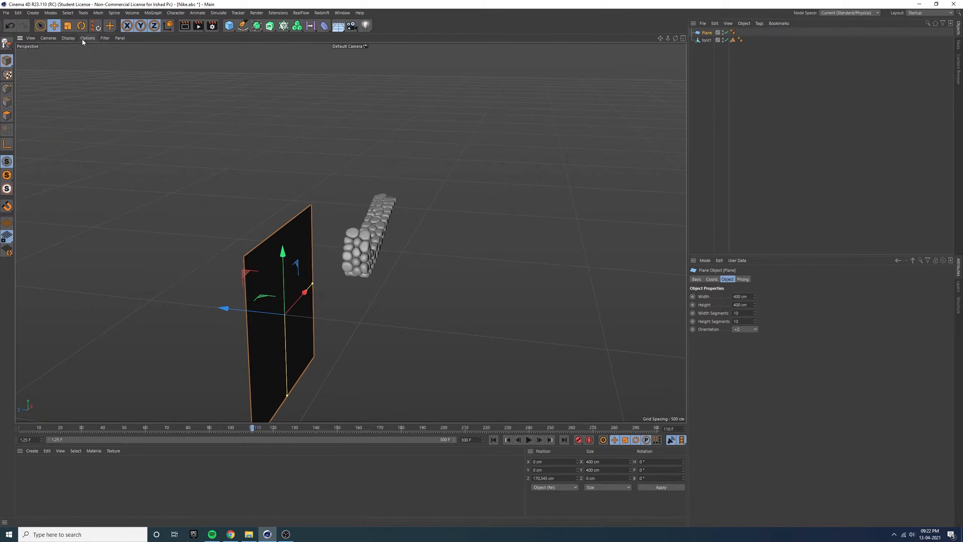
{"action": "left_click", "coordinate": [68, 25]}
{"action": "left_click_drag", "start_coordinate": [299, 326], "coordinate": [356, 316]}
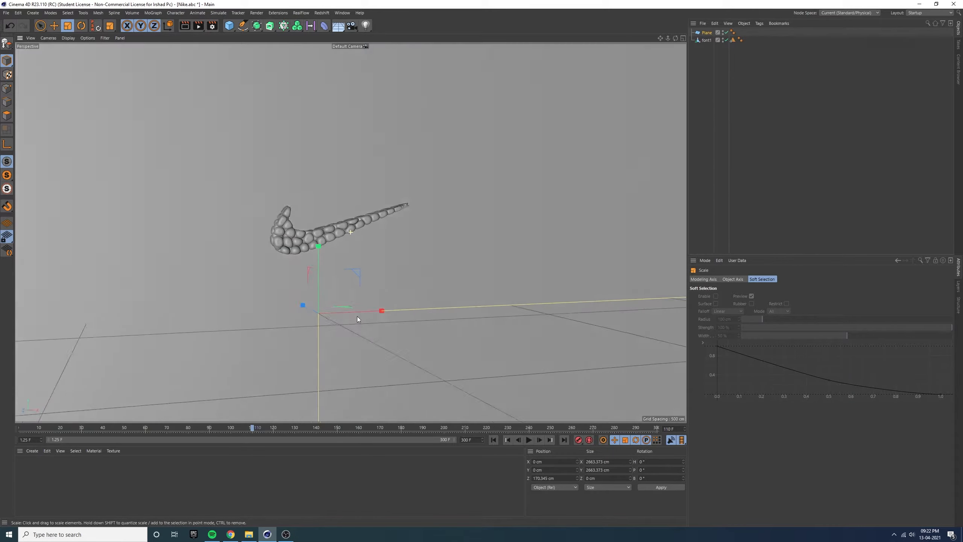
{"action": "left_click", "coordinate": [53, 25]}
{"action": "scroll", "coordinate": [360, 228], "scroll_direction": "up", "scroll_amount": 4}
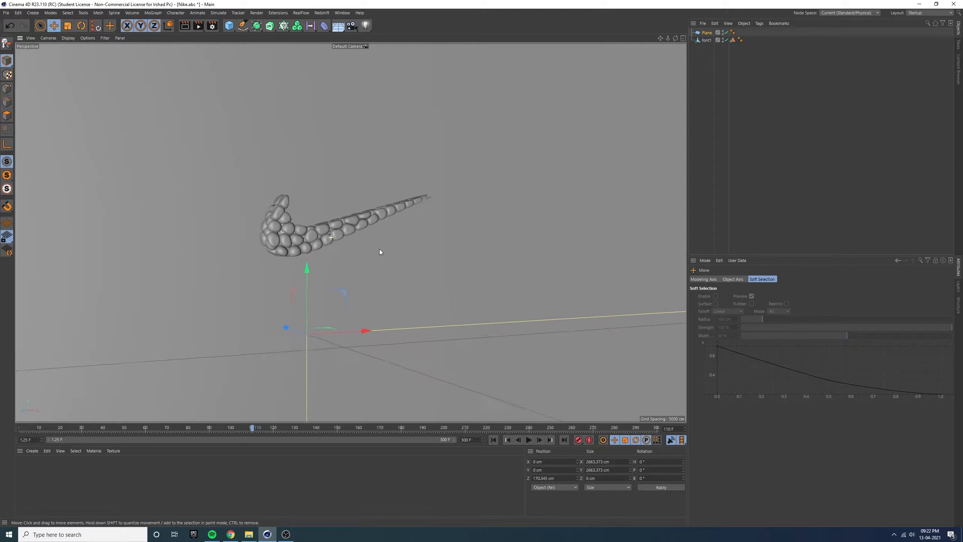
{"action": "left_click_drag", "start_coordinate": [351, 223], "coordinate": [325, 253], "text": "alt"}
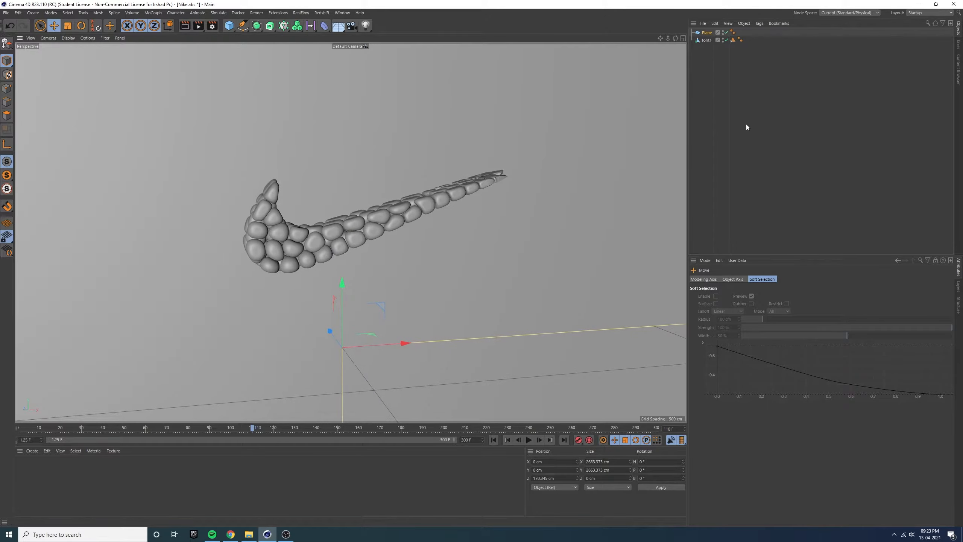
{"action": "left_click", "coordinate": [752, 147]}
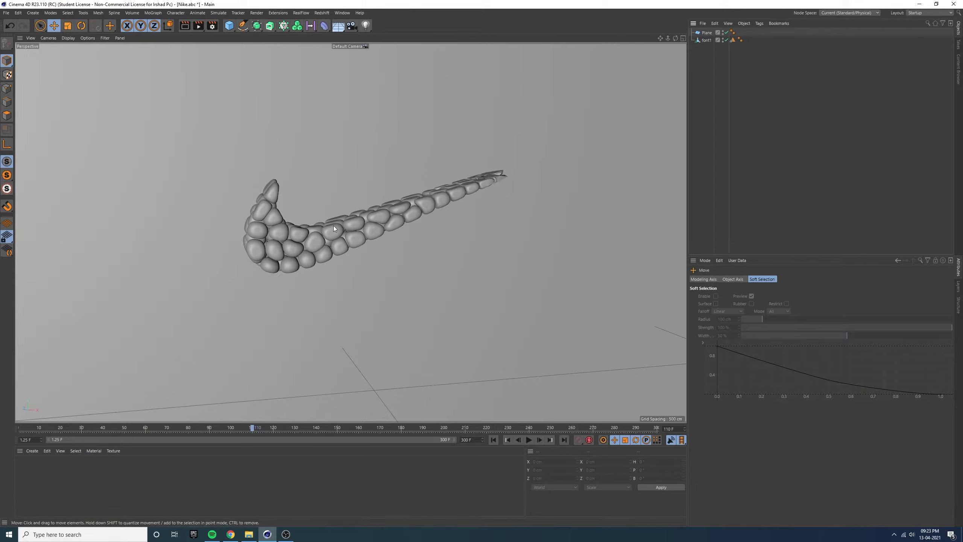
Step: Set the renderer to Physical in the render settings
{"action": "left_click", "coordinate": [215, 28]}
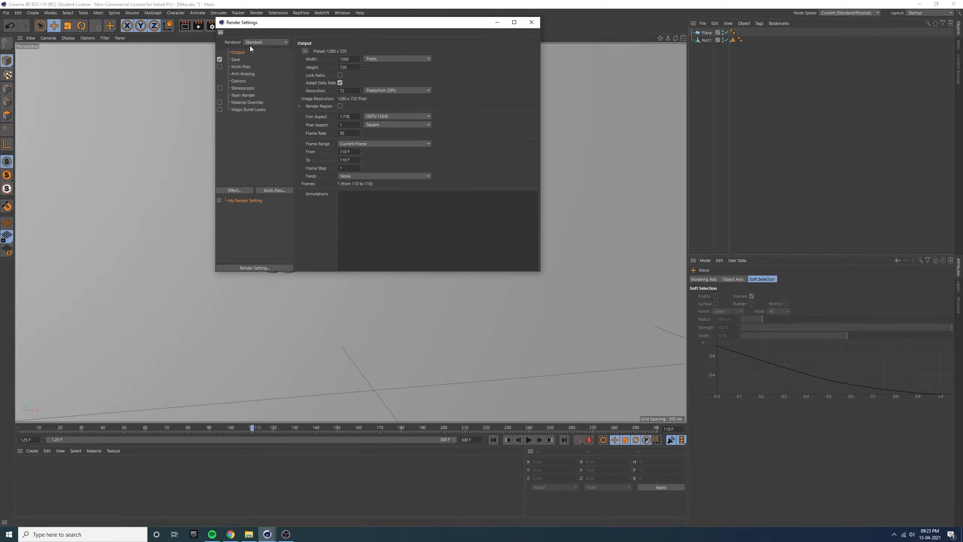
{"action": "left_click", "coordinate": [250, 45]}
{"action": "left_click", "coordinate": [259, 59]}
{"action": "left_click", "coordinate": [531, 22]}
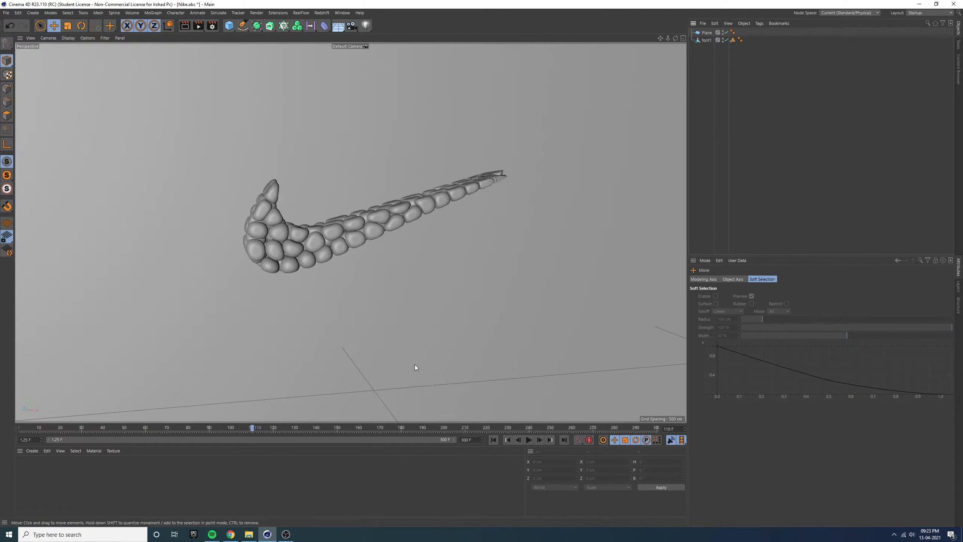
Step: Create a new standard material and rename it BG
{"action": "left_click", "coordinate": [33, 451]}
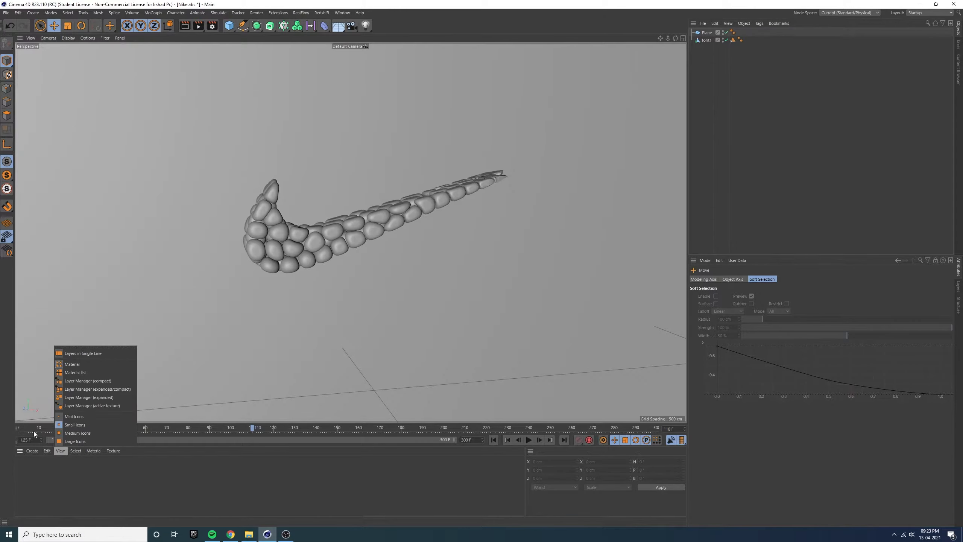
{"action": "mouse_move", "coordinate": [53, 367]}
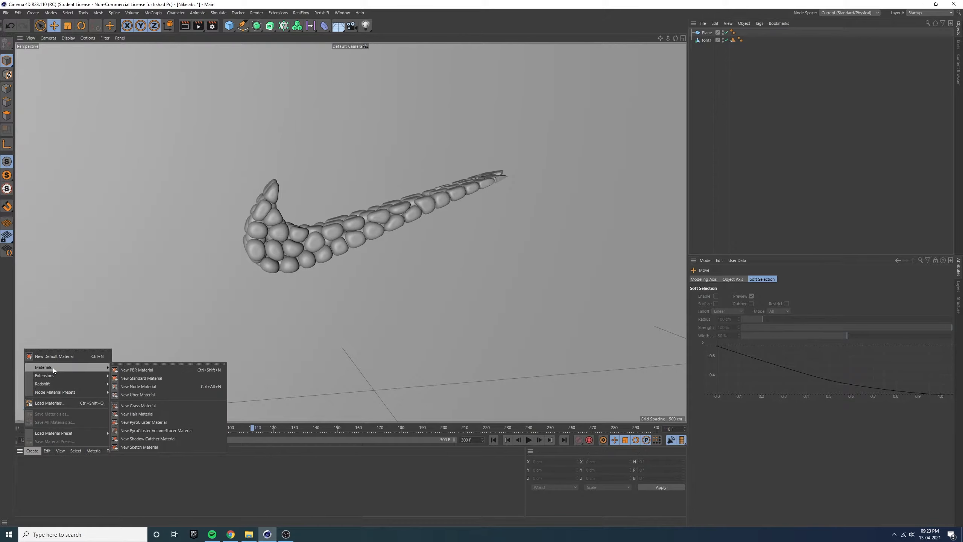
{"action": "left_click", "coordinate": [150, 378]}
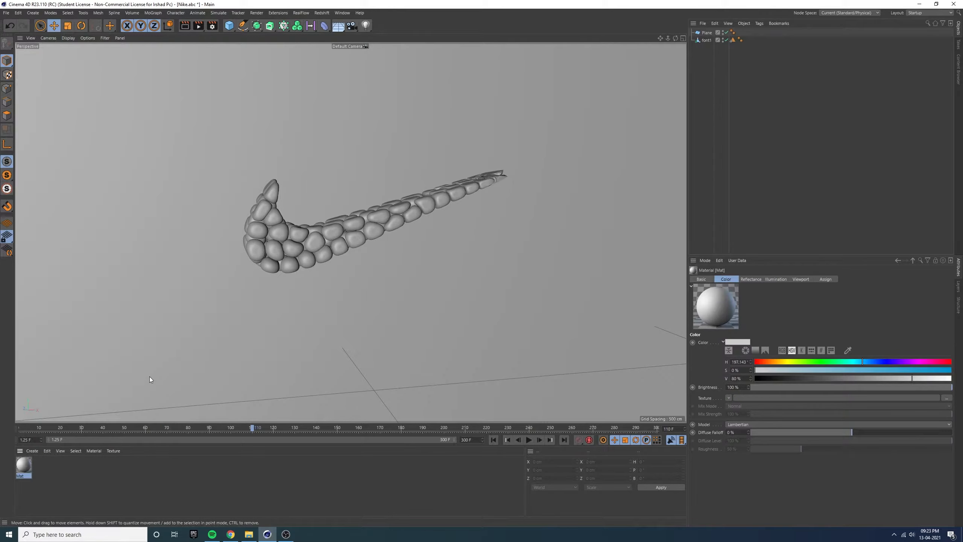
{"action": "double_click", "coordinate": [25, 477]}
{"action": "key", "text": "Return"}
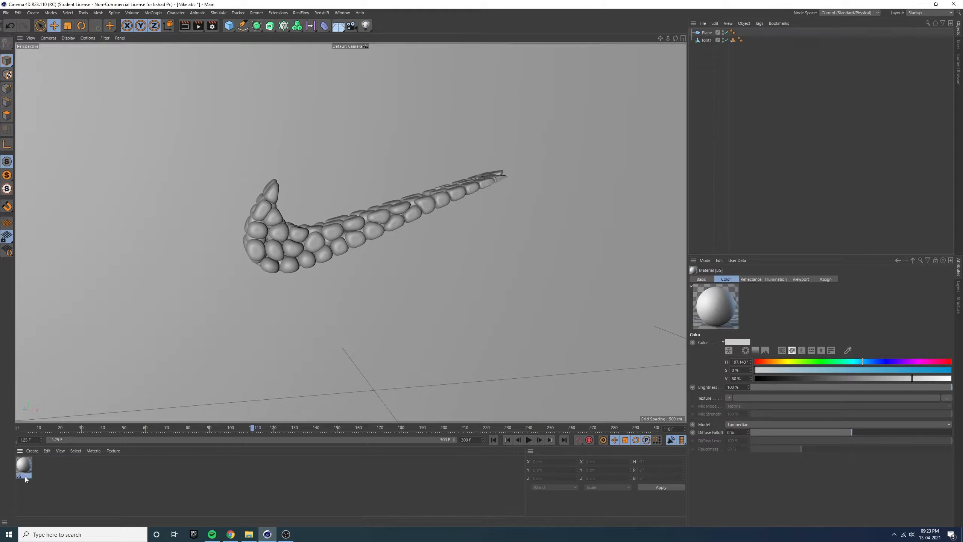
Step: Duplicate the BG material and rename the copy Nike
{"action": "left_click_drag", "start_coordinate": [27, 465], "coordinate": [59, 483], "text": "ctrl"}
{"action": "double_click", "coordinate": [38, 475]}
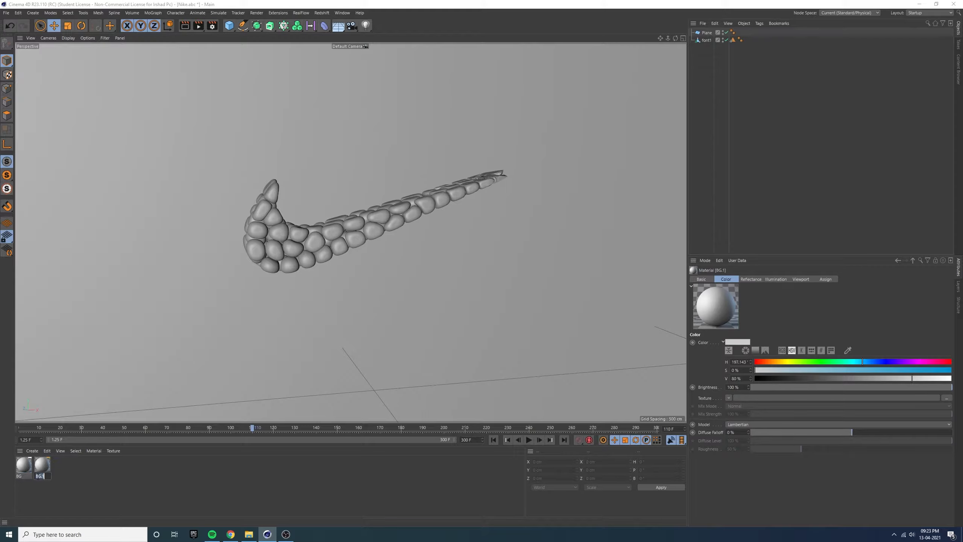
{"action": "type", "text": "Nike"}
{"action": "key", "text": "Return"}
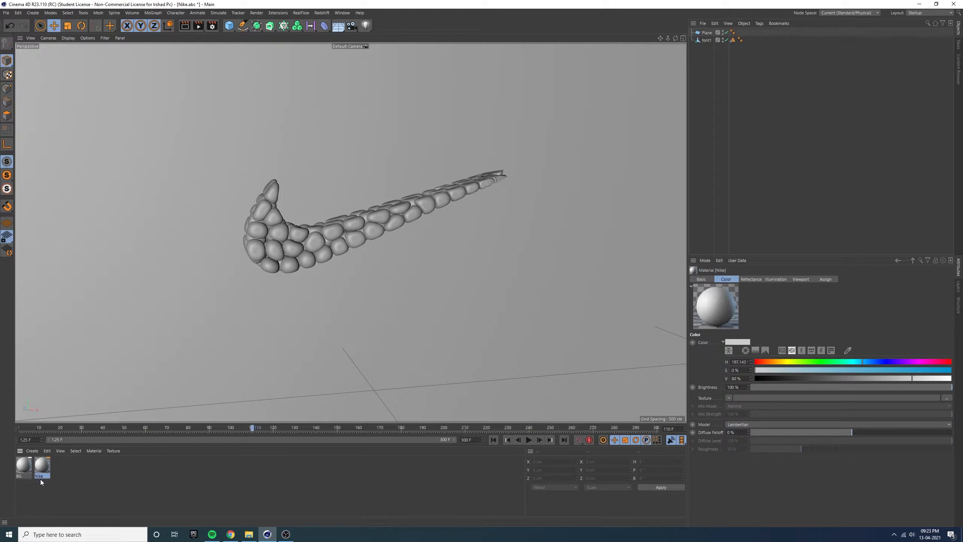
Step: Apply the BG material to the backdrop plane and the Nike material to the Alembic swoosh
{"action": "left_click", "coordinate": [24, 469]}
{"action": "left_click_drag", "start_coordinate": [542, 182], "coordinate": [538, 182]}
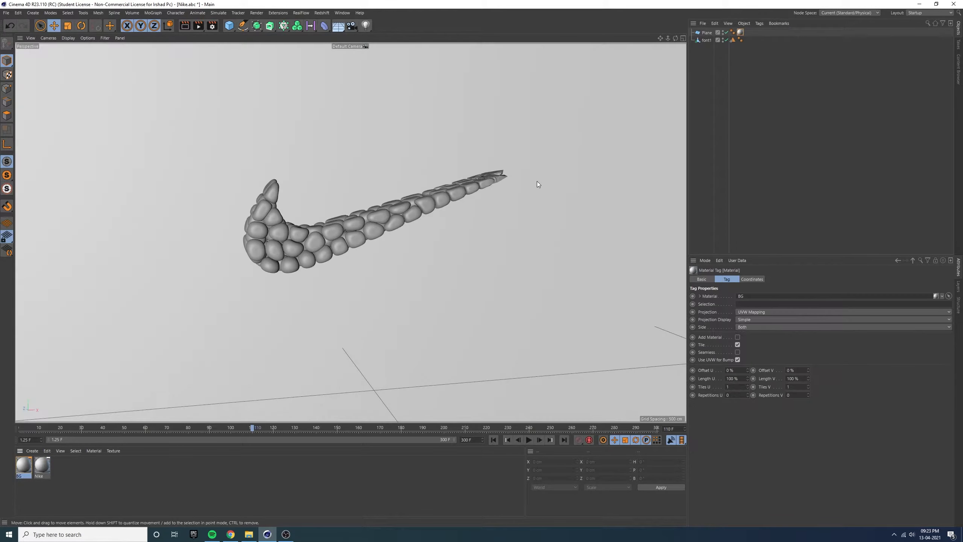
{"action": "left_click", "coordinate": [48, 474]}
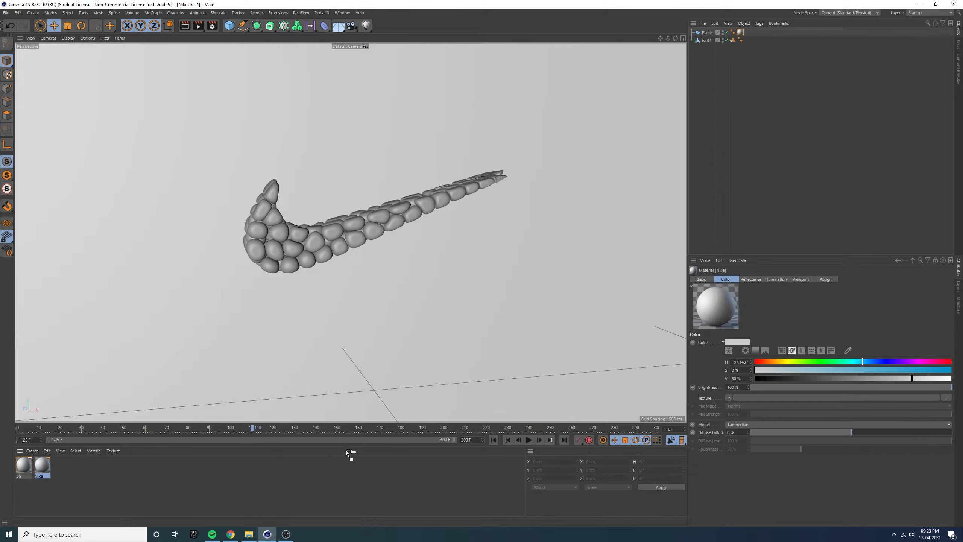
{"action": "left_click_drag", "start_coordinate": [709, 52], "coordinate": [700, 40]}
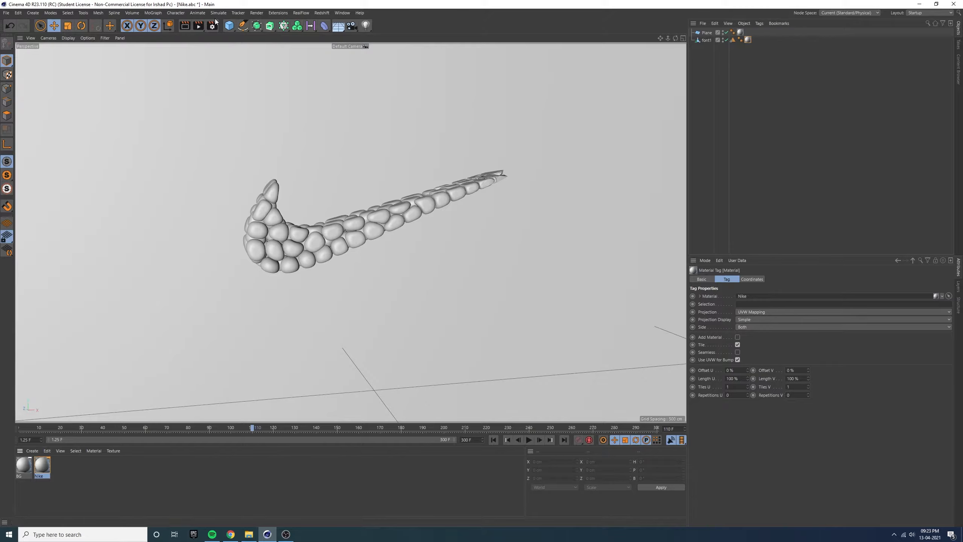
Step: Render the perspective view to preview the scene with both materials
{"action": "left_click", "coordinate": [184, 26]}
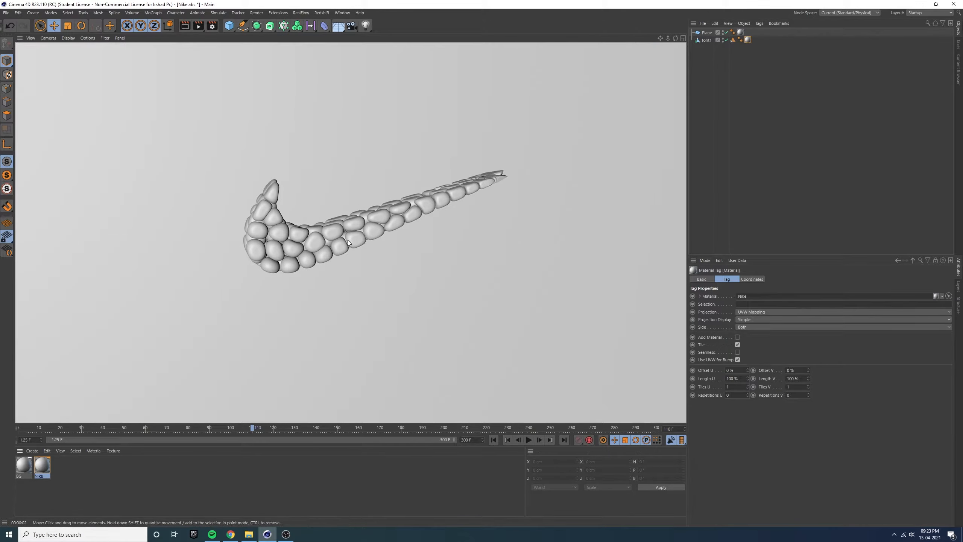
{"action": "left_click", "coordinate": [758, 190]}
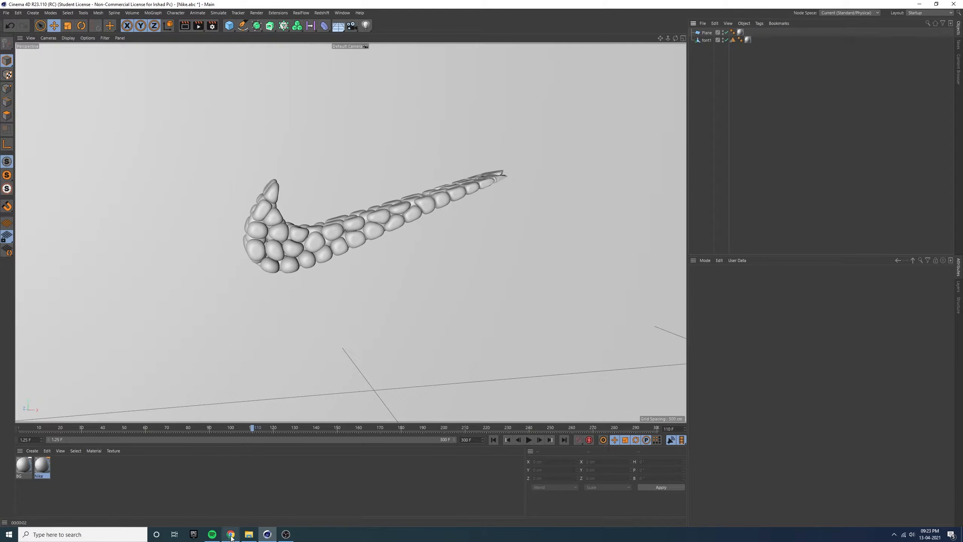
Step: Switch to Chrome, search Google for "hdri haven" and open the HDRI Haven website
{"action": "mouse_move", "coordinate": [231, 537]}
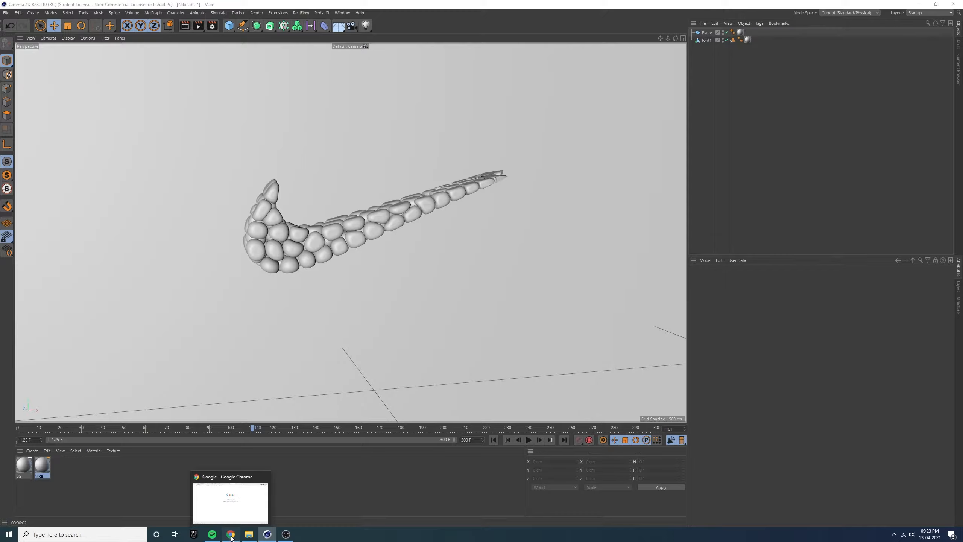
{"action": "left_click", "coordinate": [232, 536]}
{"action": "left_click", "coordinate": [399, 189]}
{"action": "type", "text": "hdri haven"}
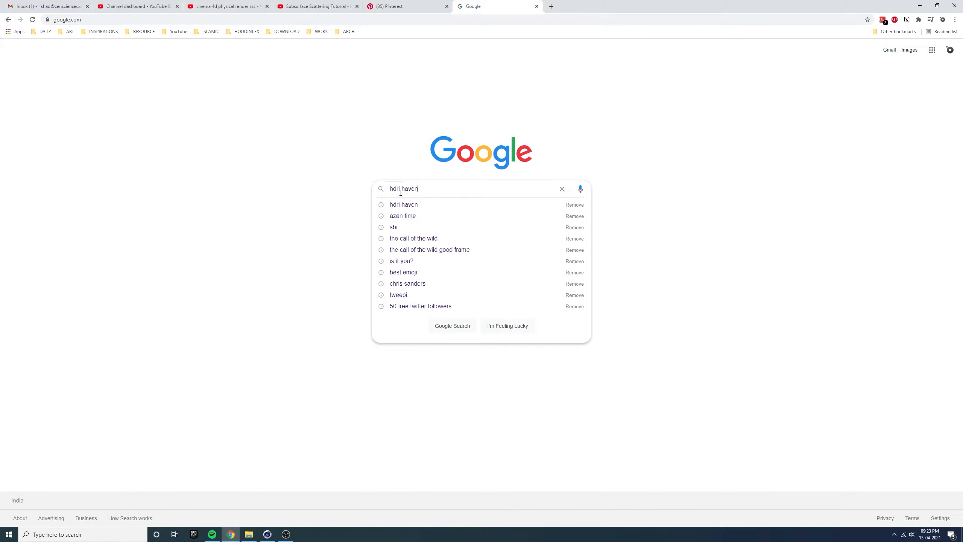
{"action": "key", "text": "Return"}
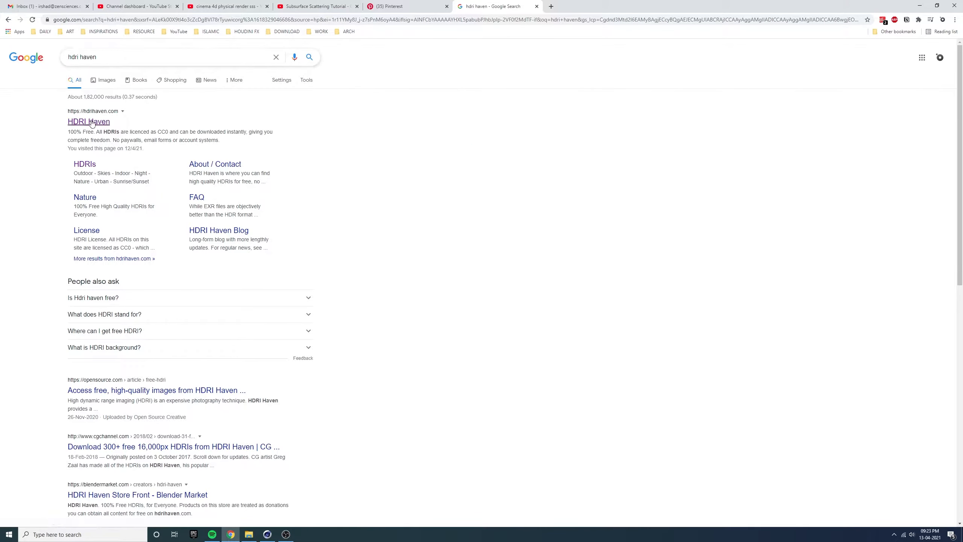
{"action": "left_click", "coordinate": [102, 124]}
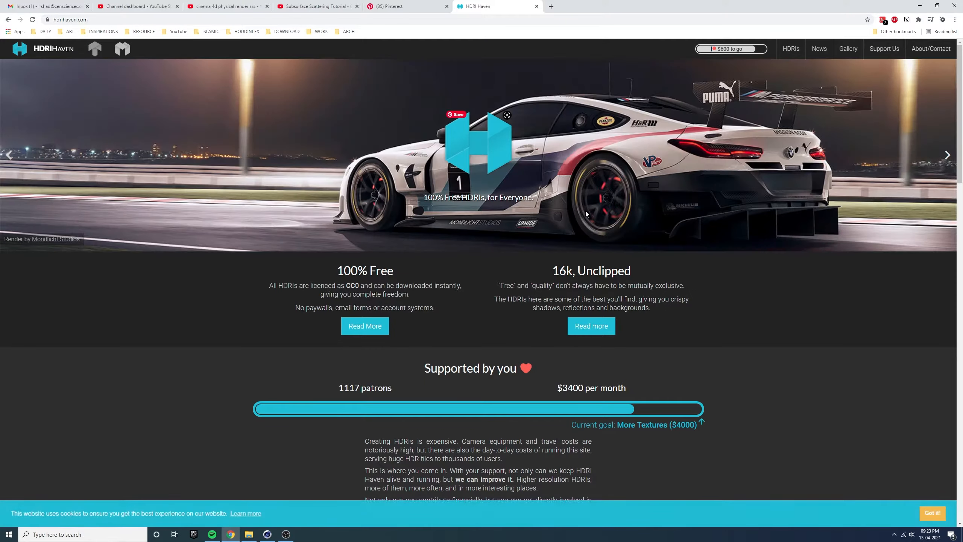
Step: Open HDRI Haven's full HDRI collection and look through the available environment maps
{"action": "scroll", "coordinate": [578, 194], "scroll_direction": "down", "scroll_amount": 1}
{"action": "scroll", "coordinate": [606, 178], "scroll_direction": "up", "scroll_amount": 1}
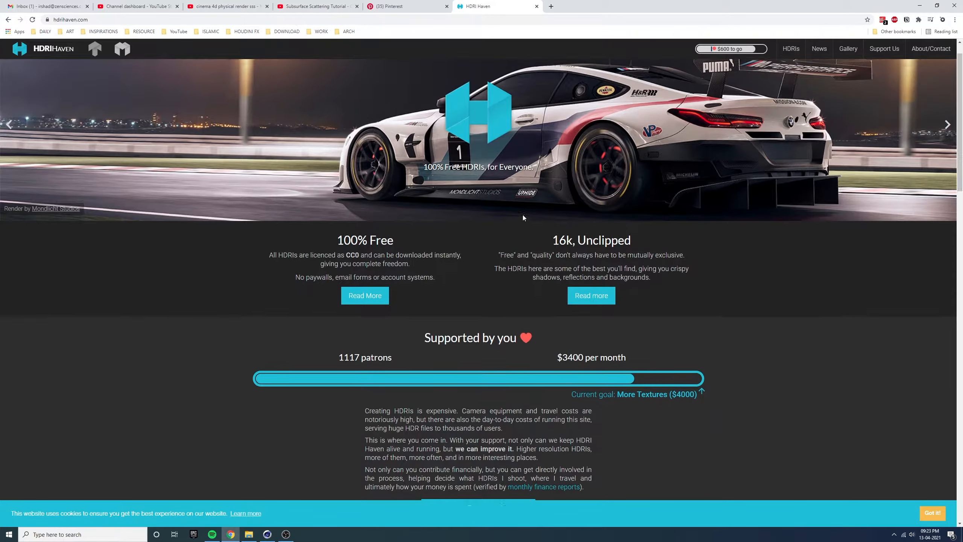
{"action": "scroll", "coordinate": [530, 205], "scroll_direction": "down", "scroll_amount": 10}
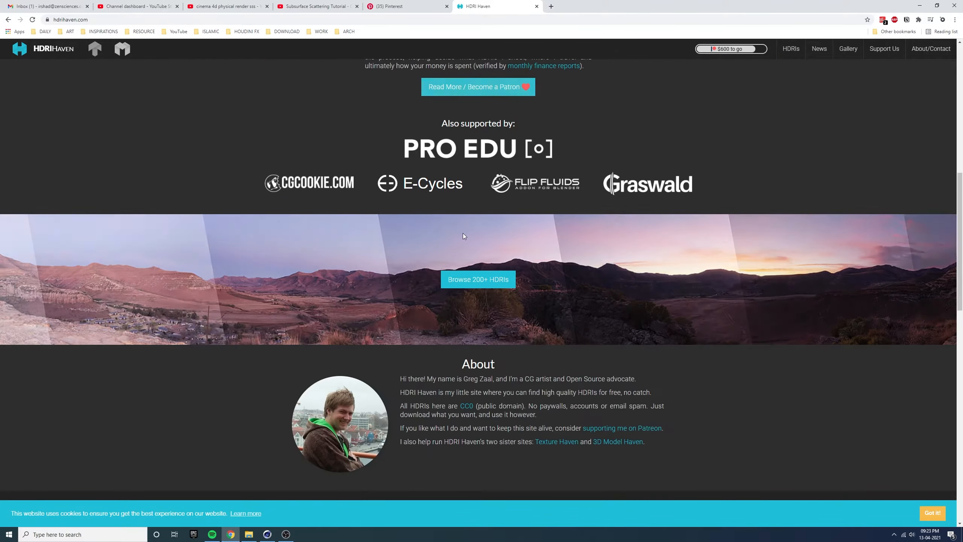
{"action": "scroll", "coordinate": [464, 236], "scroll_direction": "up", "scroll_amount": 2}
{"action": "left_click", "coordinate": [796, 52]}
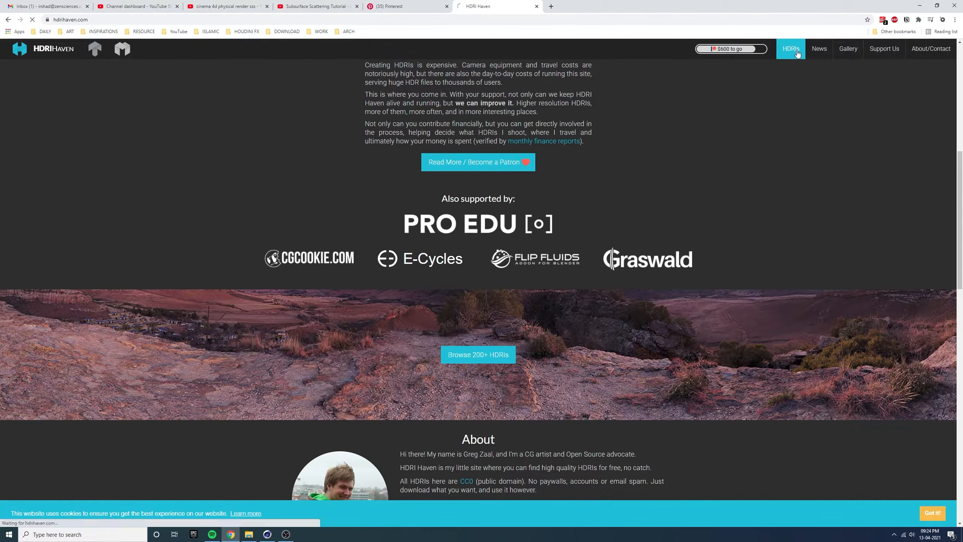
{"action": "scroll", "coordinate": [604, 261], "scroll_direction": "down", "scroll_amount": 8}
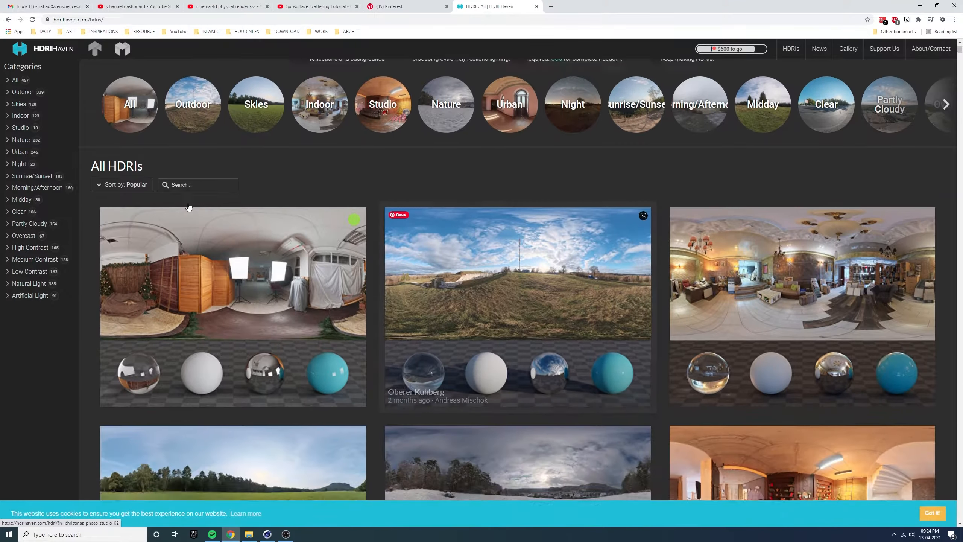
{"action": "scroll", "coordinate": [763, 227], "scroll_direction": "down", "scroll_amount": 5}
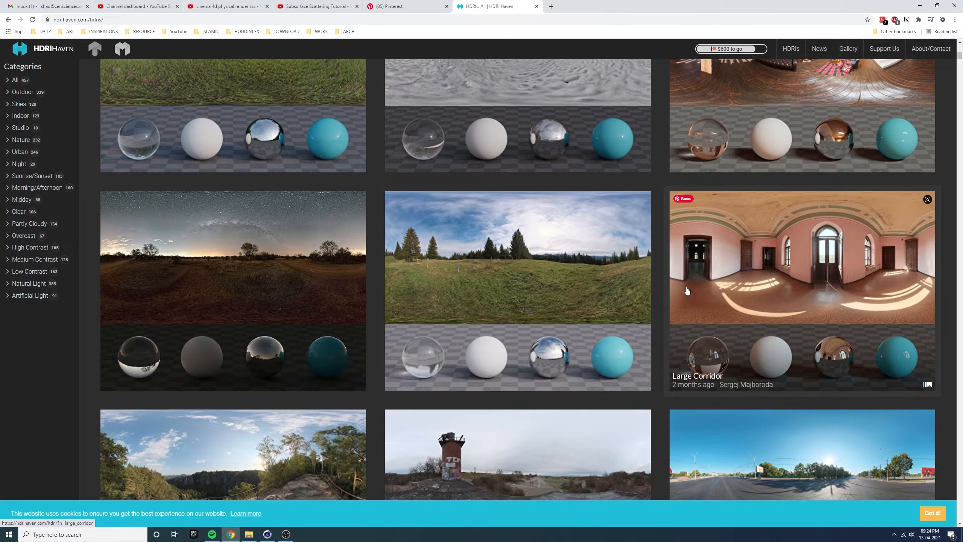
{"action": "scroll", "coordinate": [687, 291], "scroll_direction": "down", "scroll_amount": 12}
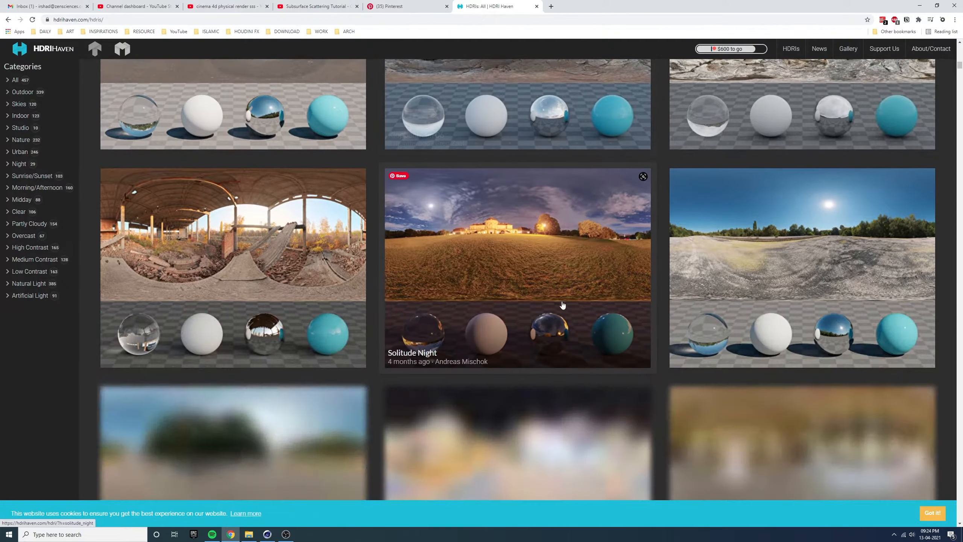
Step: Look through the Studio category of environment maps on HDRI Haven
{"action": "left_click", "coordinate": [27, 129]}
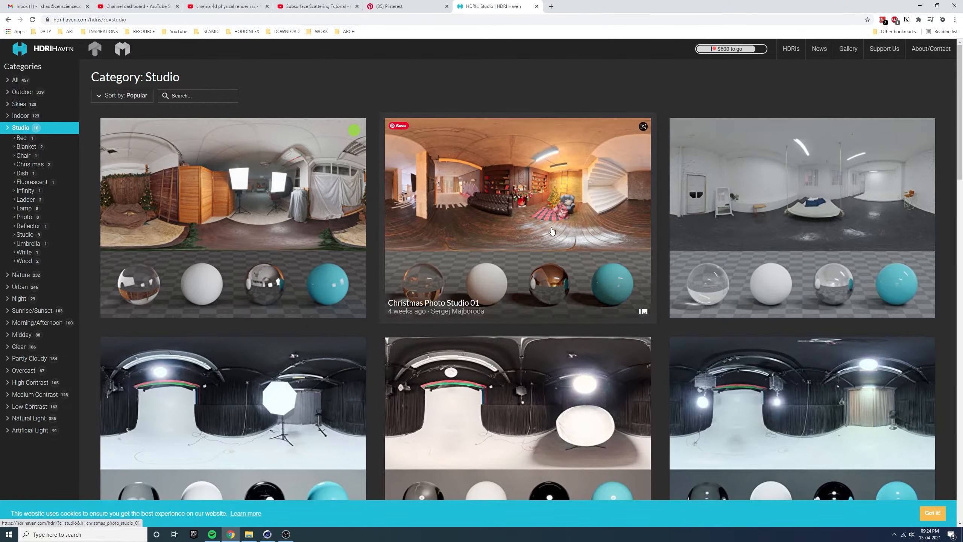
{"action": "scroll", "coordinate": [284, 237], "scroll_direction": "down", "scroll_amount": 5}
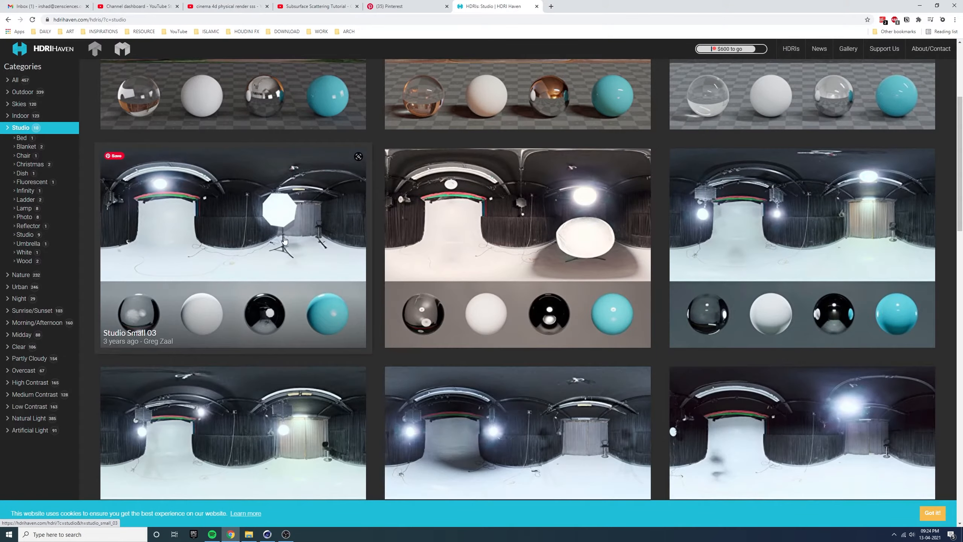
{"action": "scroll", "coordinate": [285, 239], "scroll_direction": "down", "scroll_amount": 5}
{"action": "left_click", "coordinate": [27, 165]}
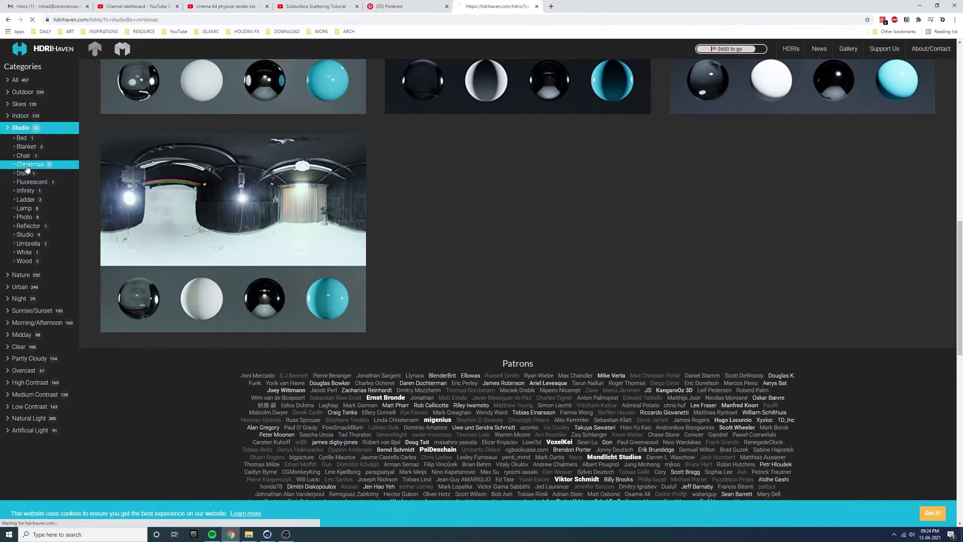
Step: Return to the full HDRI collection, open Ulmer Muenster and download its 2k HDR file
{"action": "left_click", "coordinate": [15, 80]}
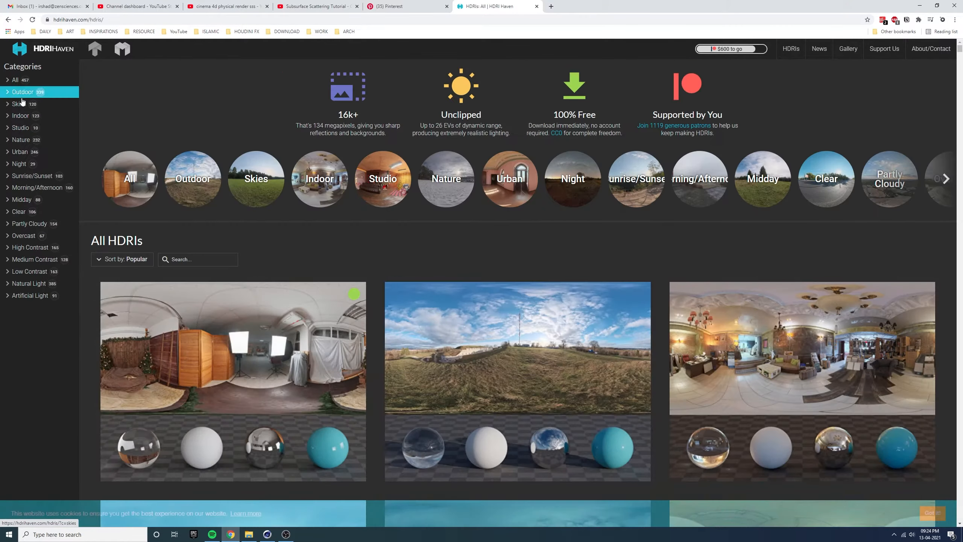
{"action": "scroll", "coordinate": [531, 265], "scroll_direction": "down", "scroll_amount": 10}
{"action": "scroll", "coordinate": [563, 324], "scroll_direction": "down", "scroll_amount": 5}
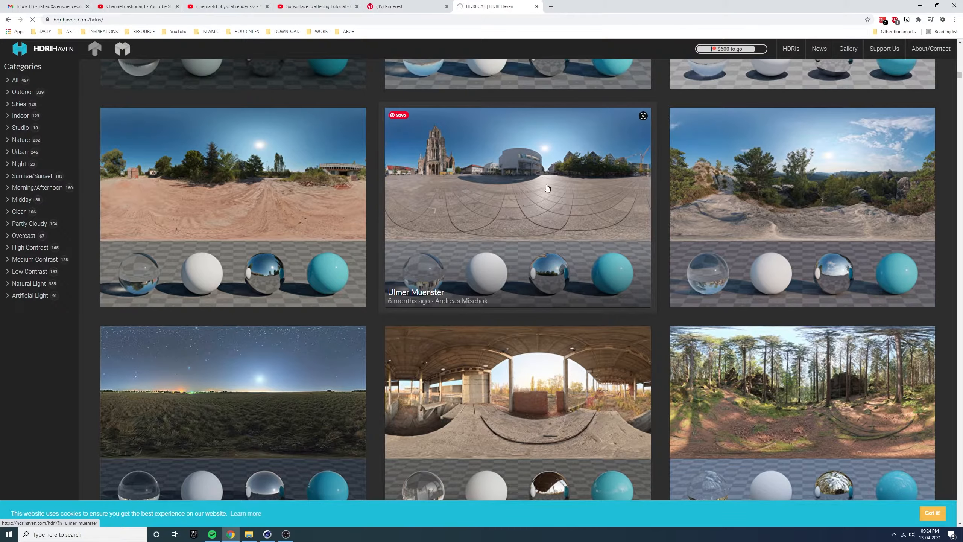
{"action": "left_click", "coordinate": [443, 265]}
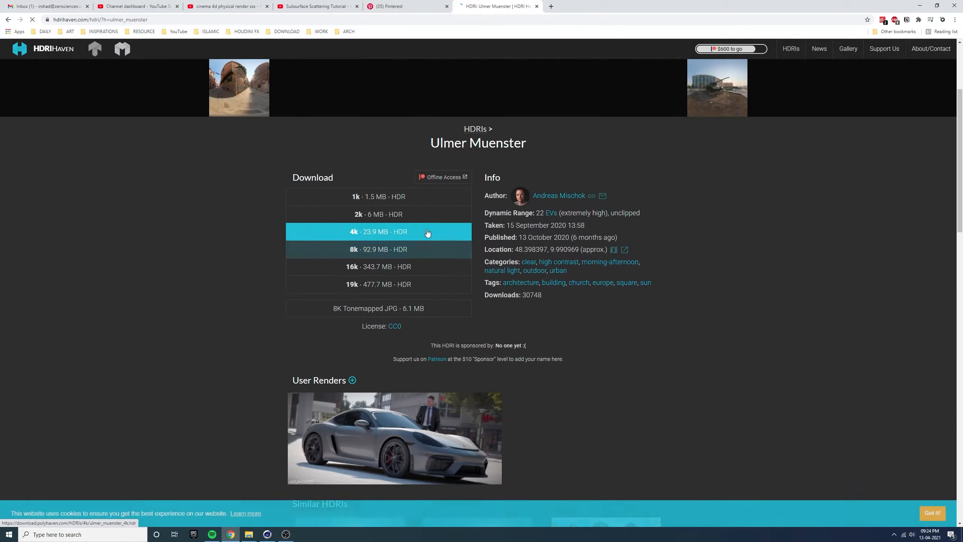
{"action": "scroll", "coordinate": [417, 315], "scroll_direction": "down", "scroll_amount": 3}
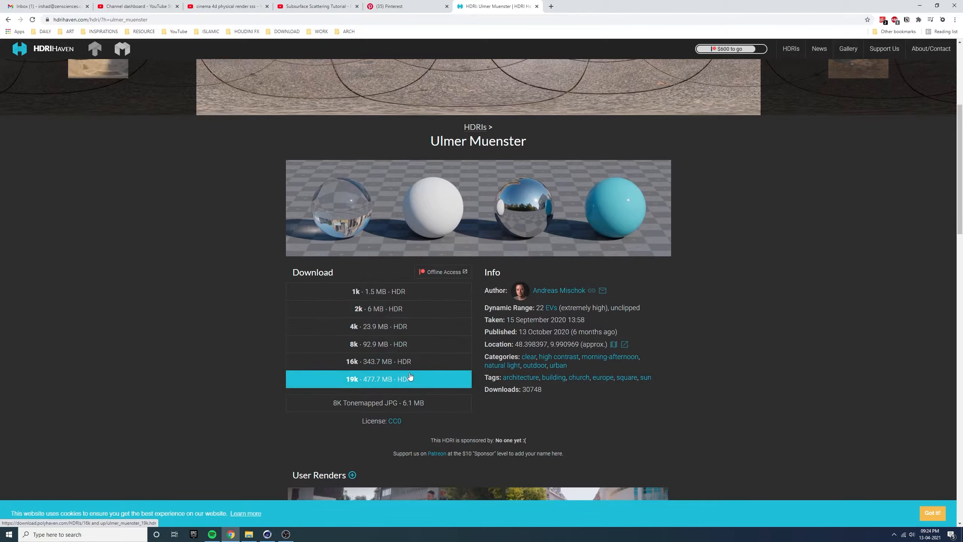
{"action": "left_click", "coordinate": [385, 312]}
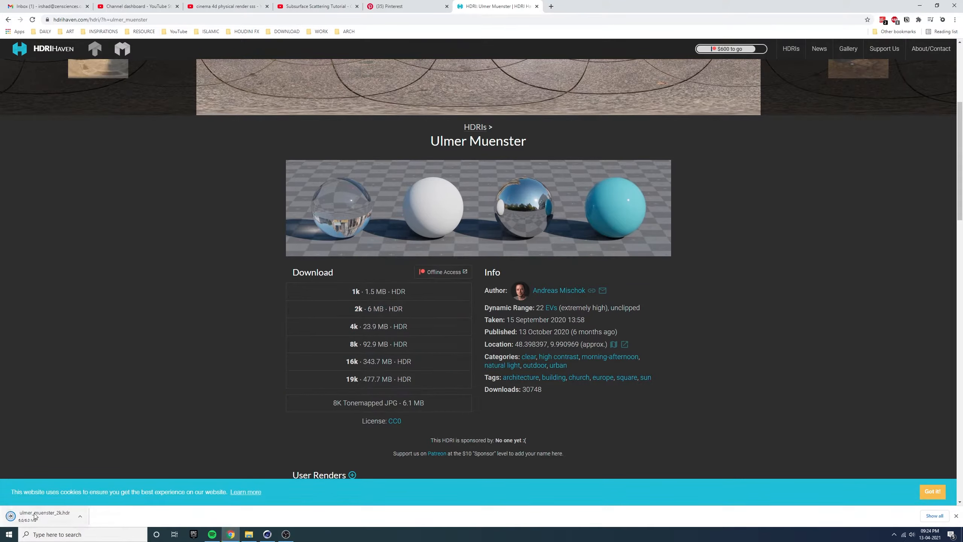
Step: Switch back to Cinema 4D and add a Sky object to the scene
{"action": "left_click", "coordinate": [267, 534]}
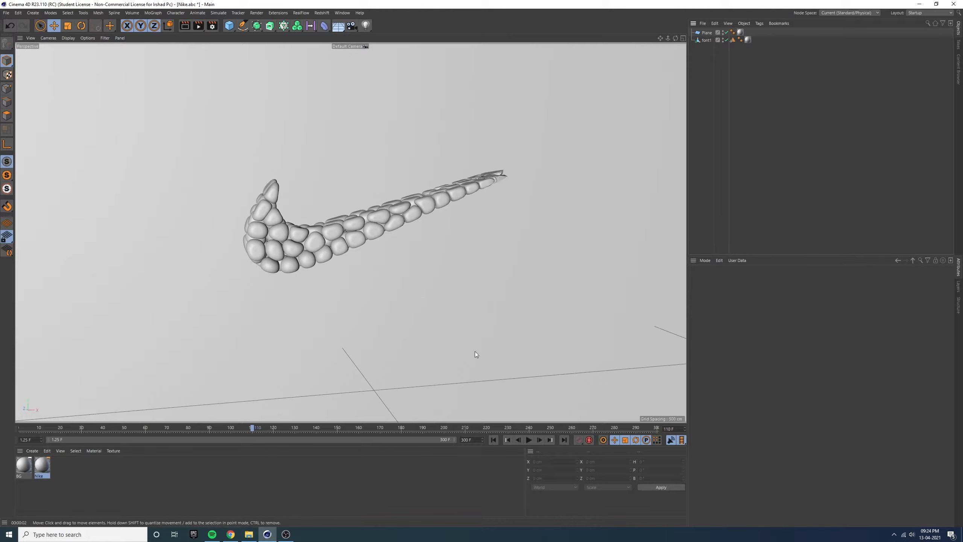
{"action": "left_click", "coordinate": [338, 27]}
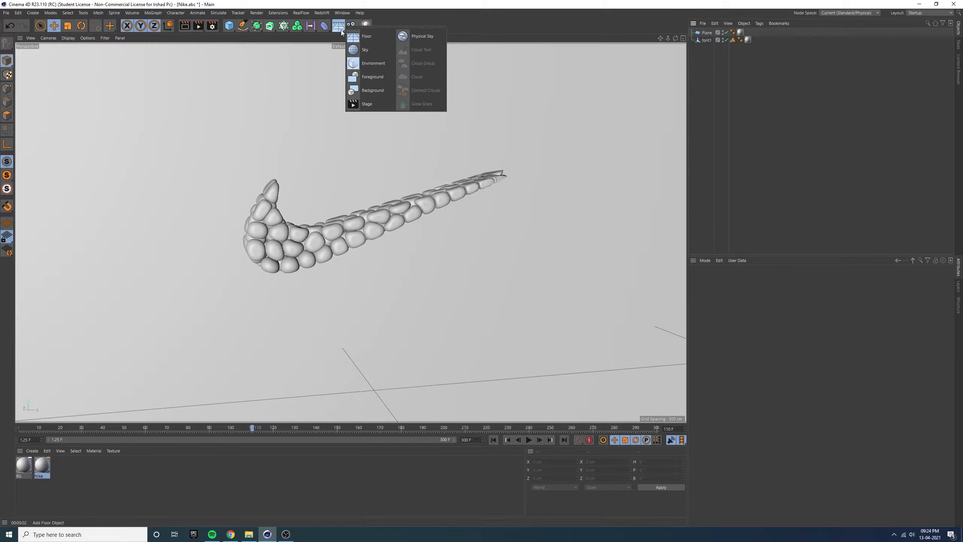
{"action": "left_click", "coordinate": [366, 51]}
Step: Create a new Standard material and rename it HDRI
{"action": "left_click", "coordinate": [80, 486]}
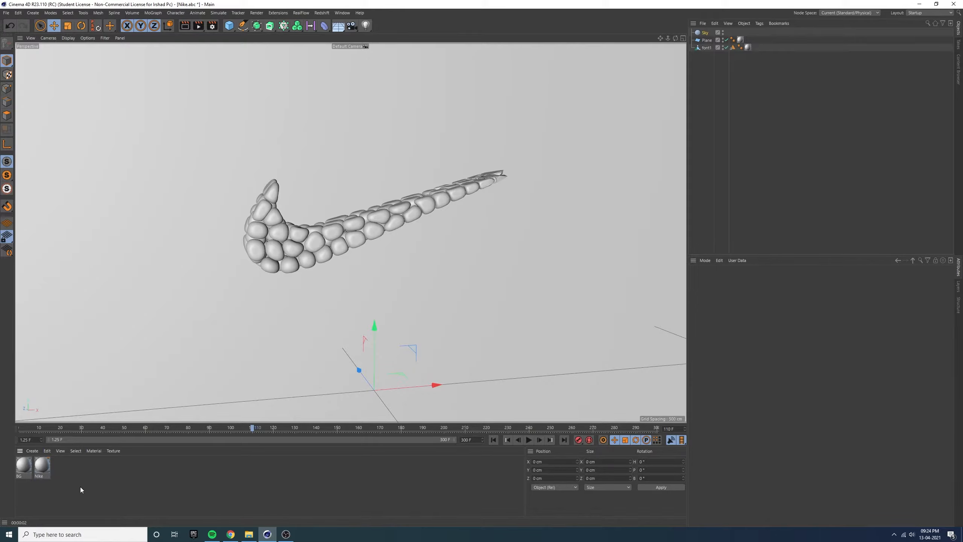
{"action": "left_click", "coordinate": [47, 450]}
{"action": "mouse_move", "coordinate": [34, 450]}
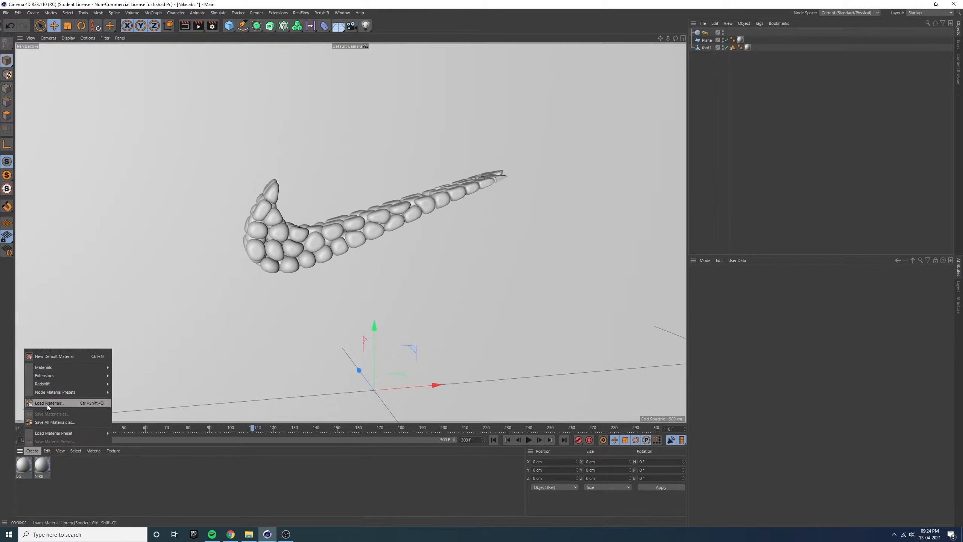
{"action": "mouse_move", "coordinate": [55, 367]}
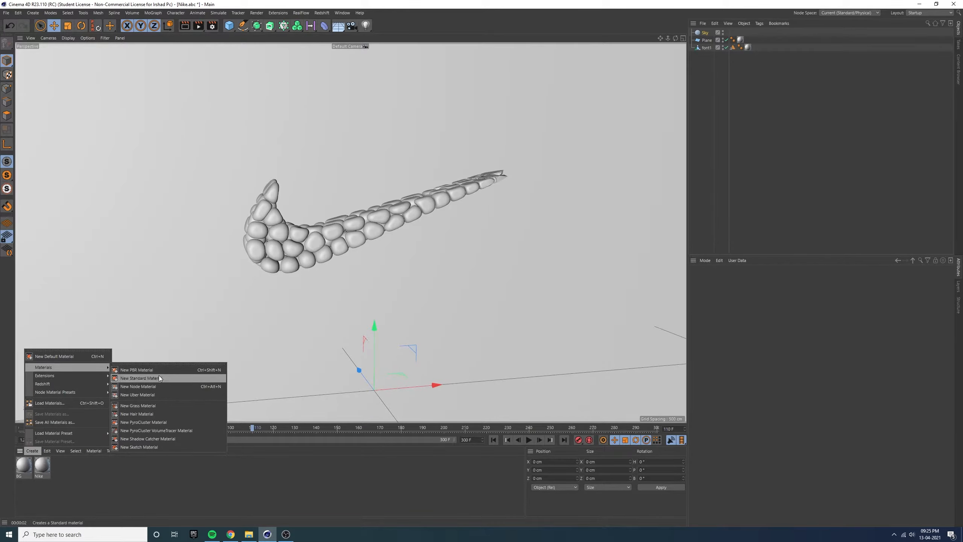
{"action": "left_click", "coordinate": [168, 378]}
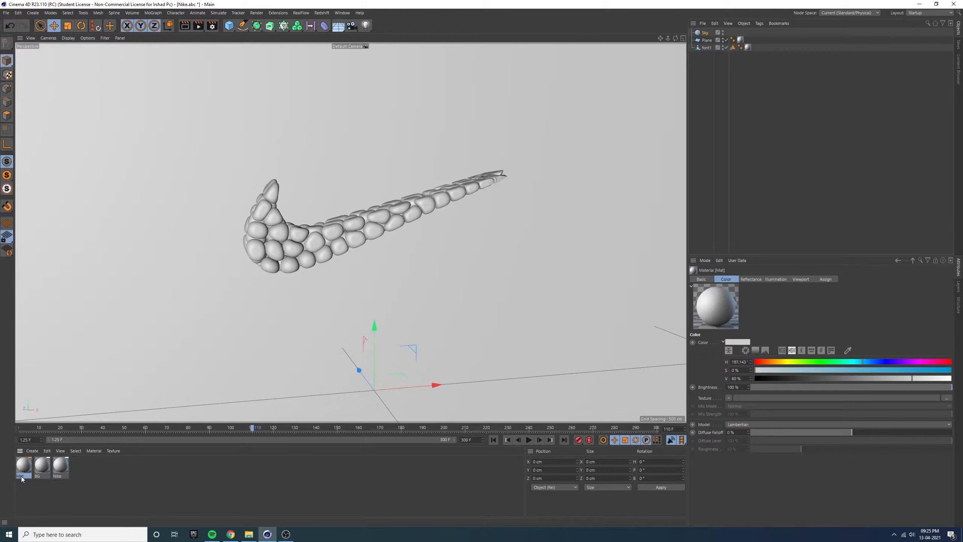
{"action": "double_click", "coordinate": [21, 476]}
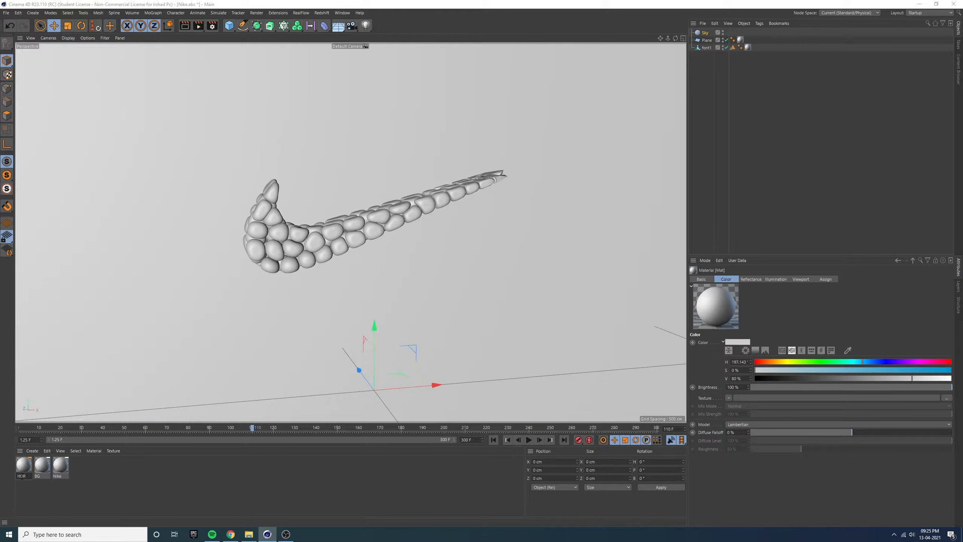
{"action": "key", "text": "Return"}
Step: Load ulmer_muenster_2k.hdr as the HDRI material's Color texture without copying it to the project location
{"action": "double_click", "coordinate": [27, 461]}
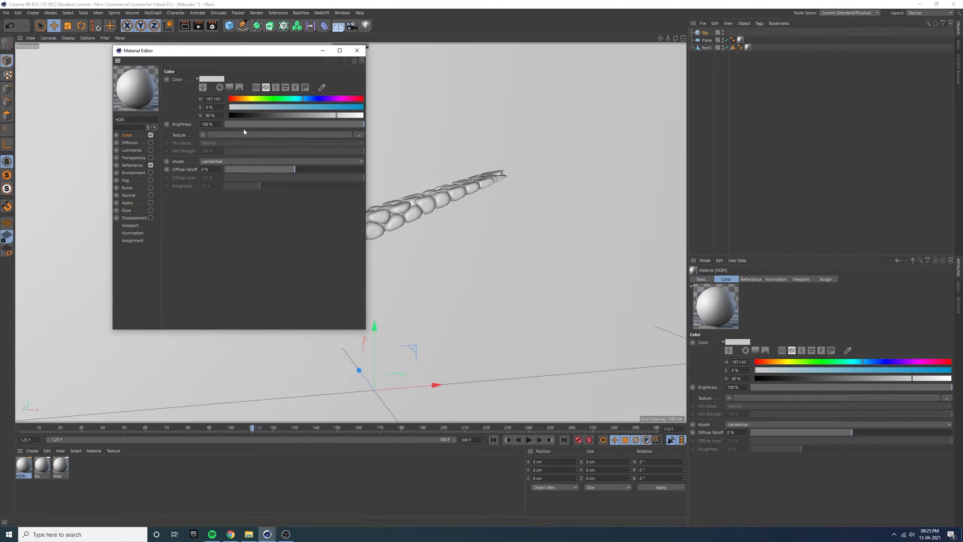
{"action": "left_click", "coordinate": [309, 135]}
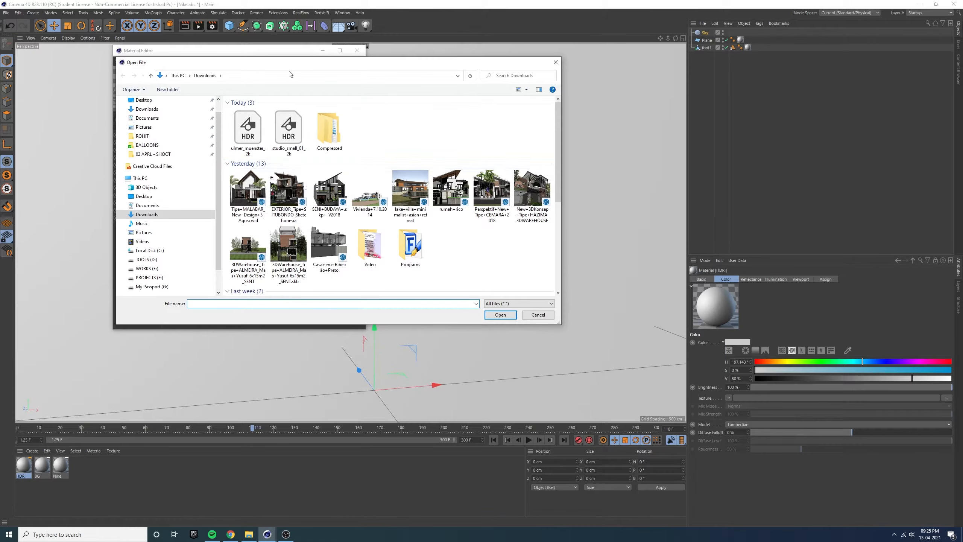
{"action": "left_click", "coordinate": [284, 133]}
{"action": "double_click", "coordinate": [285, 133]}
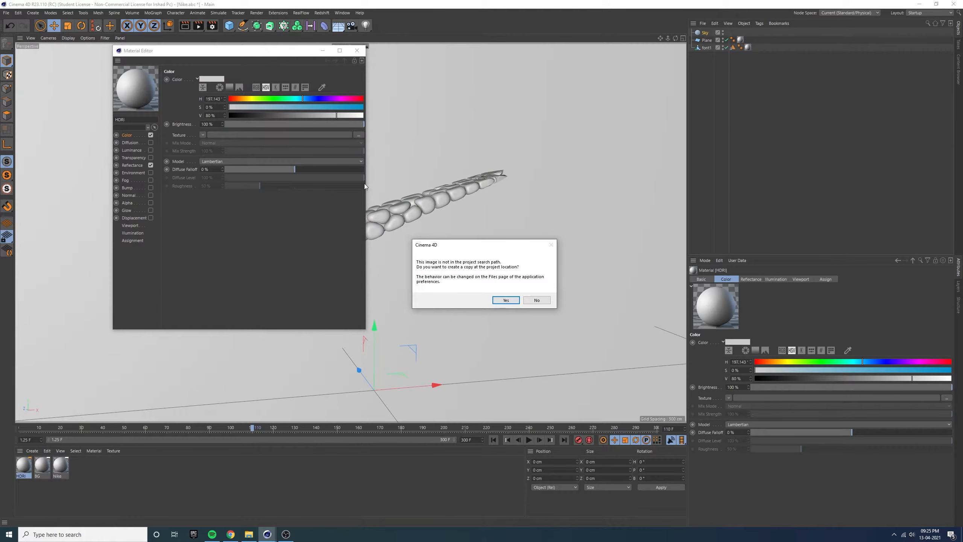
{"action": "left_click", "coordinate": [535, 300]}
{"action": "left_click_drag", "start_coordinate": [266, 50], "coordinate": [447, 98]}
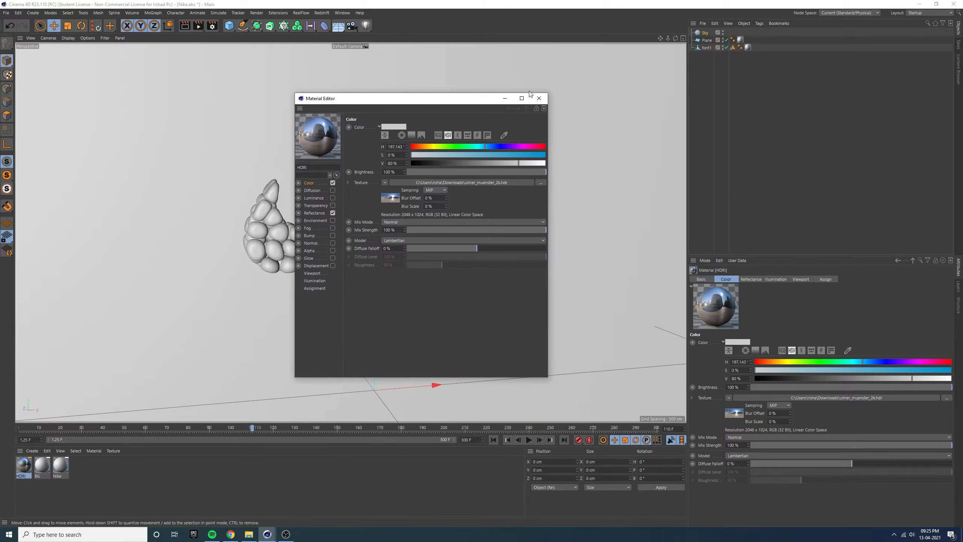
{"action": "left_click", "coordinate": [539, 98]}
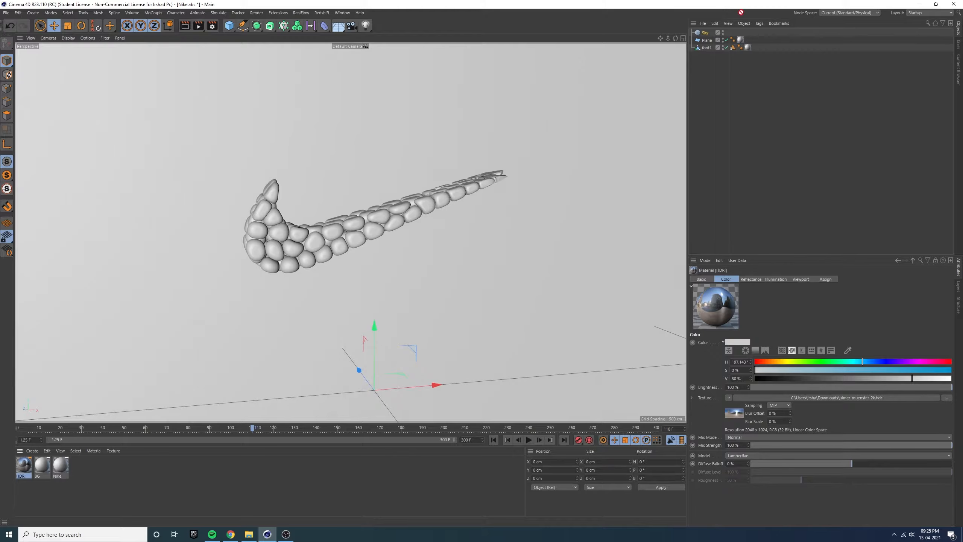
Step: Apply the HDRI material to the Sky object and render the perspective view as a preview
{"action": "left_click_drag", "start_coordinate": [701, 33], "coordinate": [702, 33]}
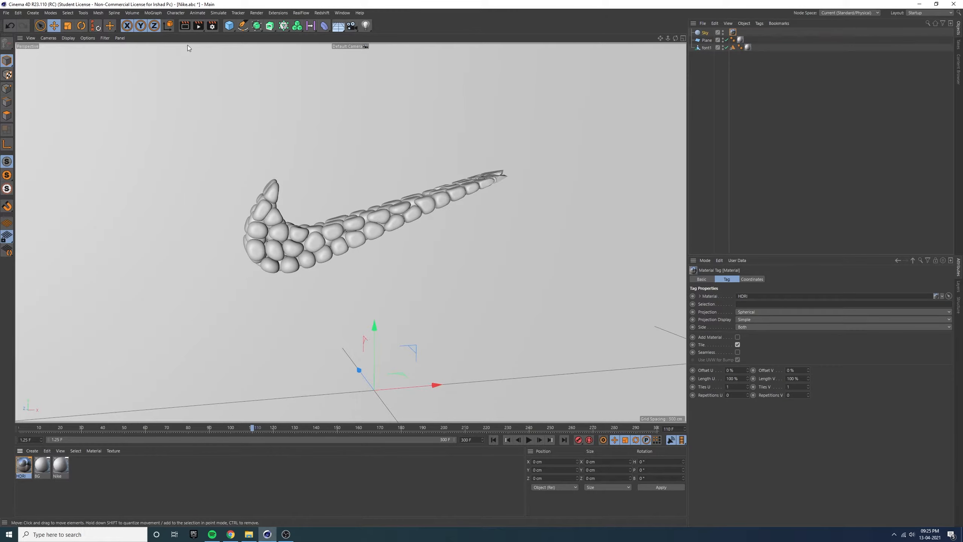
{"action": "left_click", "coordinate": [186, 29]}
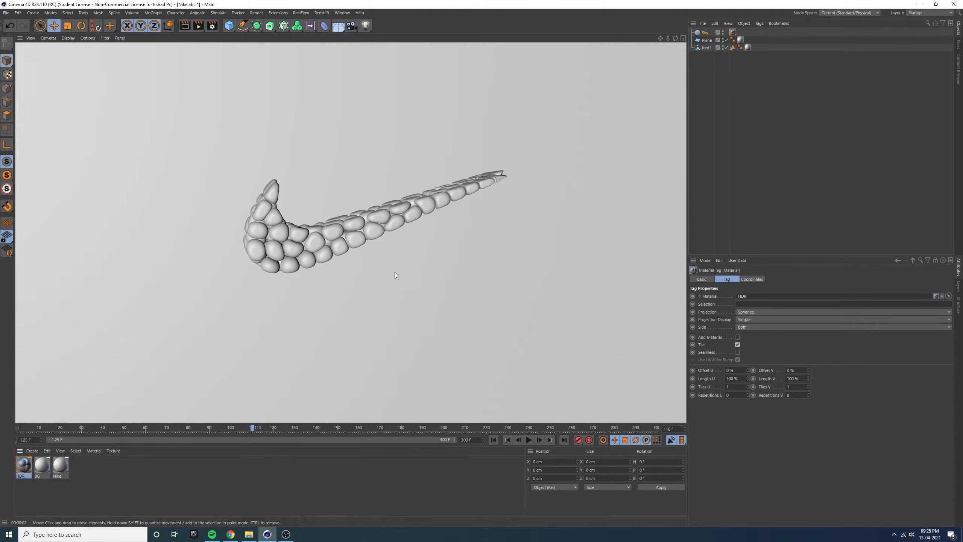
{"action": "left_click", "coordinate": [370, 265]}
Step: Add Global Illumination to the render settings with the Exterior - Preview preset and render the perspective view
{"action": "left_click", "coordinate": [212, 26]}
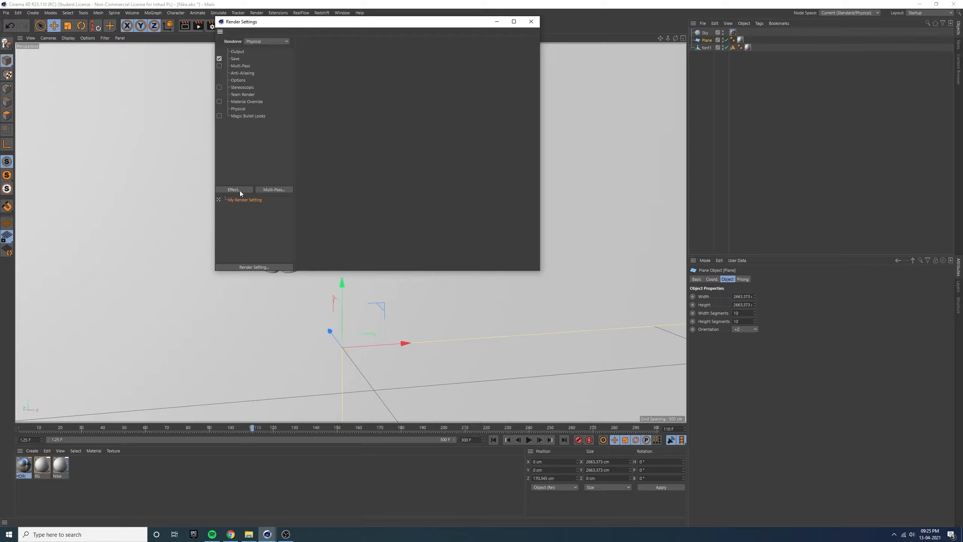
{"action": "left_click", "coordinate": [240, 190]}
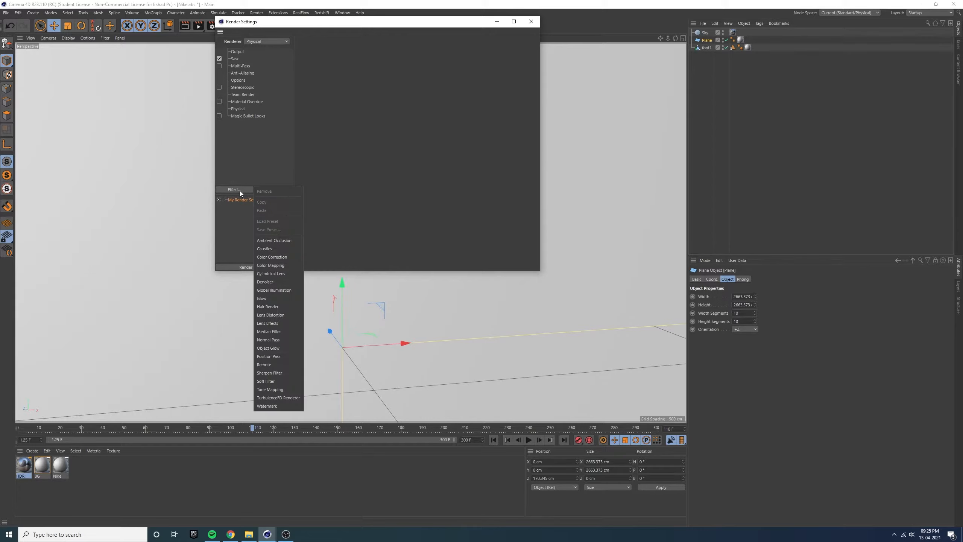
{"action": "left_click", "coordinate": [277, 291]}
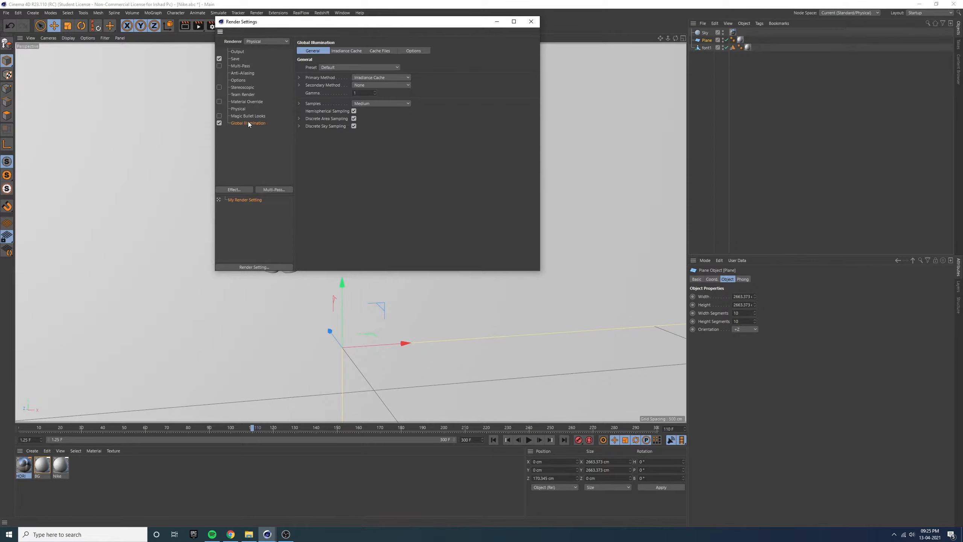
{"action": "left_click", "coordinate": [337, 69]}
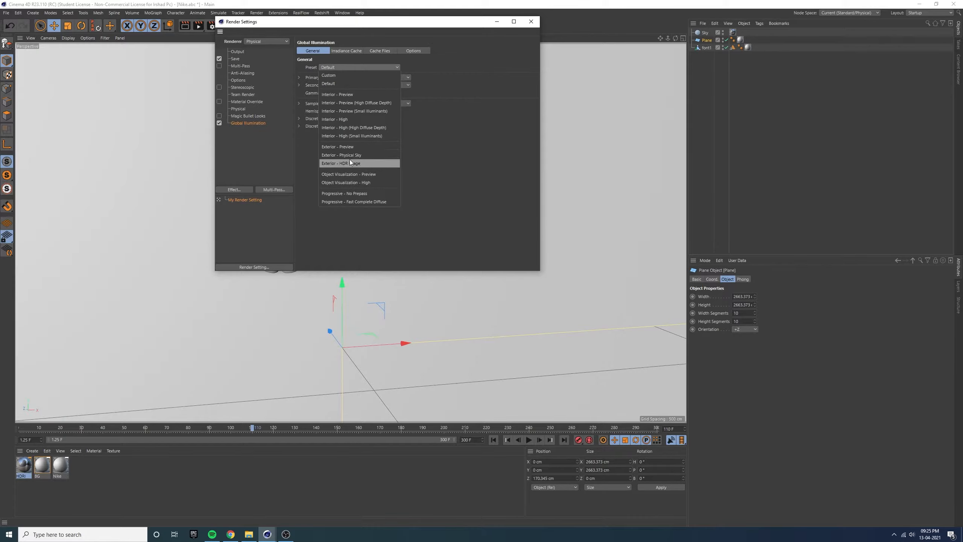
{"action": "left_click", "coordinate": [352, 144]}
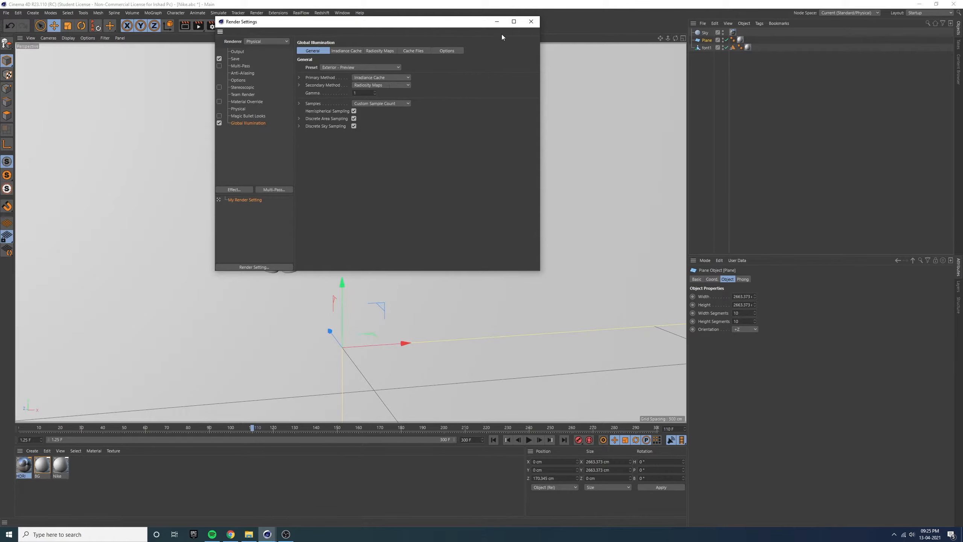
{"action": "left_click", "coordinate": [530, 21]}
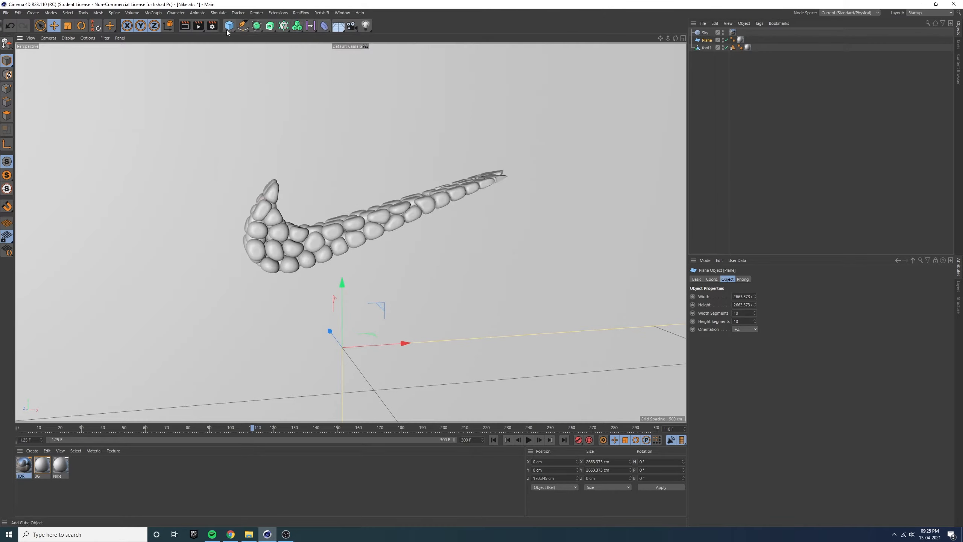
{"action": "left_click", "coordinate": [184, 27]}
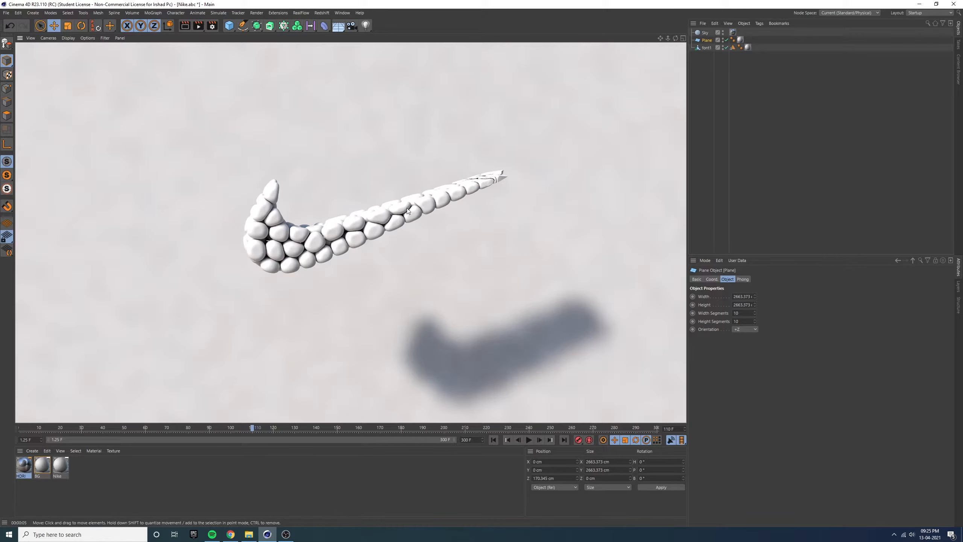
Step: Demonstrate heading rotation on a temporary cube turned to 94°, and delete the cube
{"action": "left_click", "coordinate": [711, 33]}
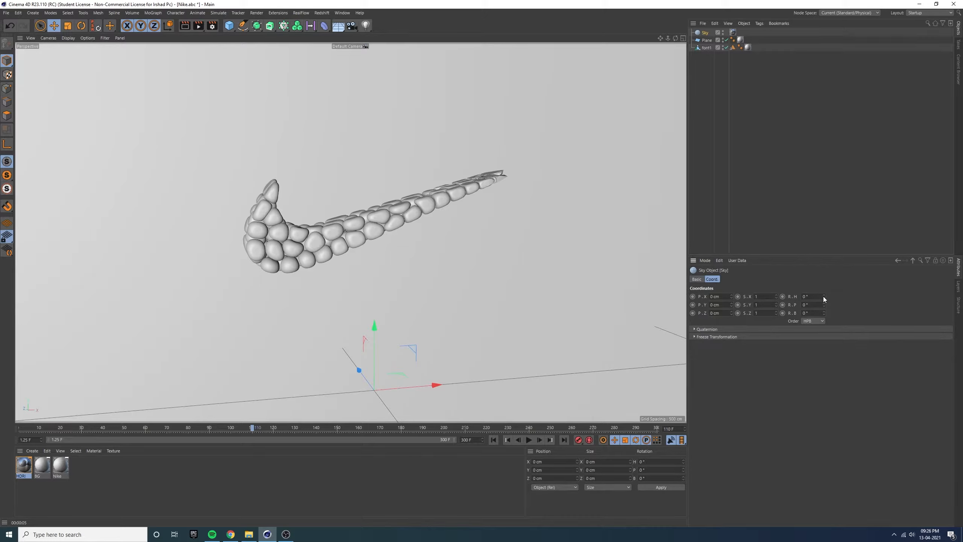
{"action": "left_click", "coordinate": [343, 74]}
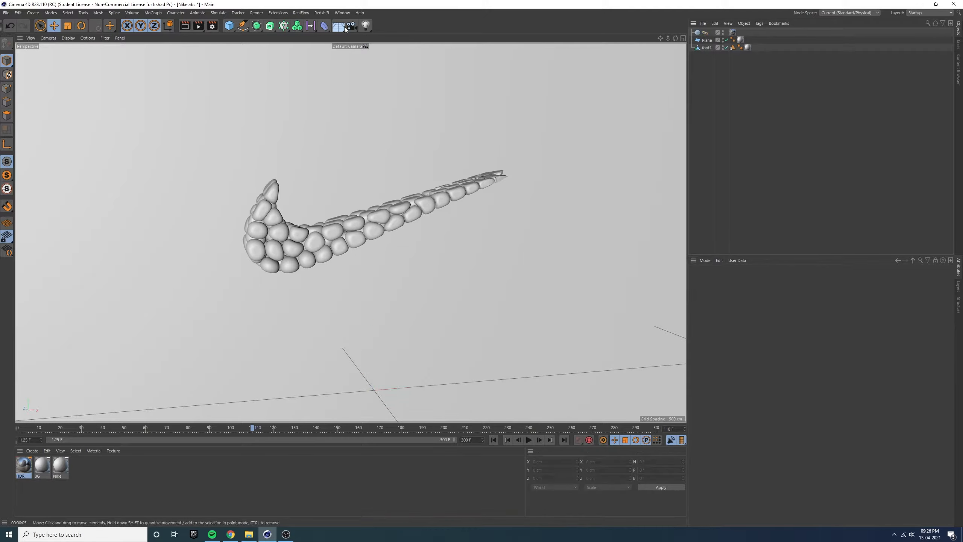
{"action": "left_click", "coordinate": [229, 26]}
{"action": "left_click_drag", "start_coordinate": [823, 294], "coordinate": [823, 271]}
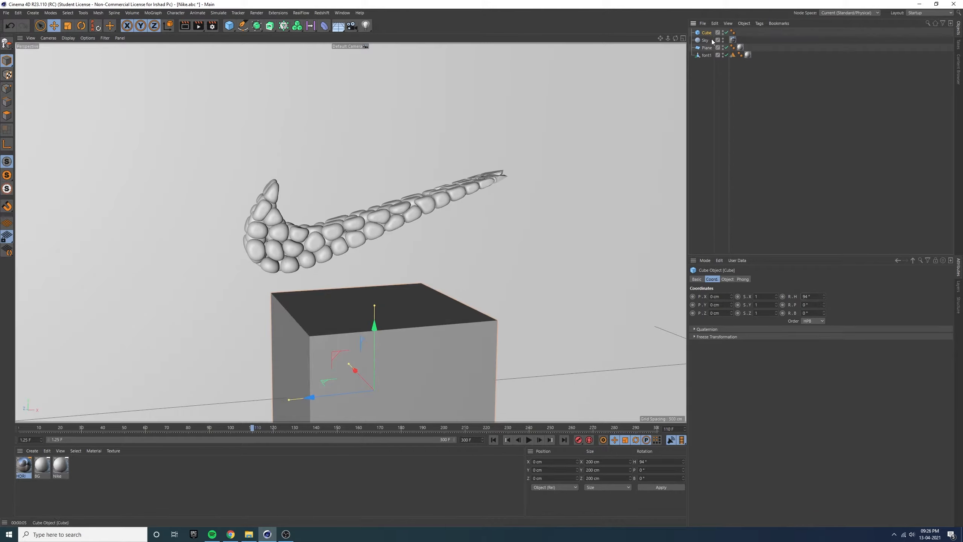
{"action": "key", "text": "Delete"}
Step: Rotate the Sky object's heading to about 113° and render the view to check the shadow direction
{"action": "left_click_drag", "start_coordinate": [823, 297], "coordinate": [837, 290]}
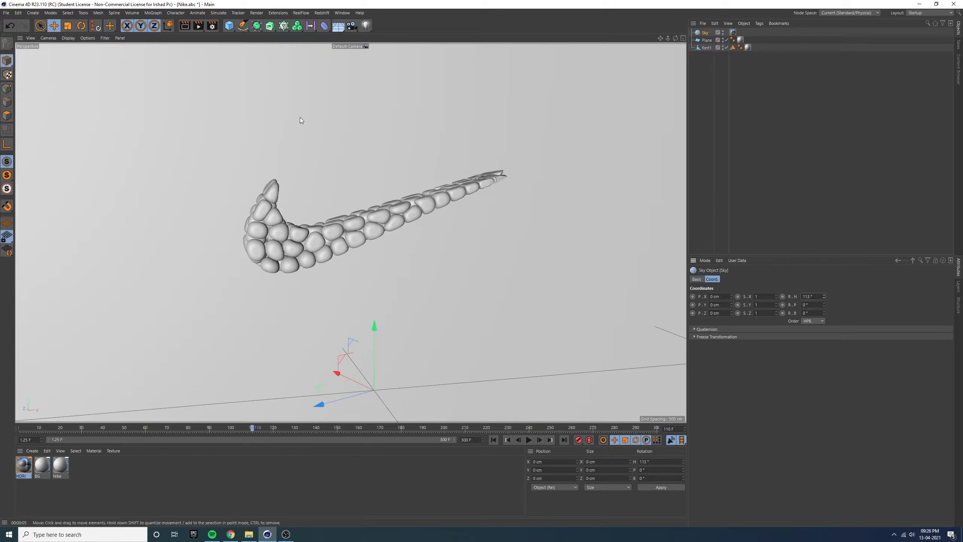
{"action": "left_click", "coordinate": [185, 25]}
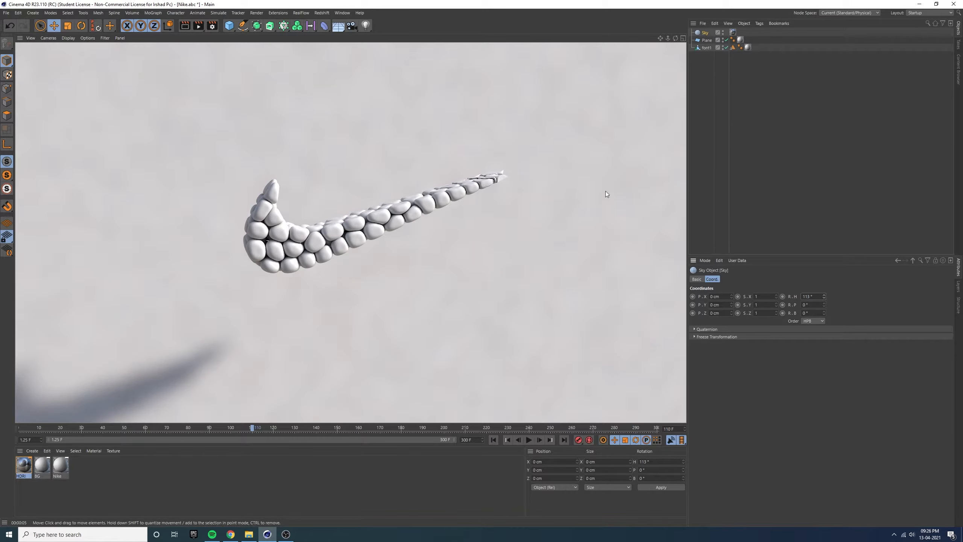
Step: Try the Sky object's pitch at 99°, set it to -25°, and render the view after each change to check the shadow
{"action": "left_click_drag", "start_coordinate": [823, 306], "coordinate": [823, 281]}
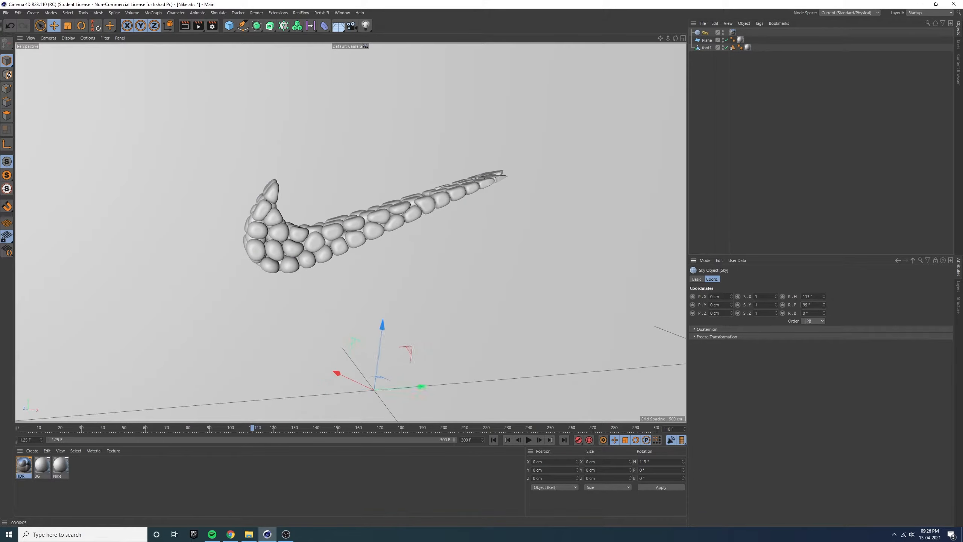
{"action": "left_click", "coordinate": [186, 30]}
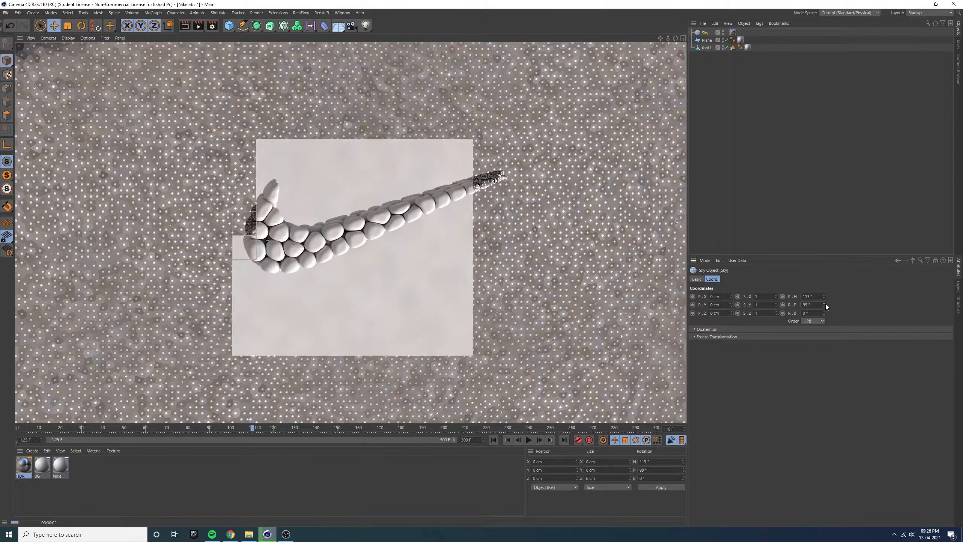
{"action": "left_click_drag", "start_coordinate": [825, 304], "coordinate": [823, 330]}
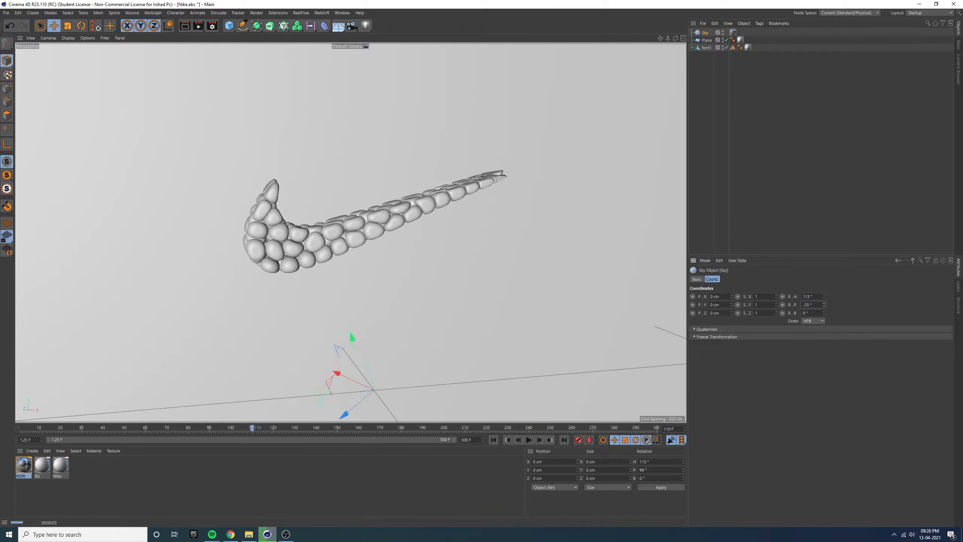
{"action": "left_click", "coordinate": [190, 28]}
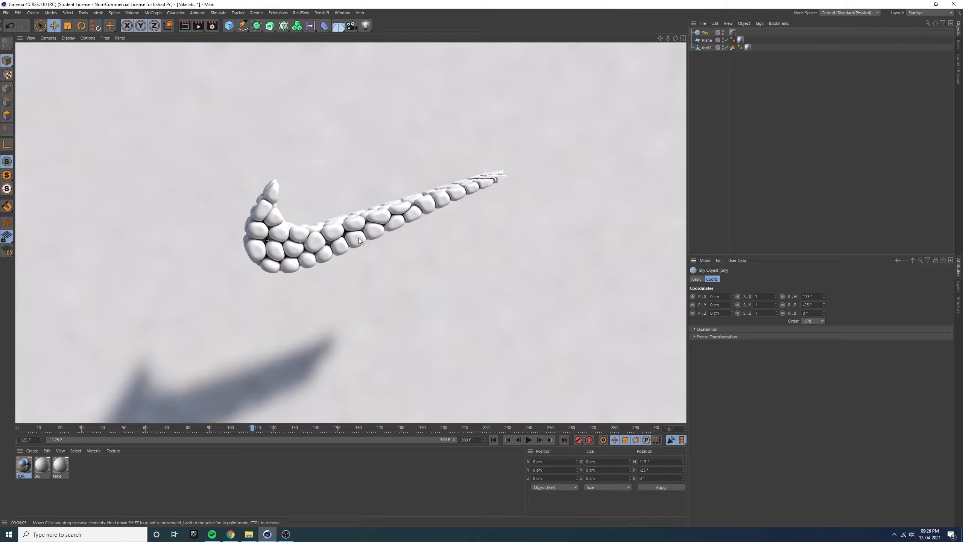
Step: Open the BG material in the Material Editor and place the editor window clear of the swoosh
{"action": "left_click", "coordinate": [128, 487]}
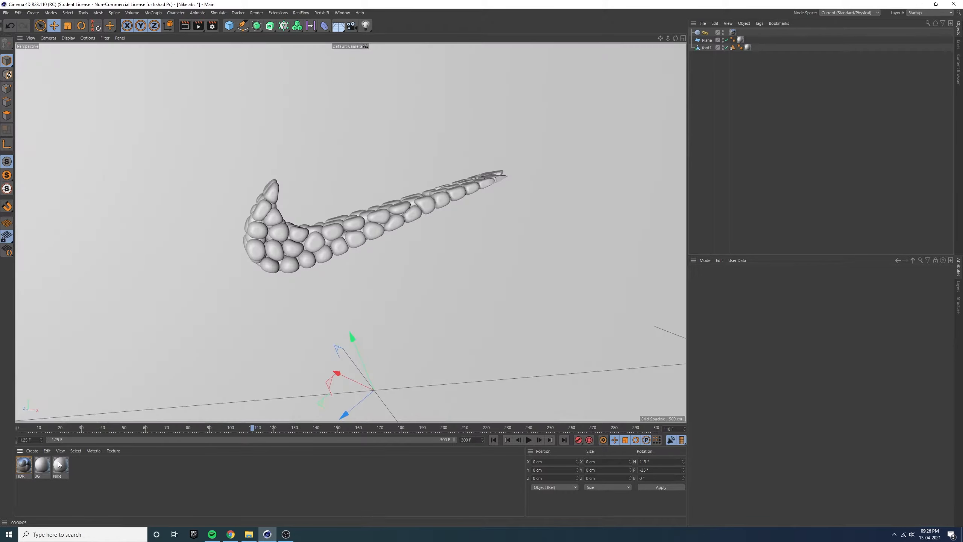
{"action": "left_click", "coordinate": [42, 465]}
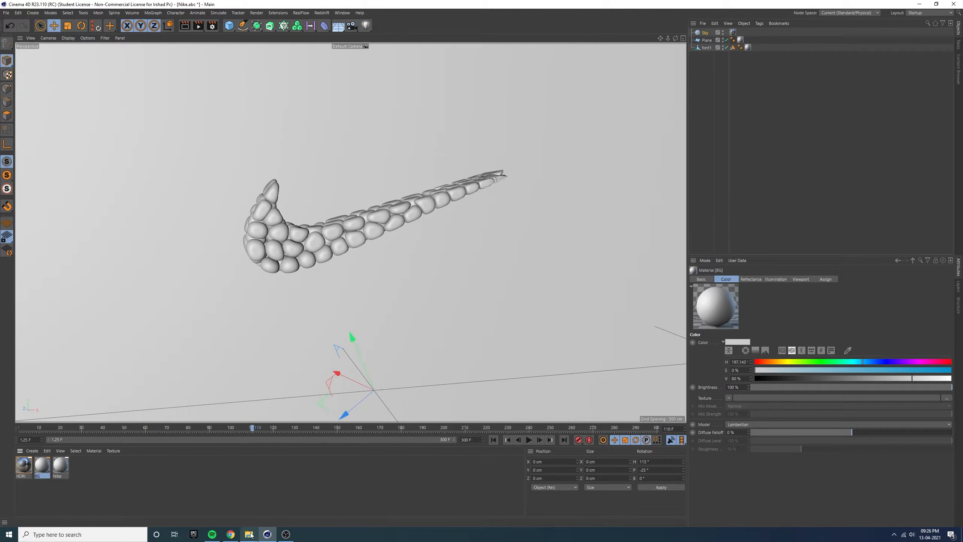
{"action": "double_click", "coordinate": [42, 466]}
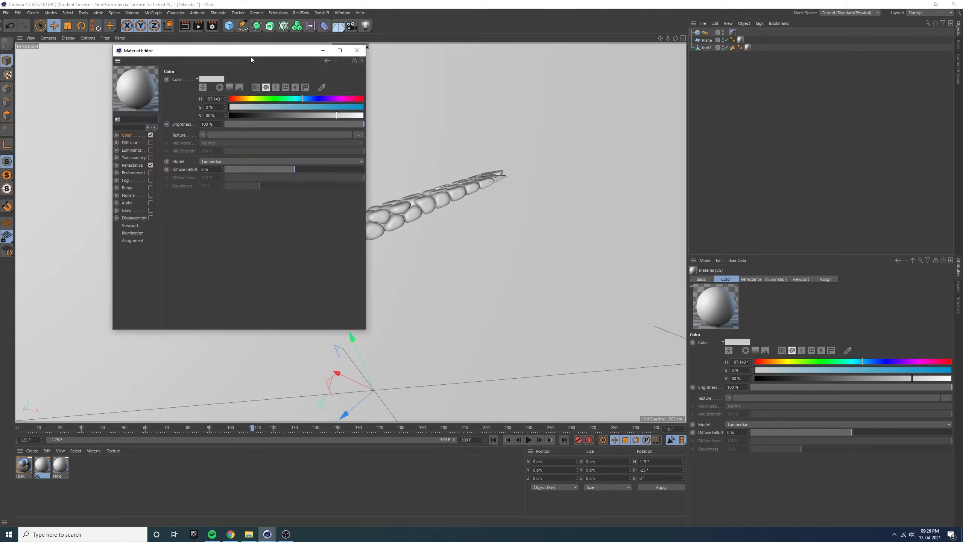
{"action": "left_click_drag", "start_coordinate": [250, 56], "coordinate": [643, 63]}
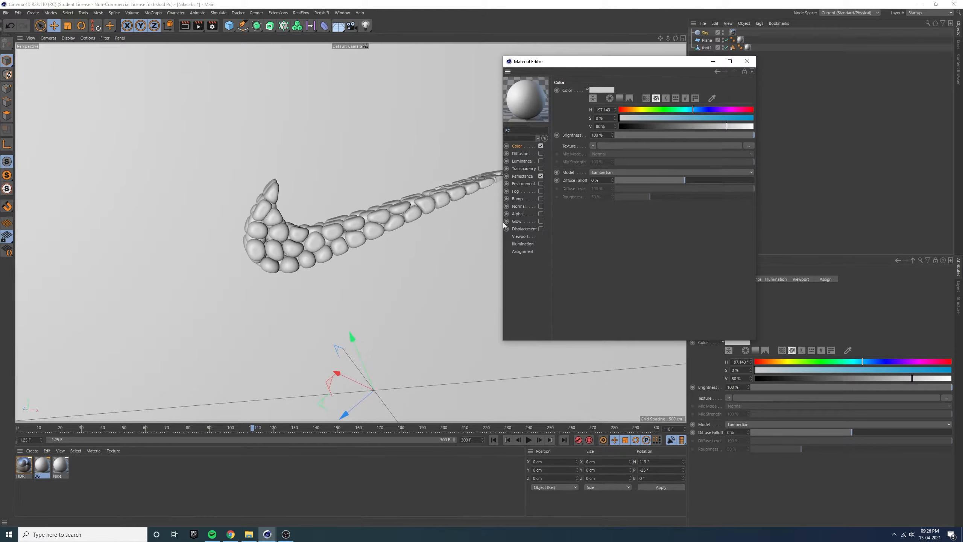
Step: Switch to Chrome and browse related Pinterest pins for a color reference, opening the light blue Softbody & Material Study N°342 - 350 pin
{"action": "left_click", "coordinate": [231, 534]}
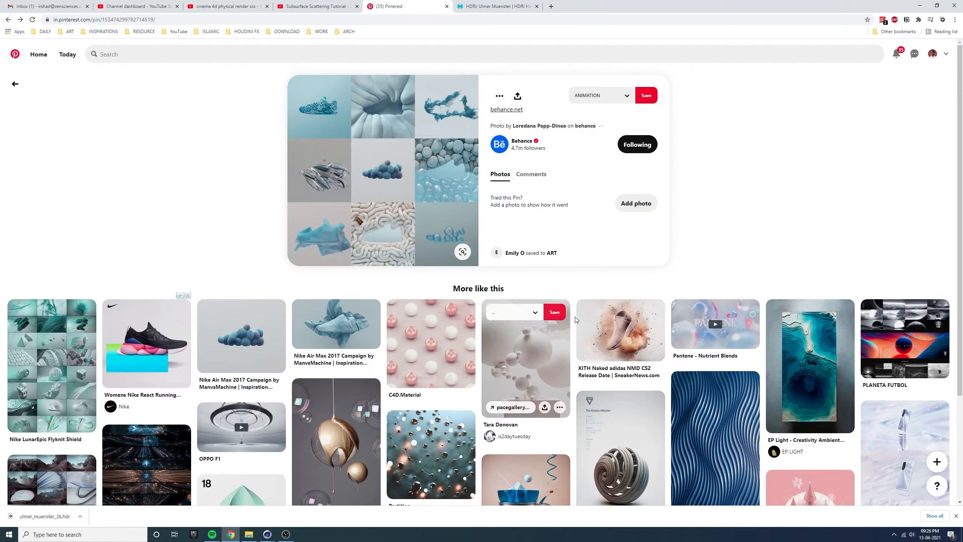
{"action": "left_click", "coordinate": [332, 340]}
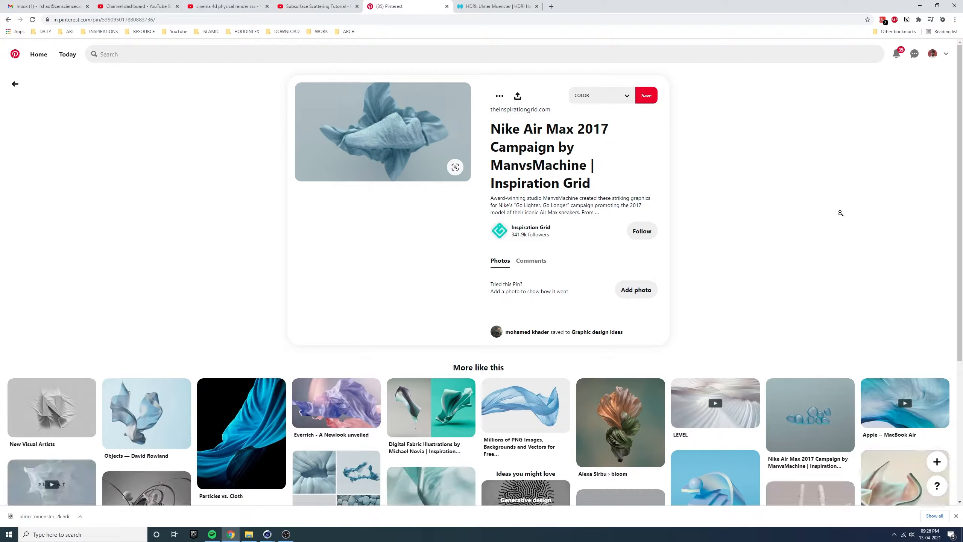
{"action": "scroll", "coordinate": [840, 213], "scroll_direction": "down", "scroll_amount": 3}
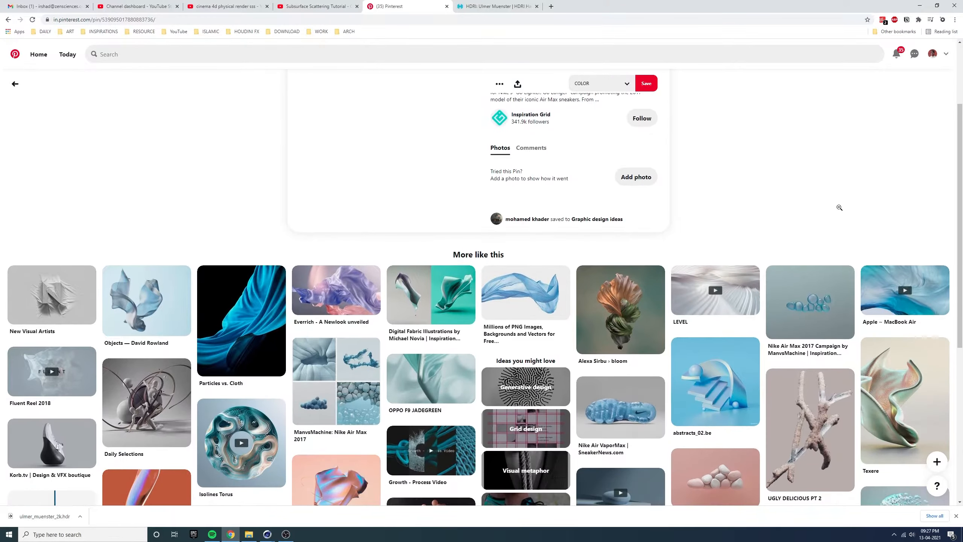
{"action": "left_click", "coordinate": [347, 391]}
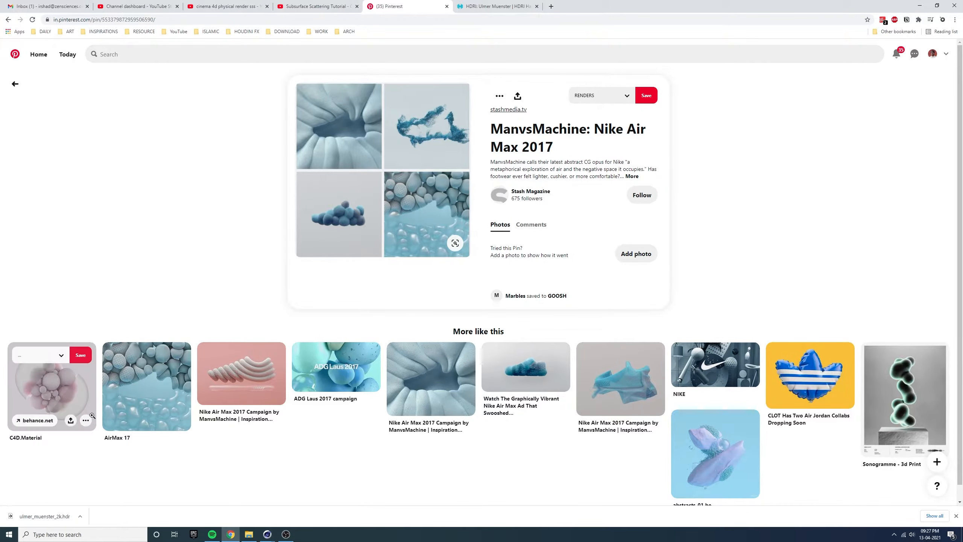
{"action": "left_click", "coordinate": [256, 379]}
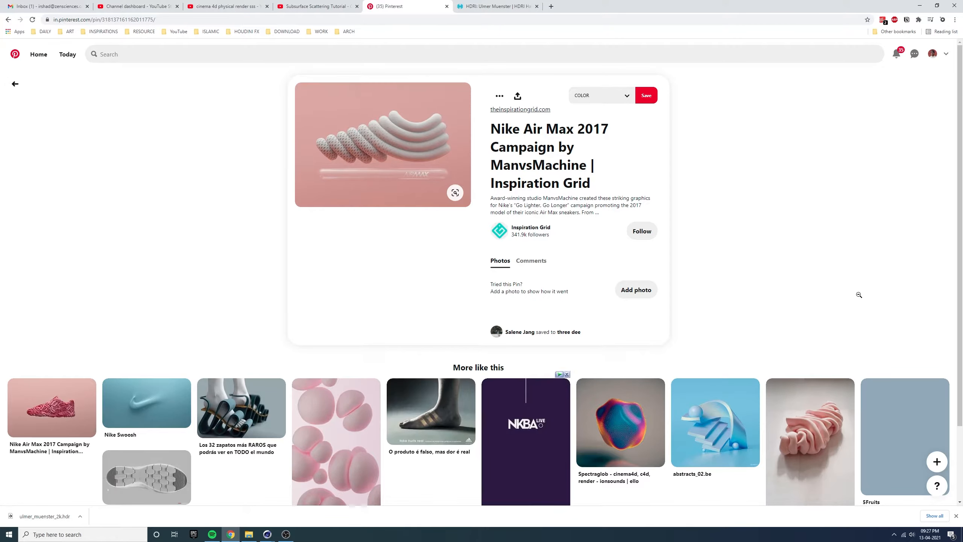
{"action": "scroll", "coordinate": [858, 296], "scroll_direction": "down", "scroll_amount": 2}
{"action": "scroll", "coordinate": [846, 261], "scroll_direction": "down", "scroll_amount": 5}
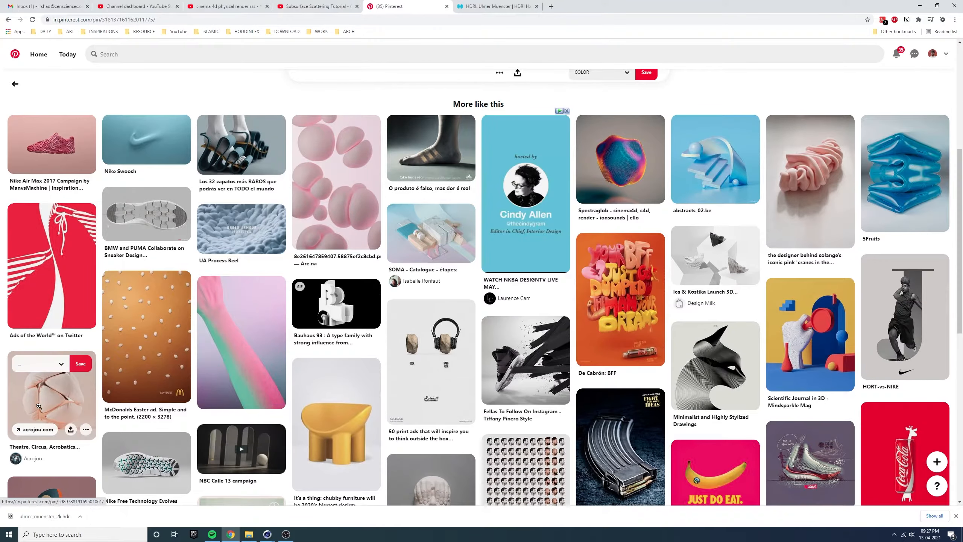
{"action": "left_click", "coordinate": [42, 403]}
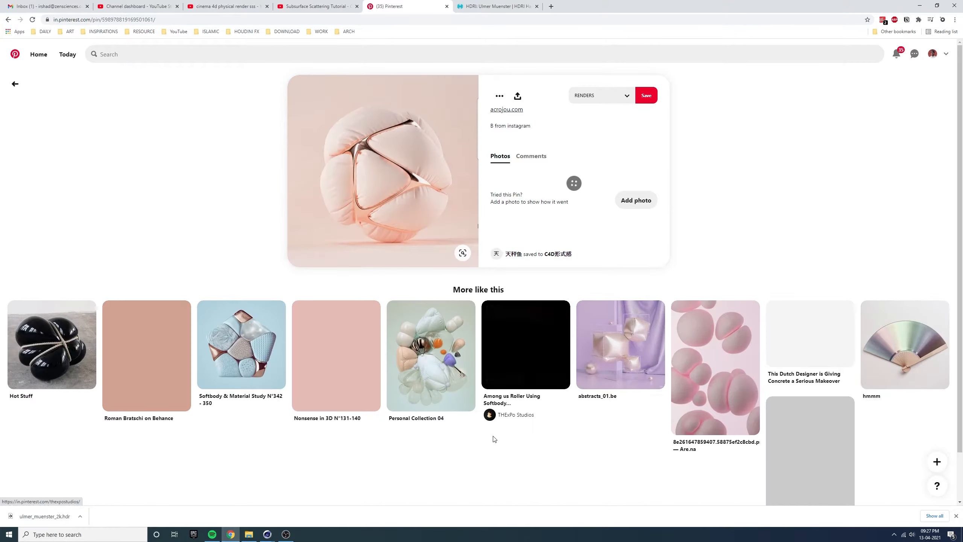
{"action": "left_click", "coordinate": [250, 366]}
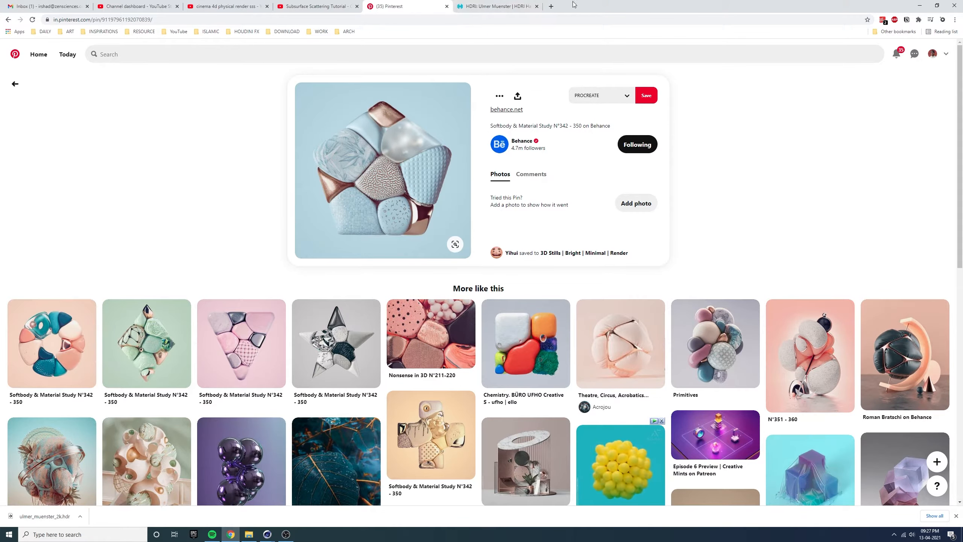
Step: Reduce the Chrome and Cinema 4D windows and arrange them so the reference pin shows beside the Material Editor
{"action": "double_click", "coordinate": [565, 7]}
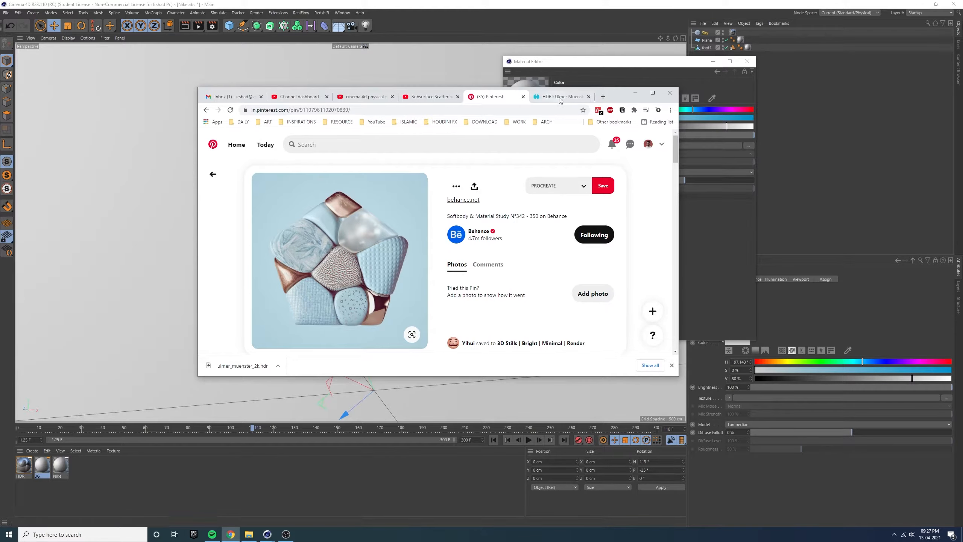
{"action": "left_click", "coordinate": [592, 65]}
{"action": "double_click", "coordinate": [563, 3]}
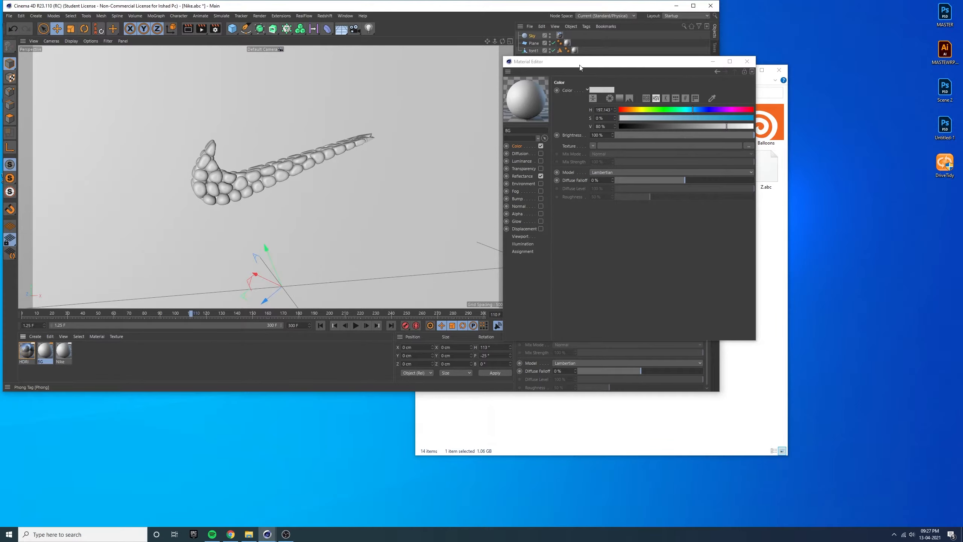
{"action": "left_click", "coordinate": [230, 534]}
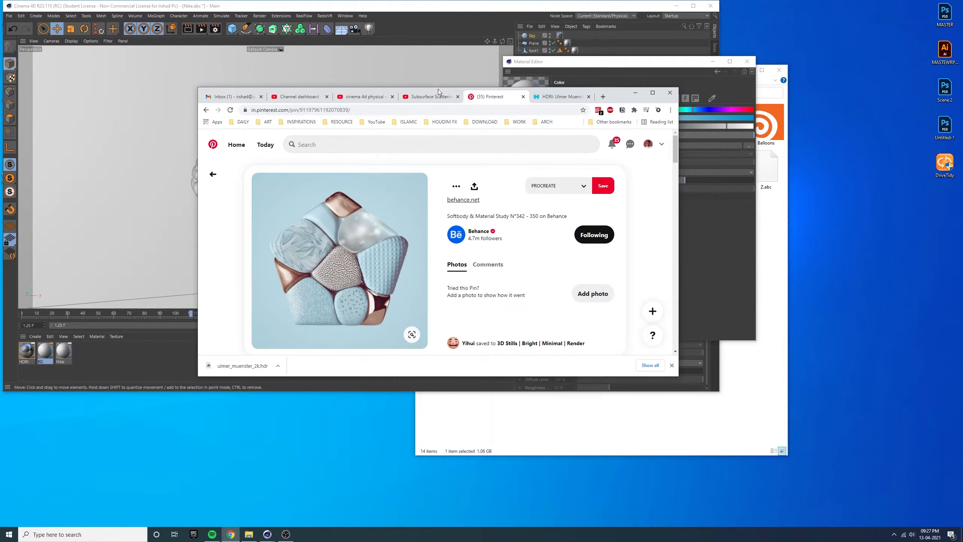
{"action": "left_click_drag", "start_coordinate": [437, 91], "coordinate": [950, 133]}
{"action": "left_click", "coordinate": [606, 63]}
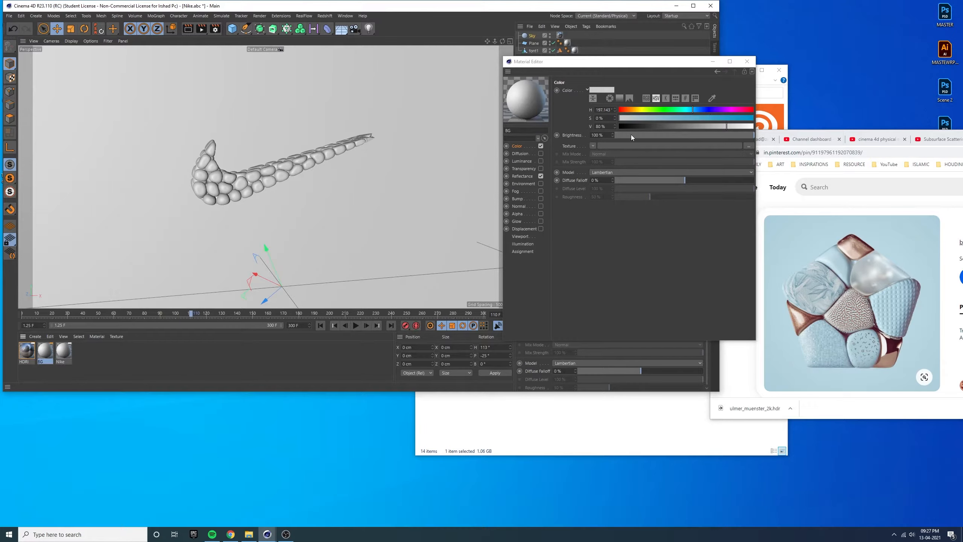
Step: Sample the light blue background of the reference pin as the BG material's color and render the view
{"action": "left_click", "coordinate": [712, 98]}
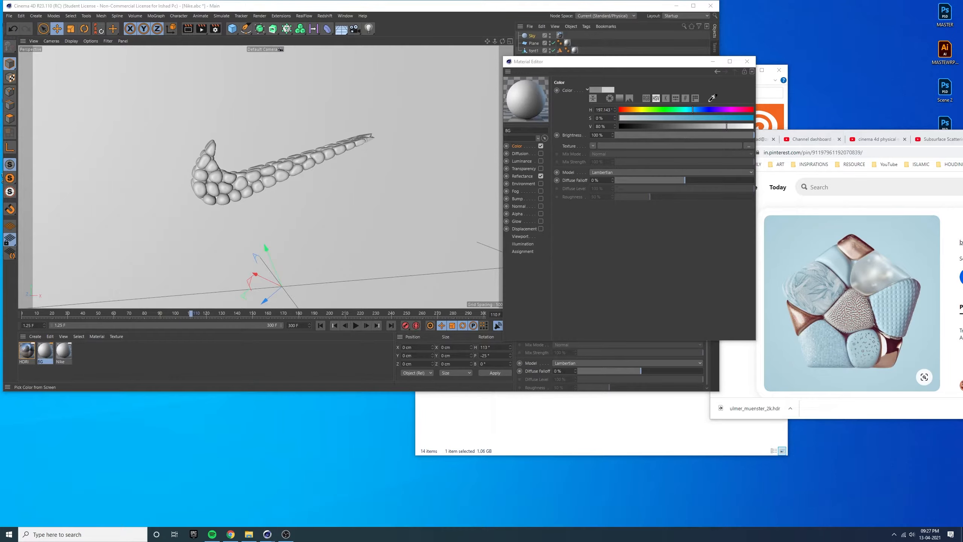
{"action": "left_click", "coordinate": [803, 230]}
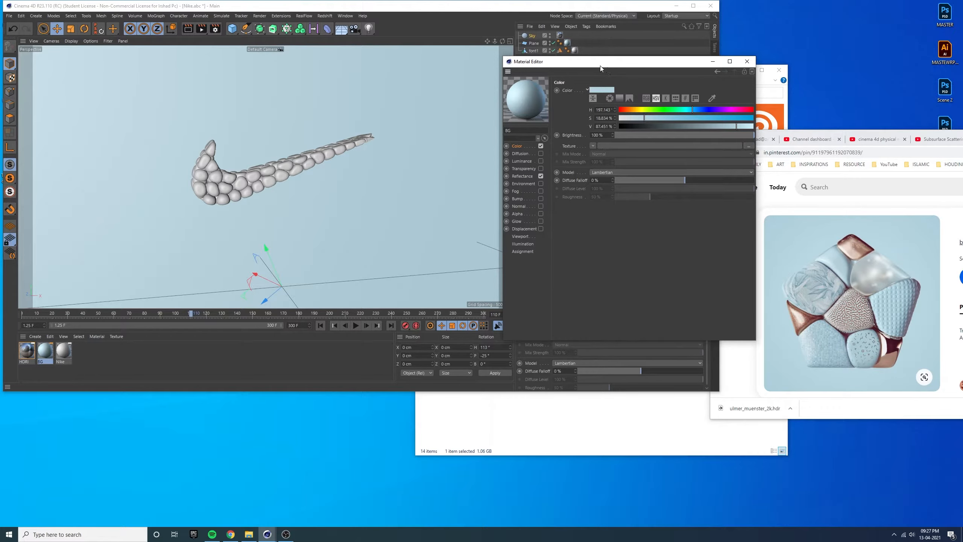
{"action": "left_click", "coordinate": [186, 31]}
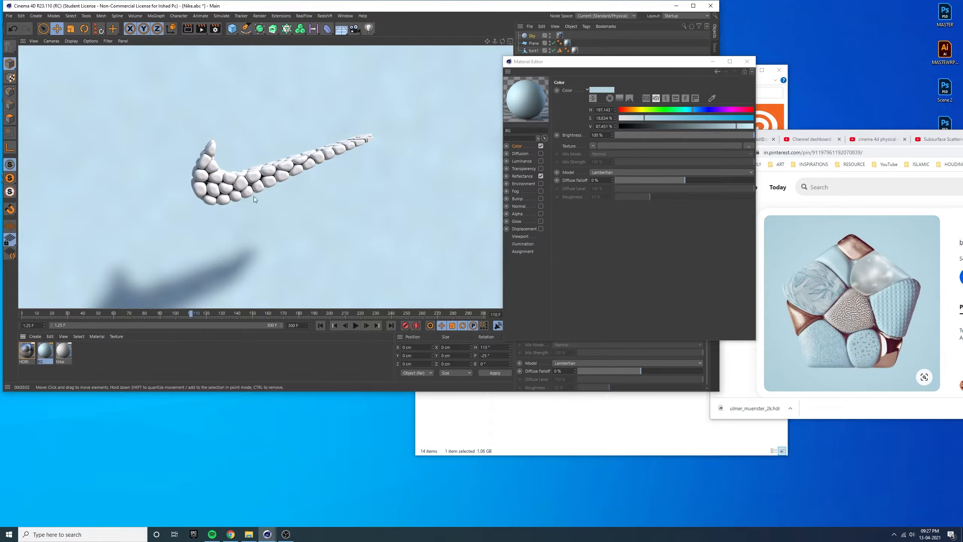
Step: Lighten the BG material's color to 11% saturation and 92% value, and render the view
{"action": "left_click", "coordinate": [657, 99]}
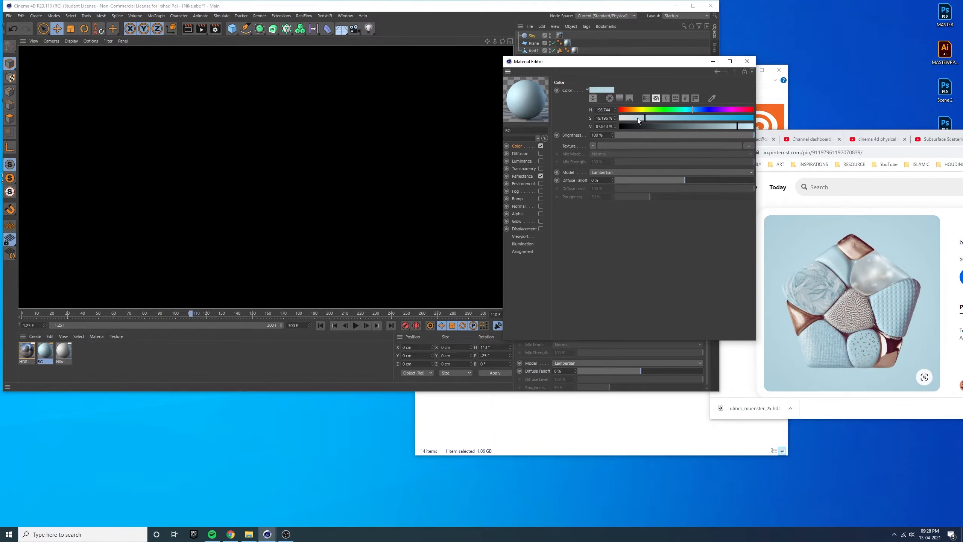
{"action": "left_click_drag", "start_coordinate": [637, 118], "coordinate": [634, 119]}
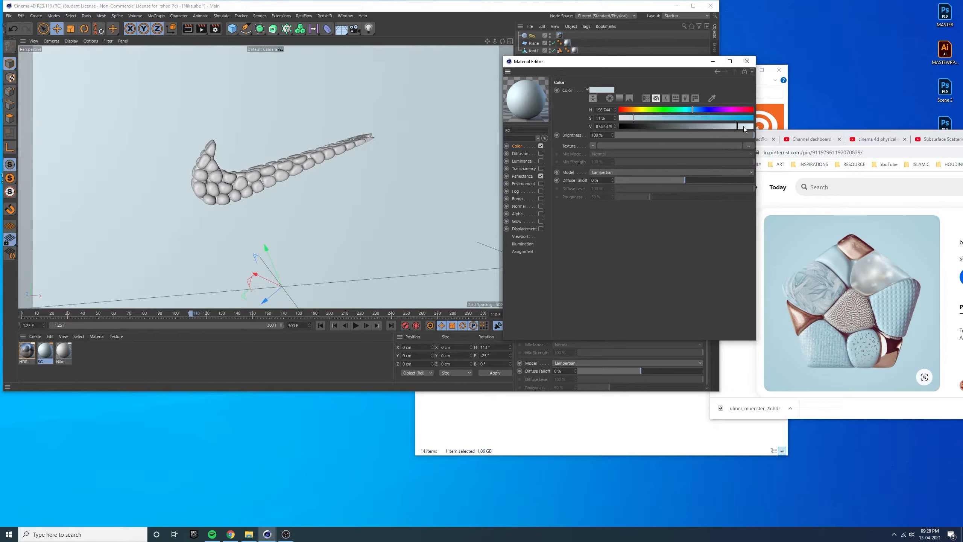
{"action": "left_click", "coordinate": [742, 127]}
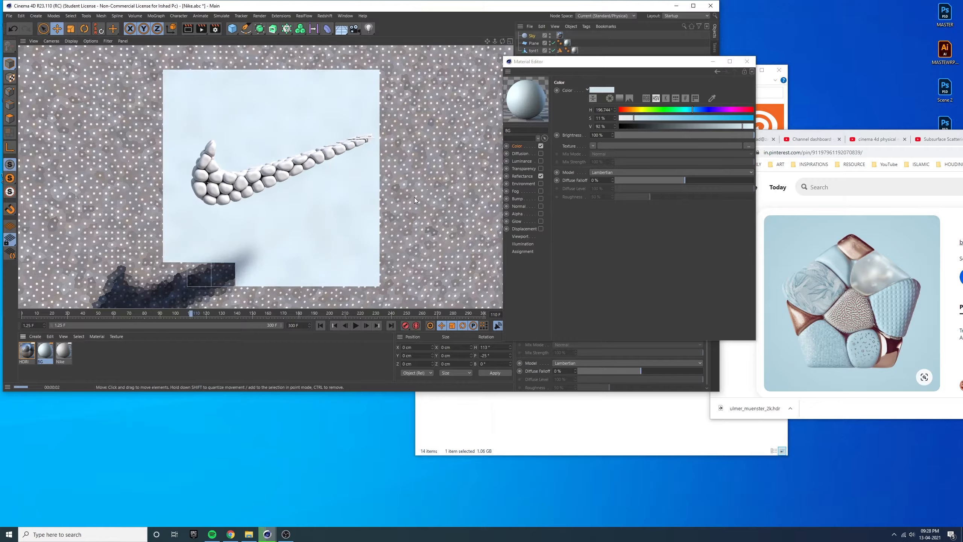
Step: Give the Nike material a medium blue color sampled from the reference pin and render the view
{"action": "left_click", "coordinate": [64, 352]}
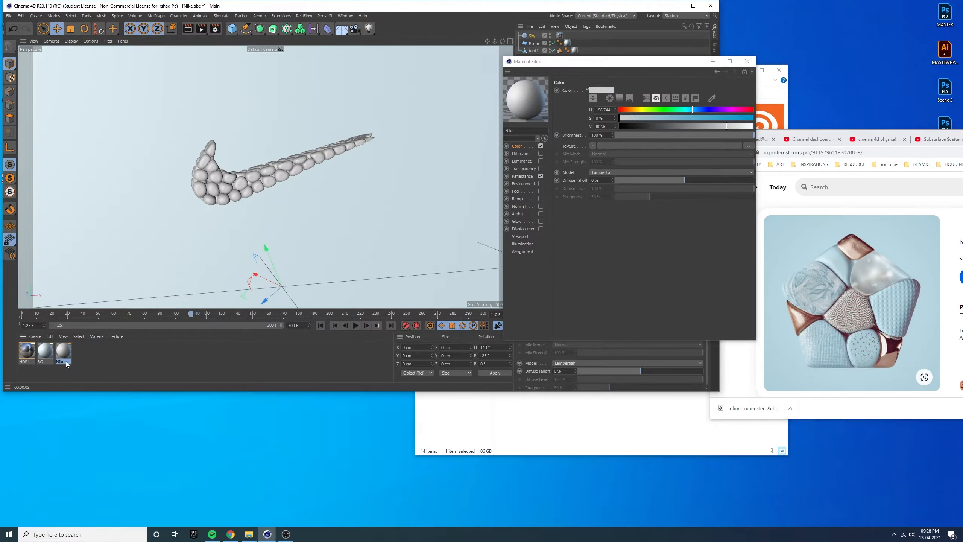
{"action": "left_click", "coordinate": [520, 148]}
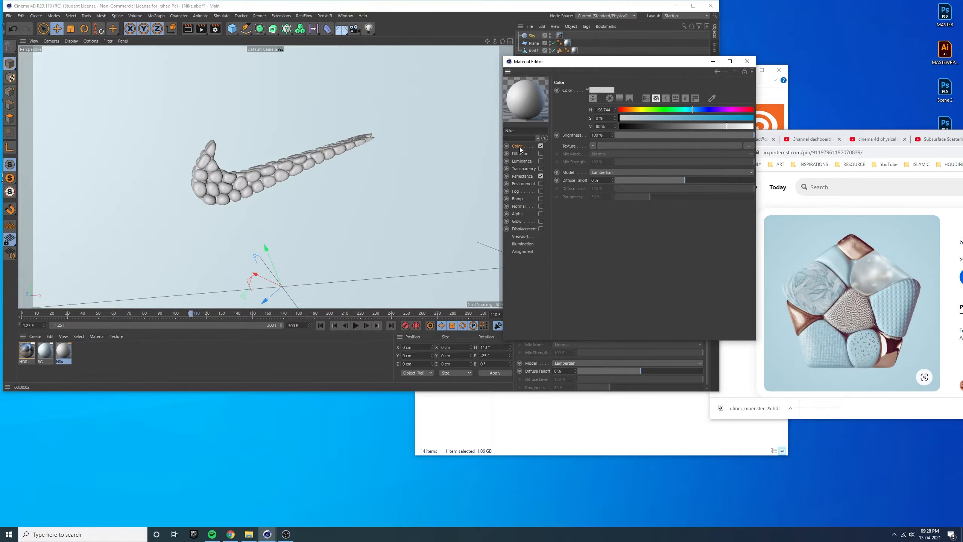
{"action": "left_click", "coordinate": [696, 99]}
{"action": "left_click", "coordinate": [712, 99]}
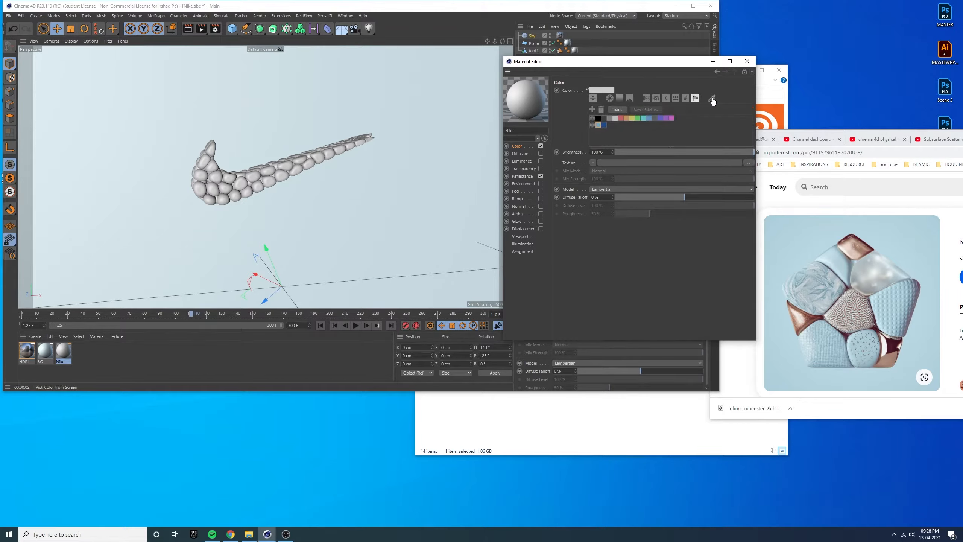
{"action": "left_click", "coordinate": [810, 235]}
{"action": "left_click", "coordinate": [598, 125]}
{"action": "left_click", "coordinate": [188, 28]}
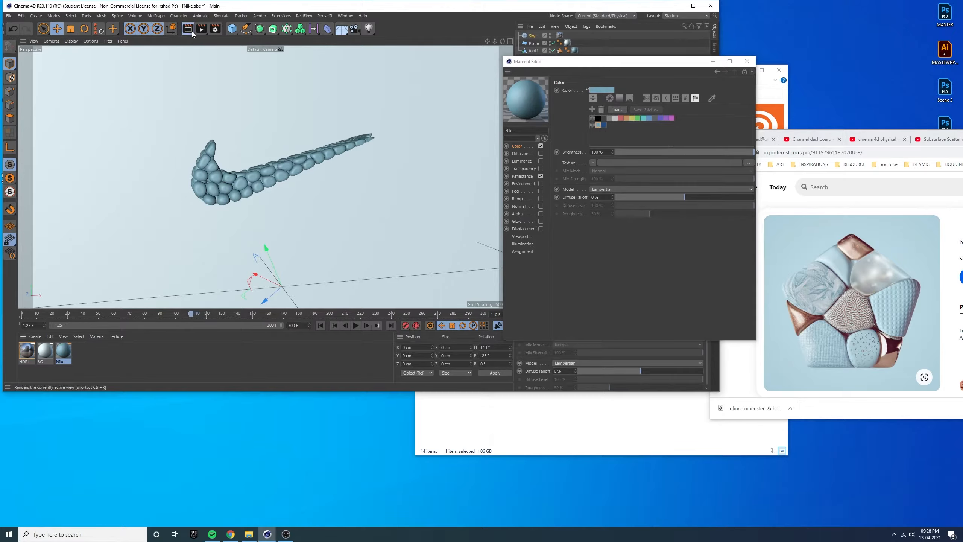
Step: Maximize the Chrome and Cinema 4D windows, move the Material Editor off the swoosh, and render the perspective view in Cinema 4D
{"action": "left_click", "coordinate": [915, 131]}
{"action": "double_click", "coordinate": [915, 131]}
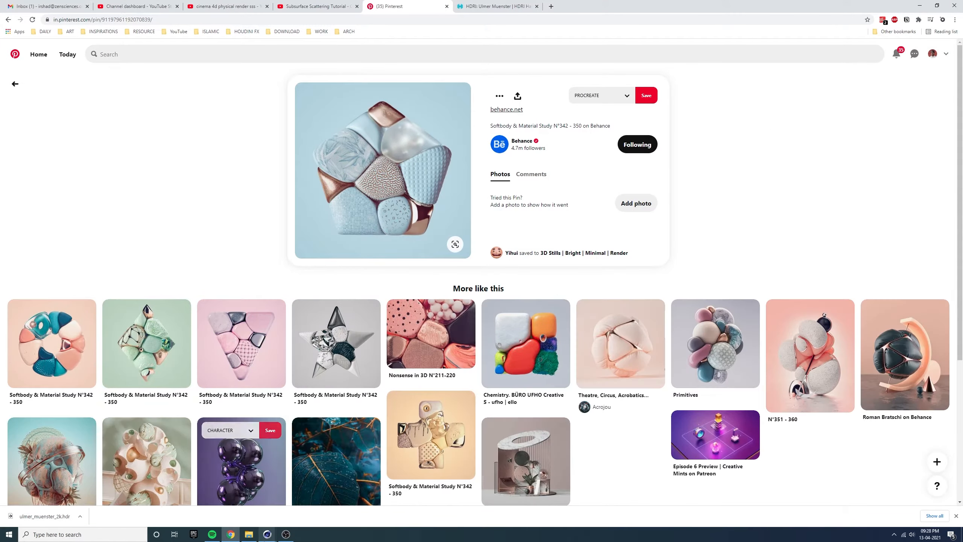
{"action": "mouse_move", "coordinate": [267, 534]}
{"action": "left_click", "coordinate": [256, 517]}
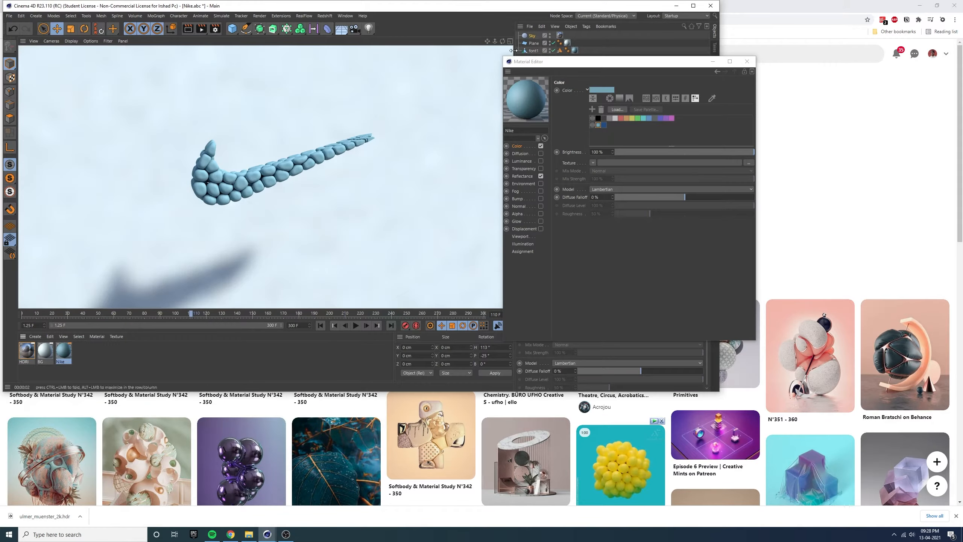
{"action": "double_click", "coordinate": [525, 7]}
{"action": "left_click_drag", "start_coordinate": [574, 64], "coordinate": [719, 98]}
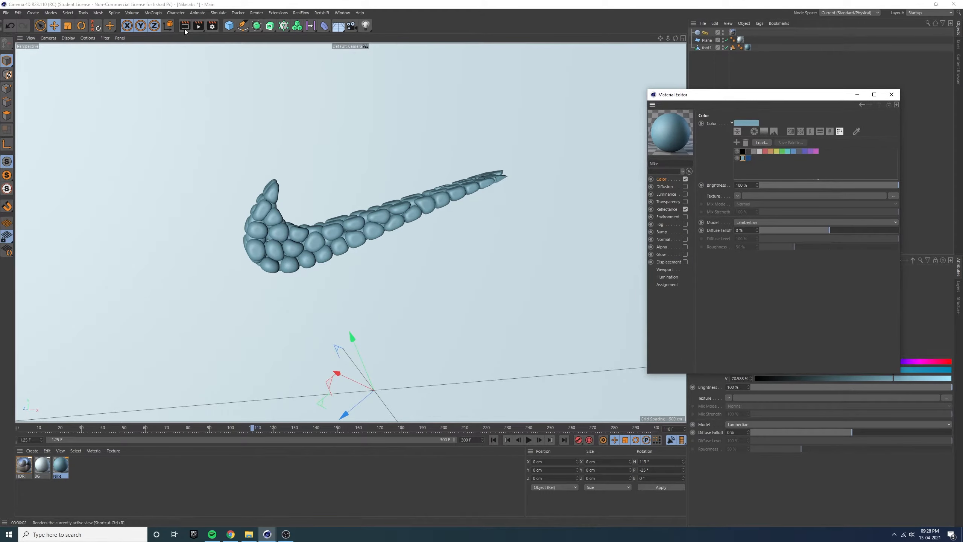
{"action": "key", "text": "ctrl+r"}
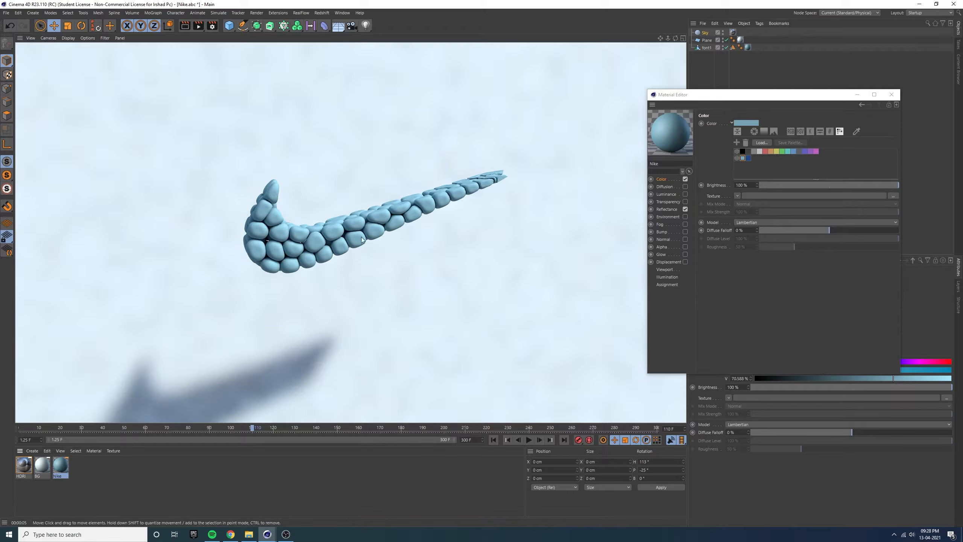
{"action": "left_click_drag", "start_coordinate": [735, 106], "coordinate": [726, 95]}
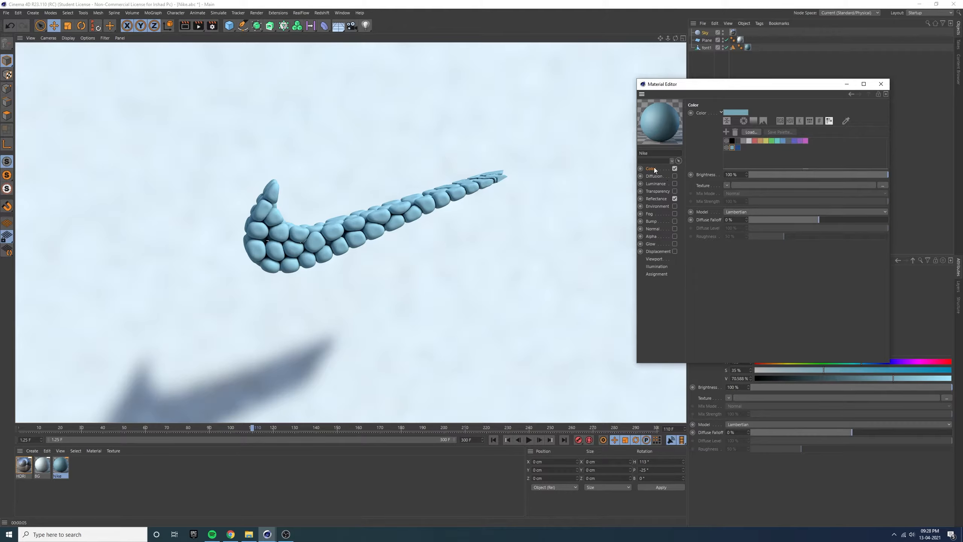
Step: Enable Luminance on the Nike material, load a Subsurface Scattering shader as its texture, and open the shader's properties
{"action": "left_click", "coordinate": [662, 202]}
{"action": "left_click", "coordinate": [661, 191]}
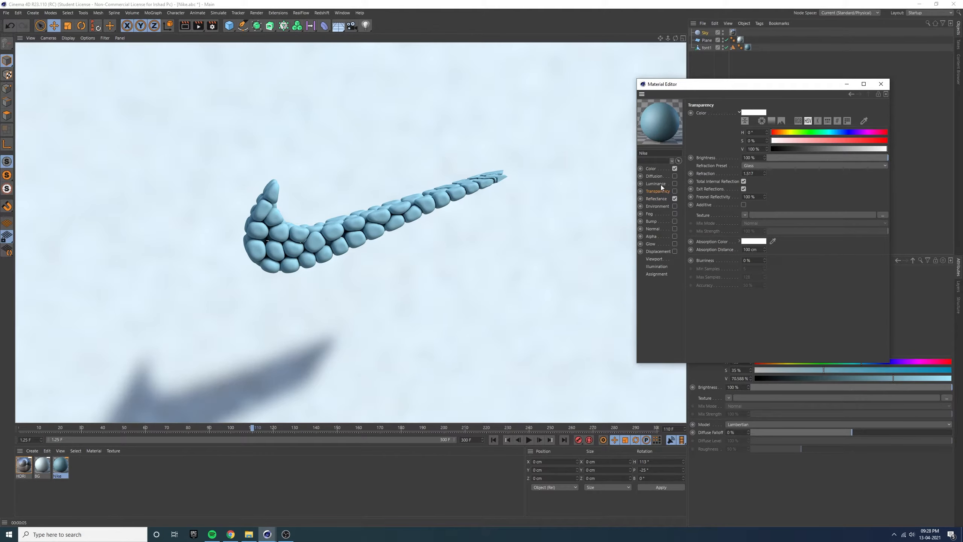
{"action": "left_click", "coordinate": [661, 184]}
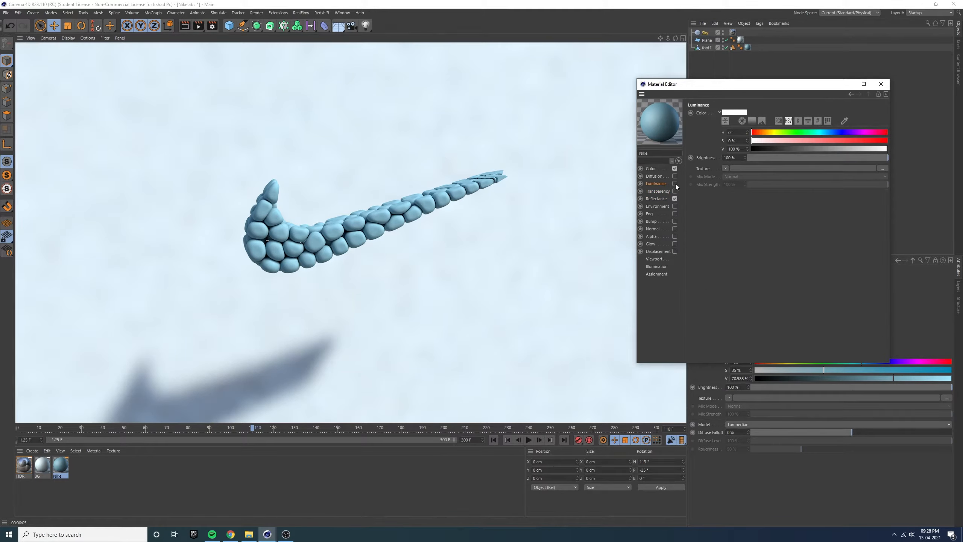
{"action": "left_click", "coordinate": [674, 184]}
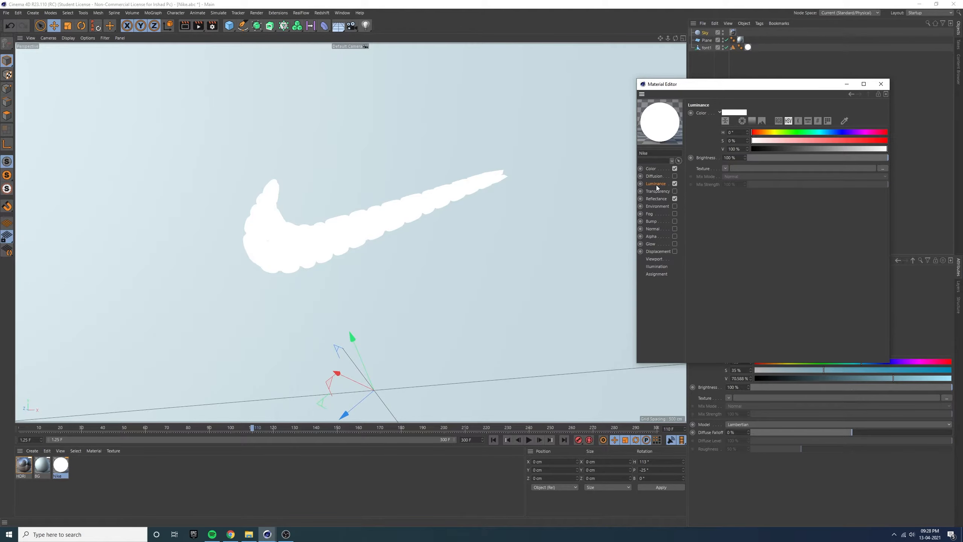
{"action": "left_click", "coordinate": [724, 168]}
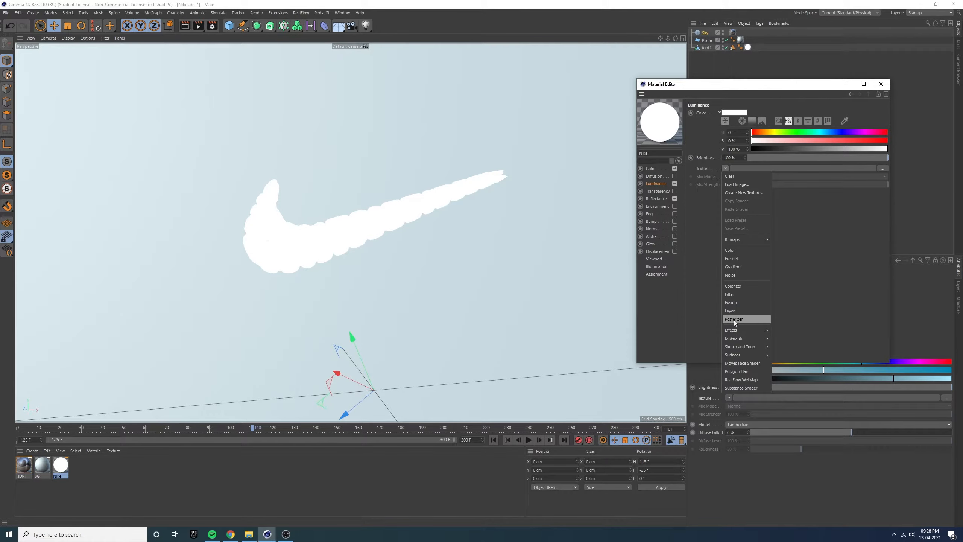
{"action": "mouse_move", "coordinate": [736, 330]}
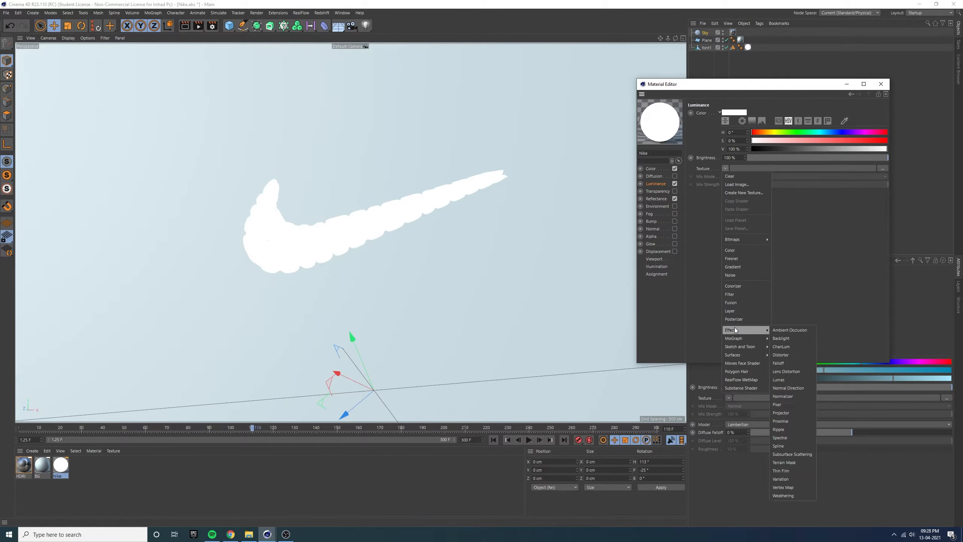
{"action": "left_click", "coordinate": [803, 454]}
{"action": "left_click", "coordinate": [761, 169]}
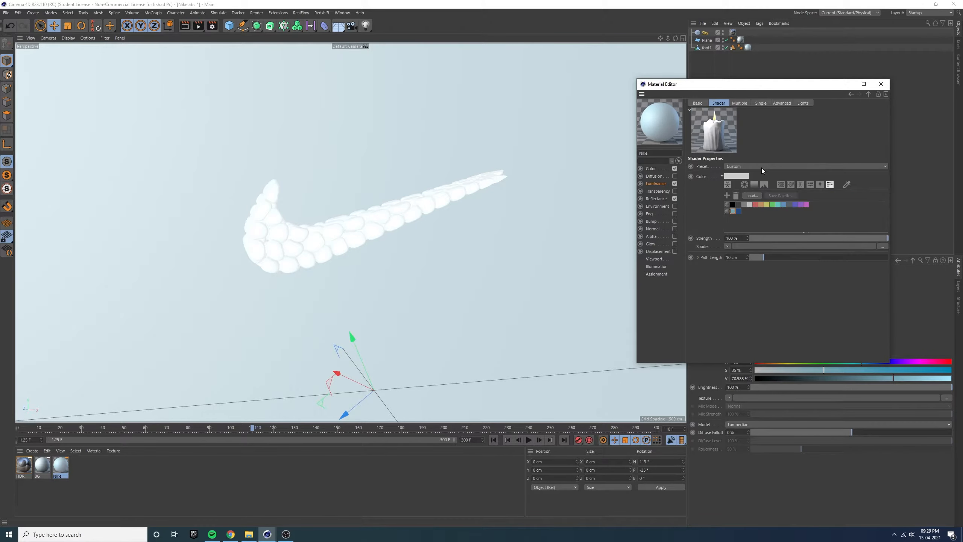
Step: Apply the Apple preset to the subsurface scattering shader, and change the shader's color to the saved dark blue swatch
{"action": "left_click", "coordinate": [742, 167]}
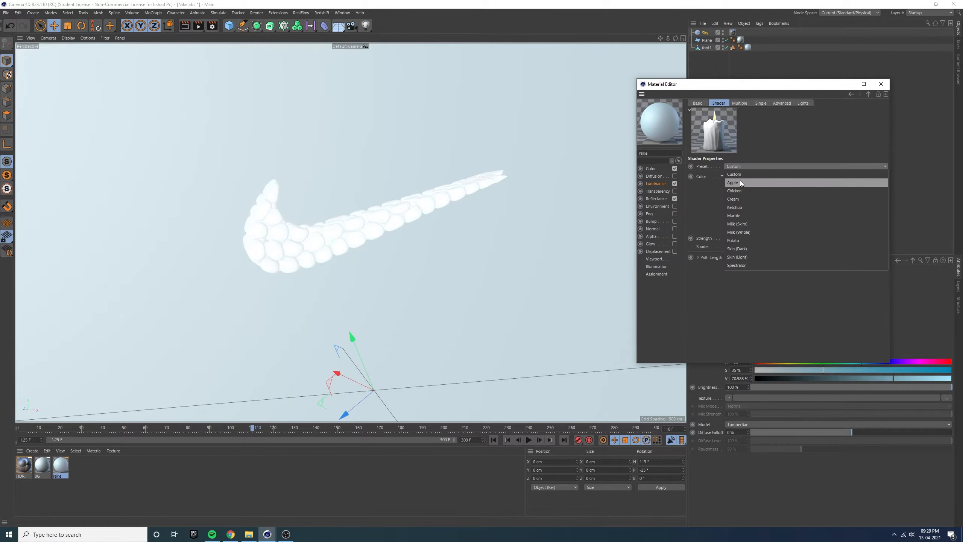
{"action": "left_click", "coordinate": [740, 182]}
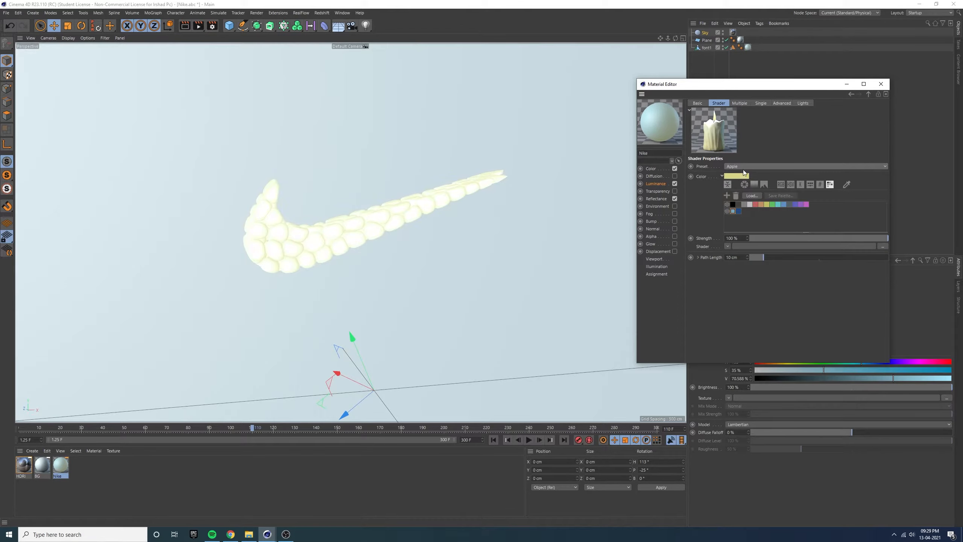
{"action": "left_click", "coordinate": [736, 175]}
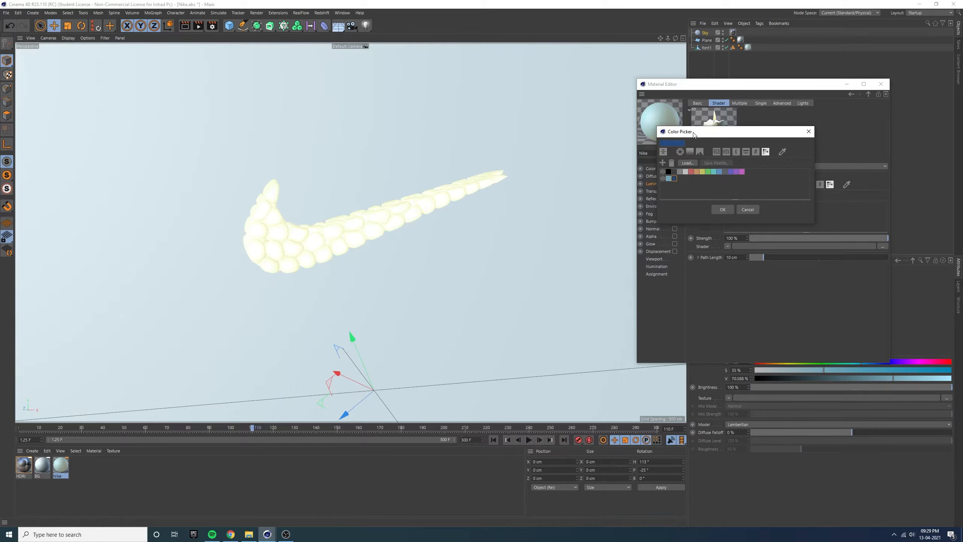
{"action": "left_click_drag", "start_coordinate": [694, 133], "coordinate": [745, 172]}
{"action": "left_click", "coordinate": [773, 251]}
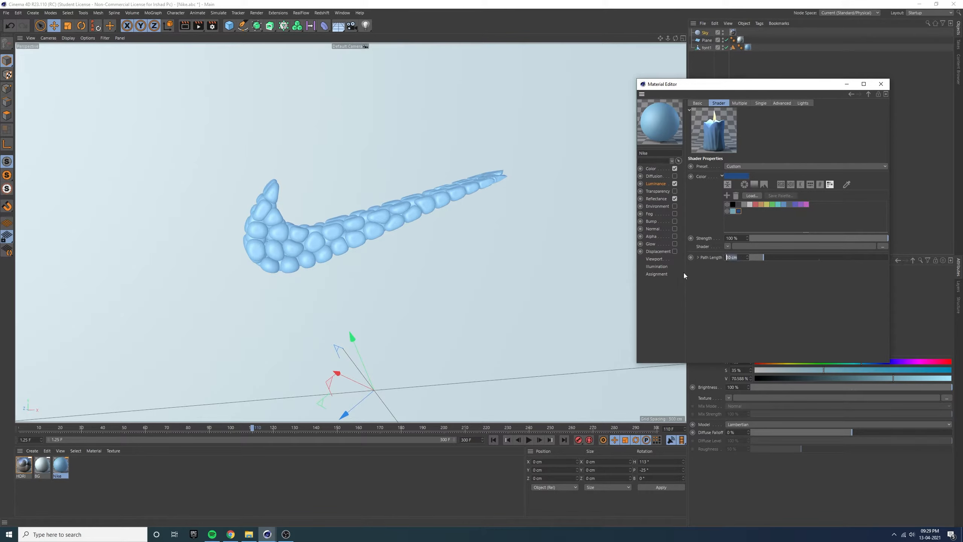
Step: Set the subsurface scattering path length to 2 cm and render the view
{"action": "type", "text": "2"}
{"action": "key", "text": "Return"}
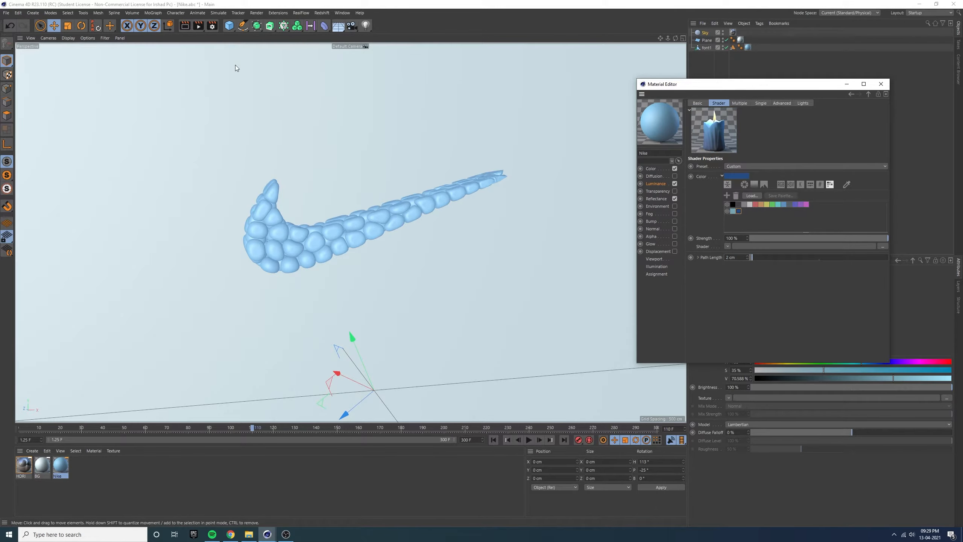
{"action": "left_click", "coordinate": [185, 26]}
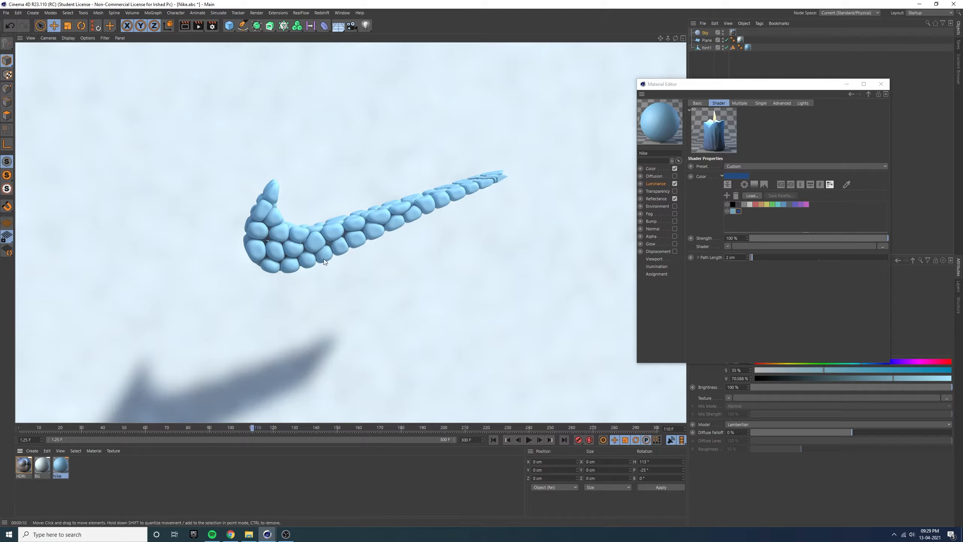
Step: Replace the Nike material's default specular layer with a Beckmann reflectance layer
{"action": "left_click", "coordinate": [656, 198]}
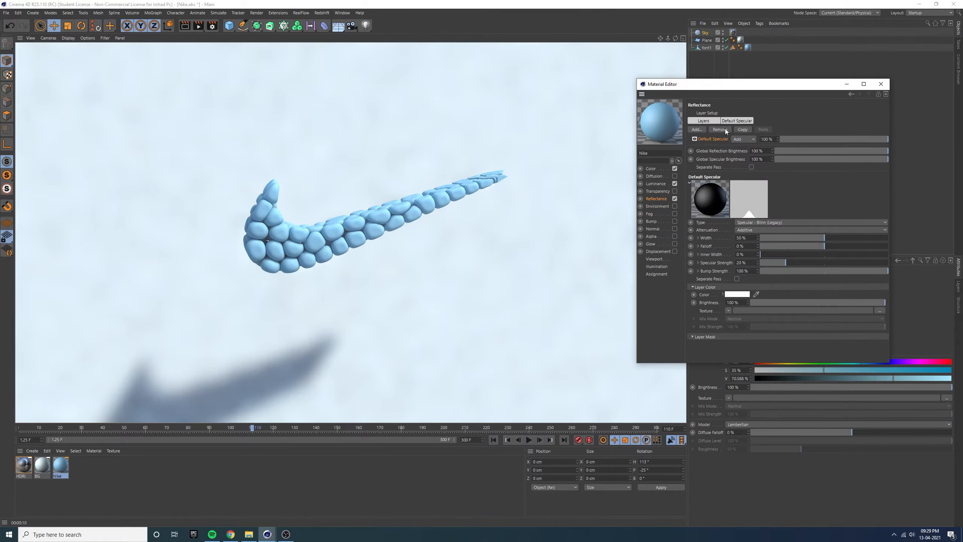
{"action": "left_click", "coordinate": [719, 129]}
{"action": "left_click", "coordinate": [696, 129]}
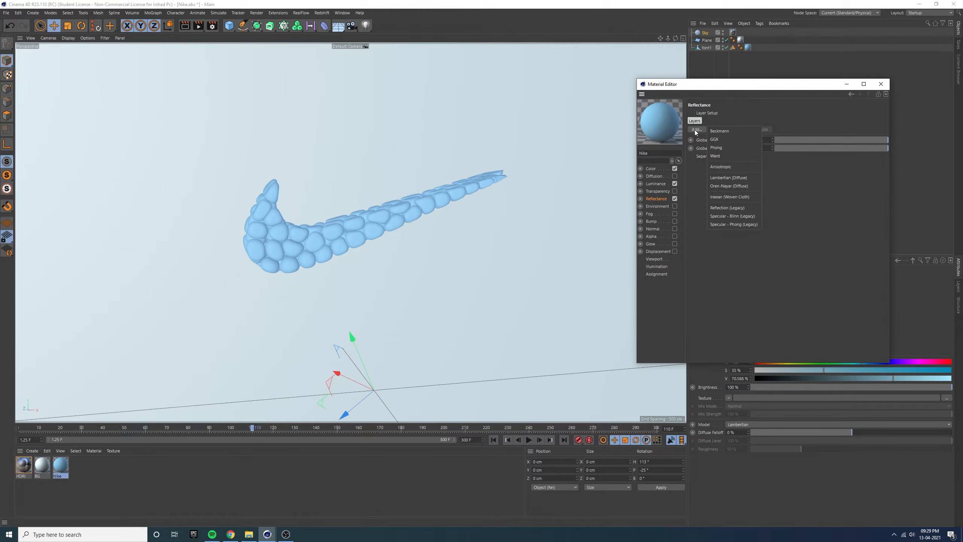
{"action": "left_click", "coordinate": [722, 131]}
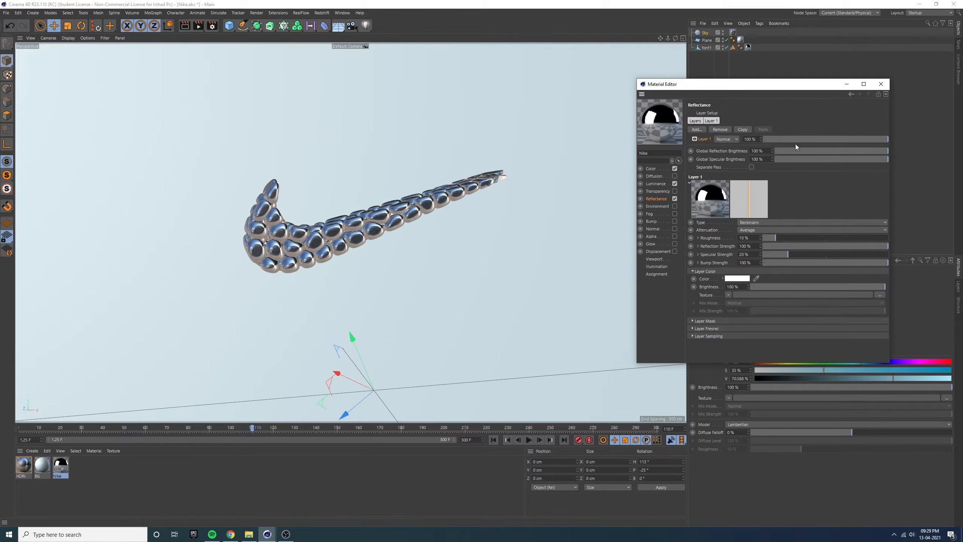
Step: Try a global reflection brightness of 3% and a global specular brightness of 7% on the Nike material, and render the view
{"action": "mouse_move", "coordinate": [796, 149]}
{"action": "left_mouse_down"}
{"action": "mouse_move", "coordinate": [785, 160]}
{"action": "mouse_move", "coordinate": [778, 152]}
{"action": "mouse_move", "coordinate": [782, 160]}
{"action": "left_mouse_up"}
{"action": "left_click", "coordinate": [791, 159]}
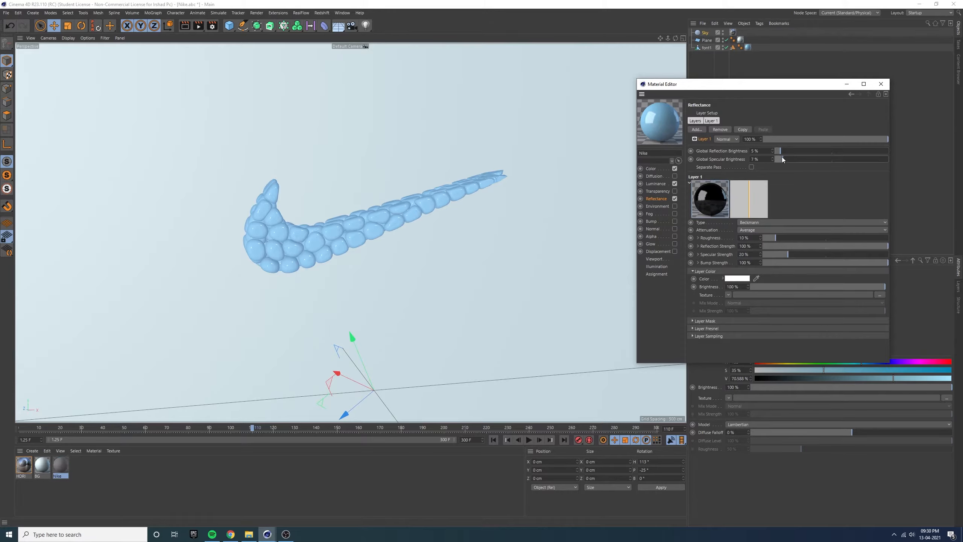
{"action": "left_click", "coordinate": [184, 28]}
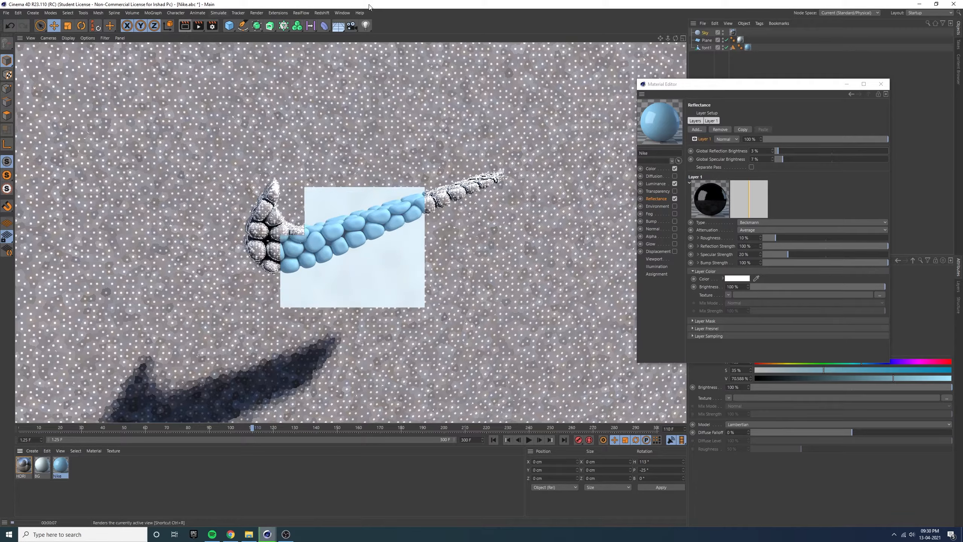
Step: Set the Nike material's global reflection brightness to 7% and global specular brightness to 13%, render the view, and close the Material Editor
{"action": "left_click", "coordinate": [783, 151]}
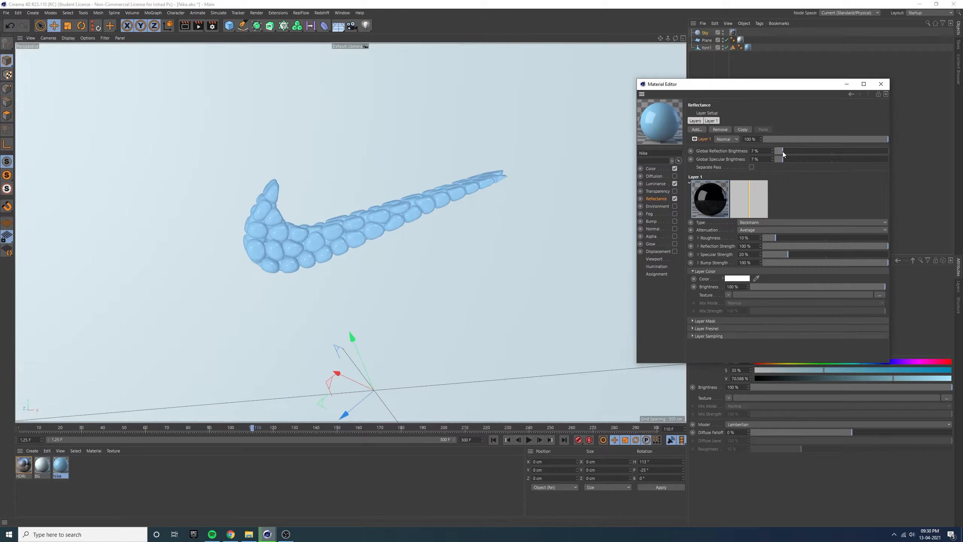
{"action": "left_click", "coordinate": [789, 160]}
{"action": "left_click", "coordinate": [184, 26]}
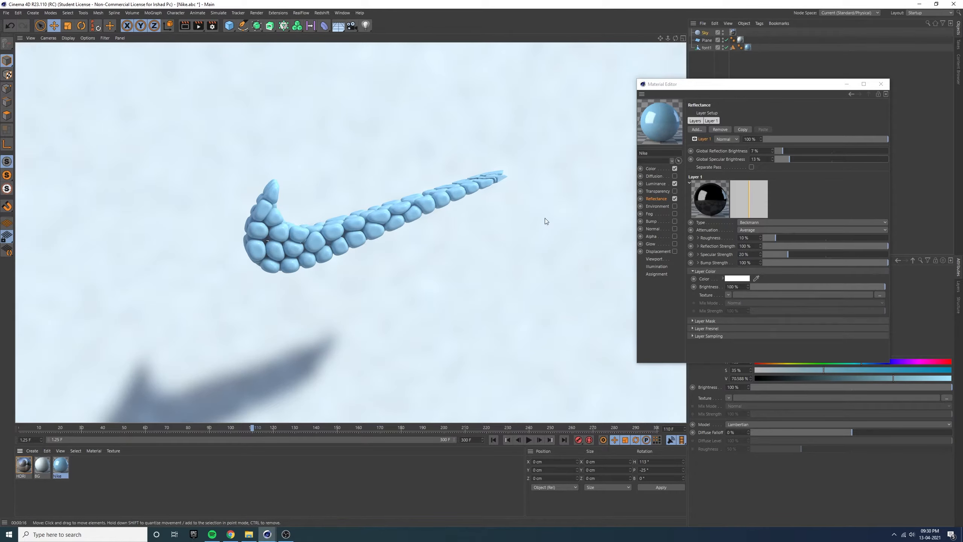
{"action": "left_click", "coordinate": [881, 83]}
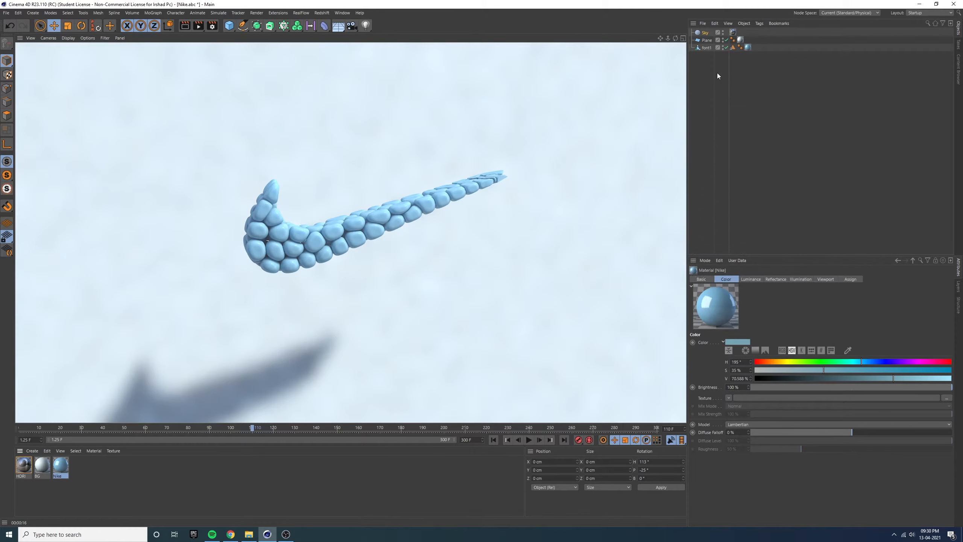
Step: Open the HDRI material for editing beside the swoosh and show the shader properties of its color texture
{"action": "left_click", "coordinate": [23, 465]}
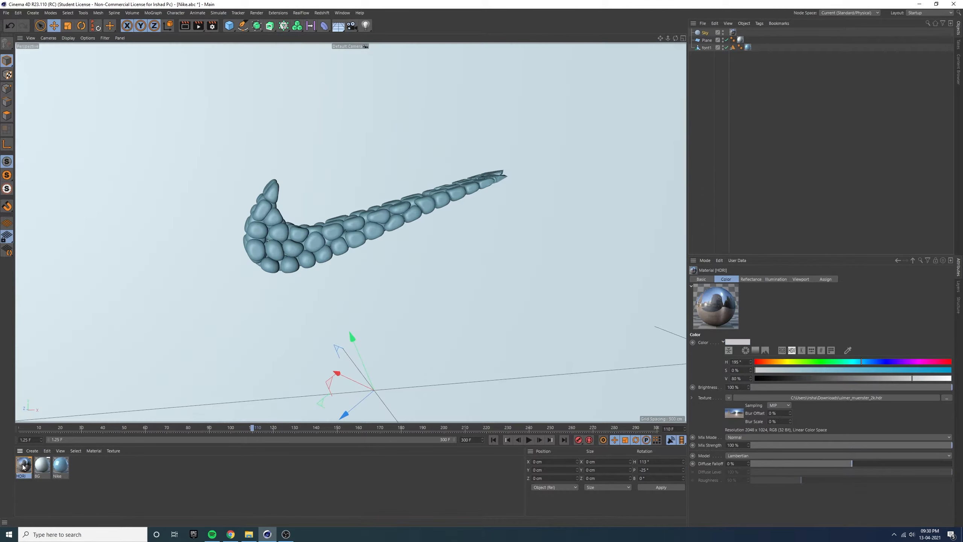
{"action": "double_click", "coordinate": [23, 466]}
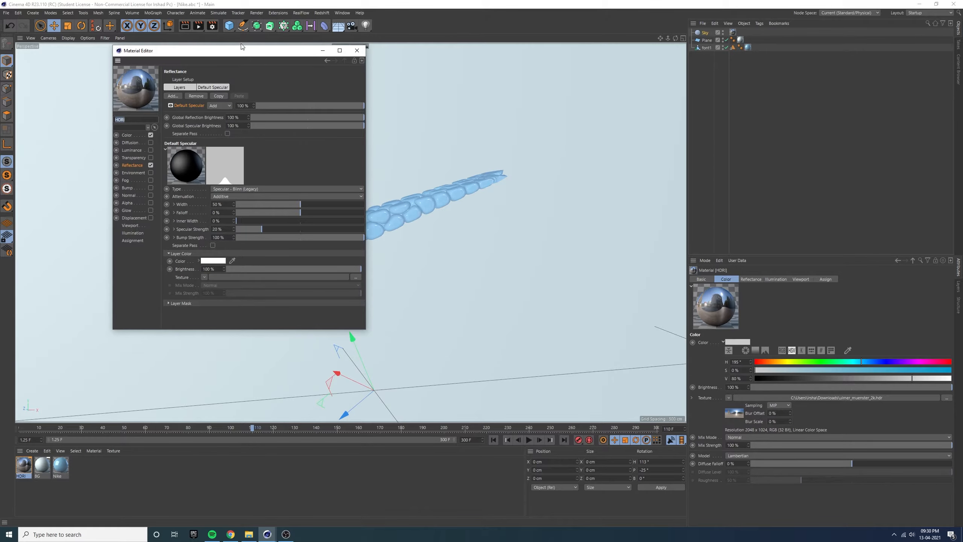
{"action": "left_click_drag", "start_coordinate": [242, 48], "coordinate": [651, 75]}
{"action": "left_click", "coordinate": [538, 160]}
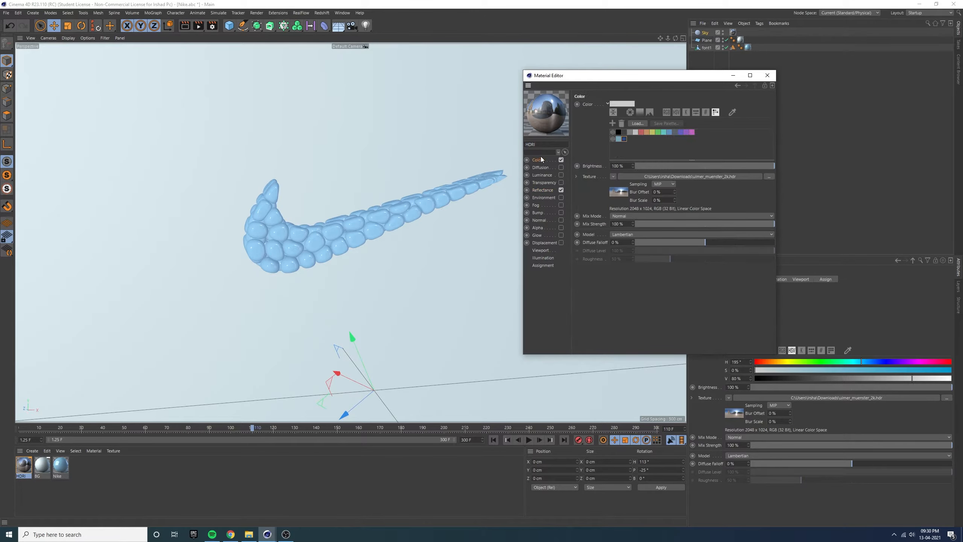
{"action": "left_click", "coordinate": [704, 176]}
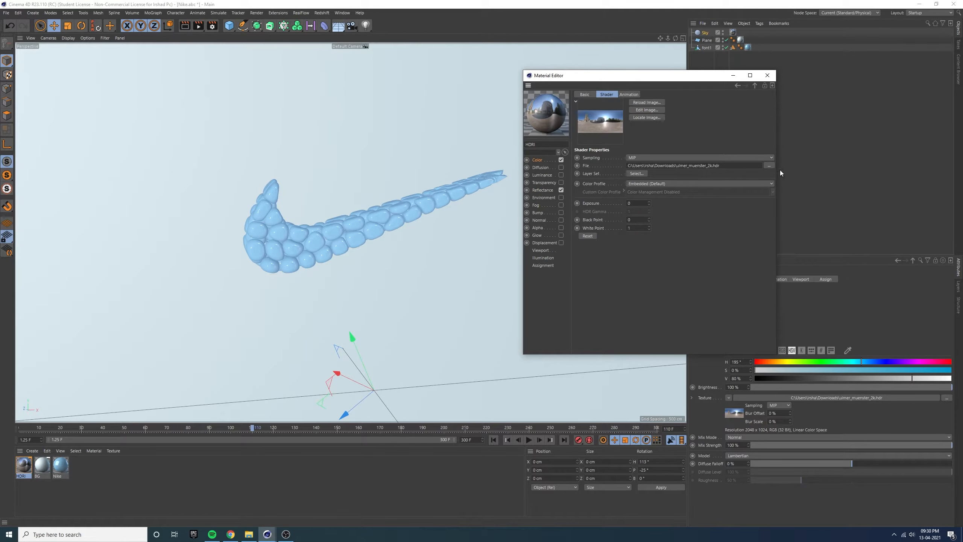
Step: Load studio_small_01_2k as the HDRI material's image without copying it to the project, and test it with a view render
{"action": "left_click", "coordinate": [768, 166]}
{"action": "left_click", "coordinate": [703, 149]}
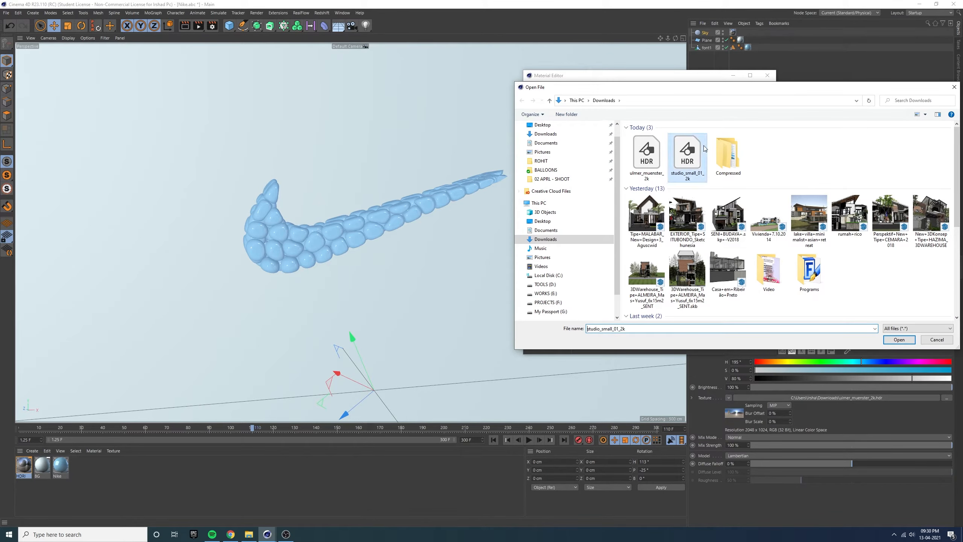
{"action": "double_click", "coordinate": [703, 149]}
{"action": "left_click", "coordinate": [537, 300]}
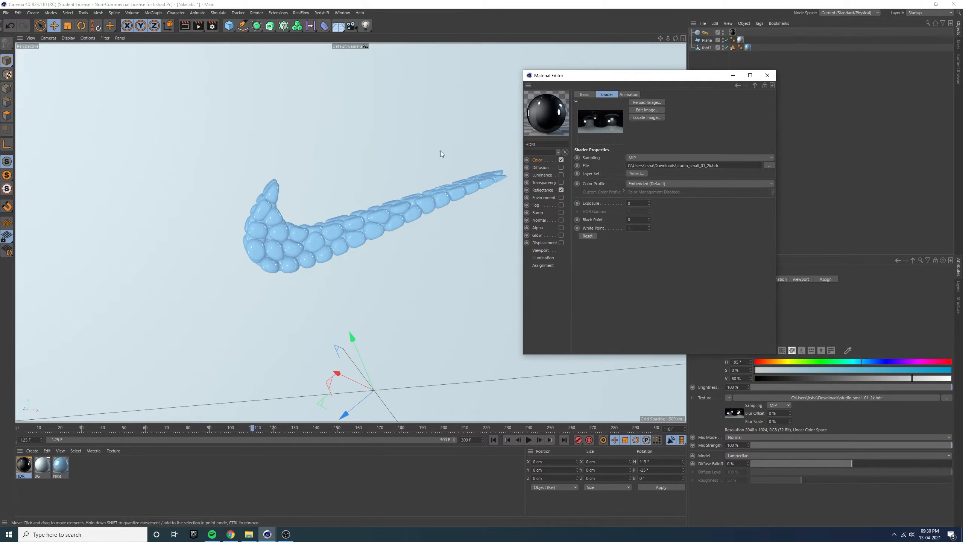
{"action": "left_click", "coordinate": [184, 27]}
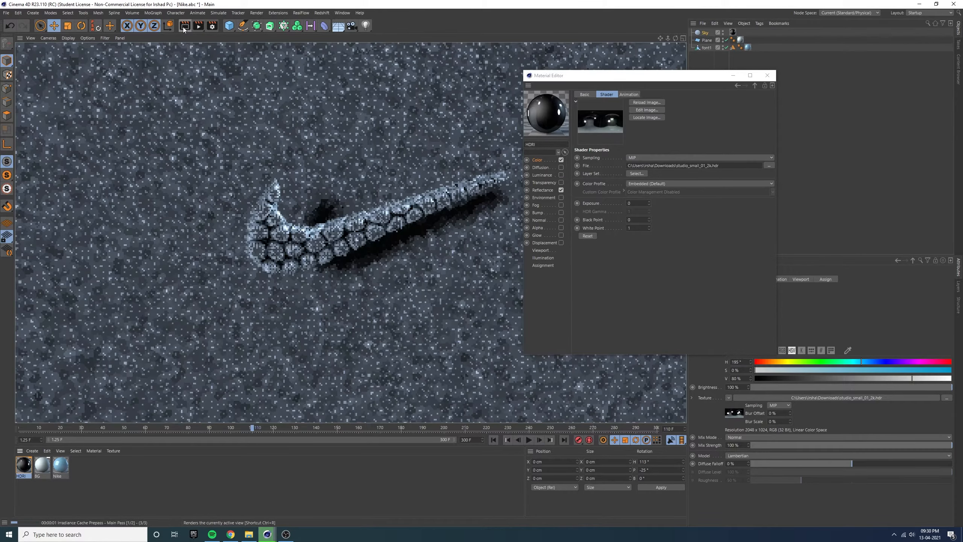
{"action": "left_click_drag", "start_coordinate": [676, 76], "coordinate": [723, 79]}
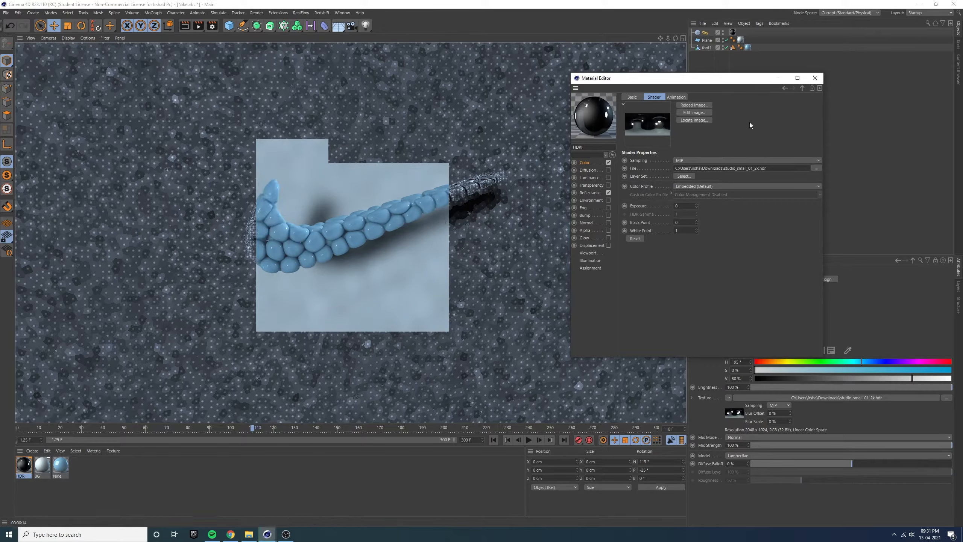
{"action": "left_click", "coordinate": [449, 209]}
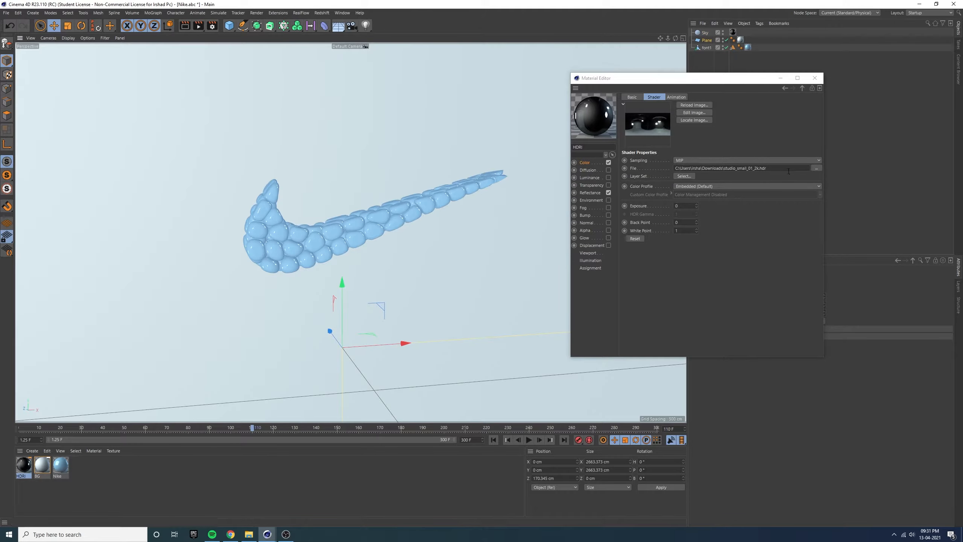
Step: Load the black-and-white studio image from the HDRI Studio folder into the HDRI material without copying it, render the view, and close the editor
{"action": "left_click", "coordinate": [816, 169]}
{"action": "left_click", "coordinate": [607, 146]}
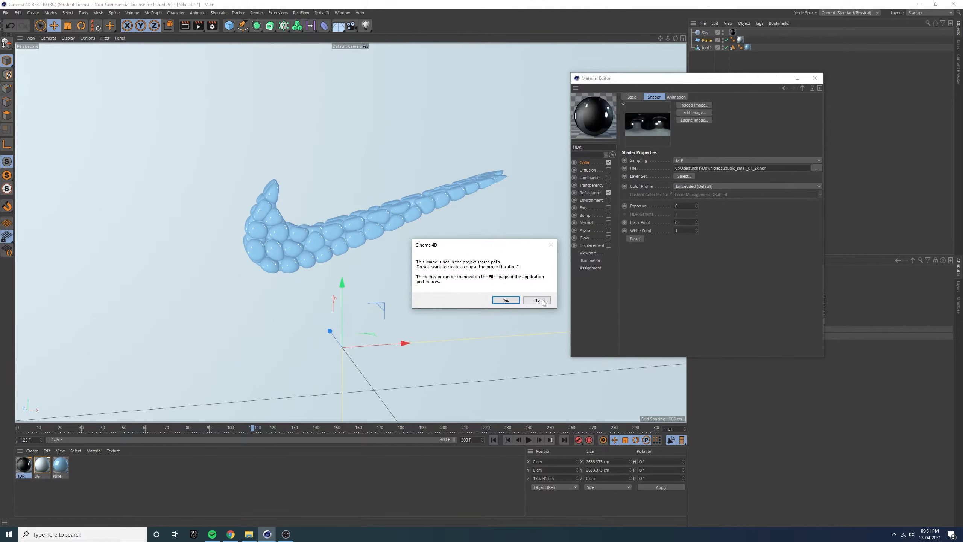
{"action": "left_click", "coordinate": [544, 301]}
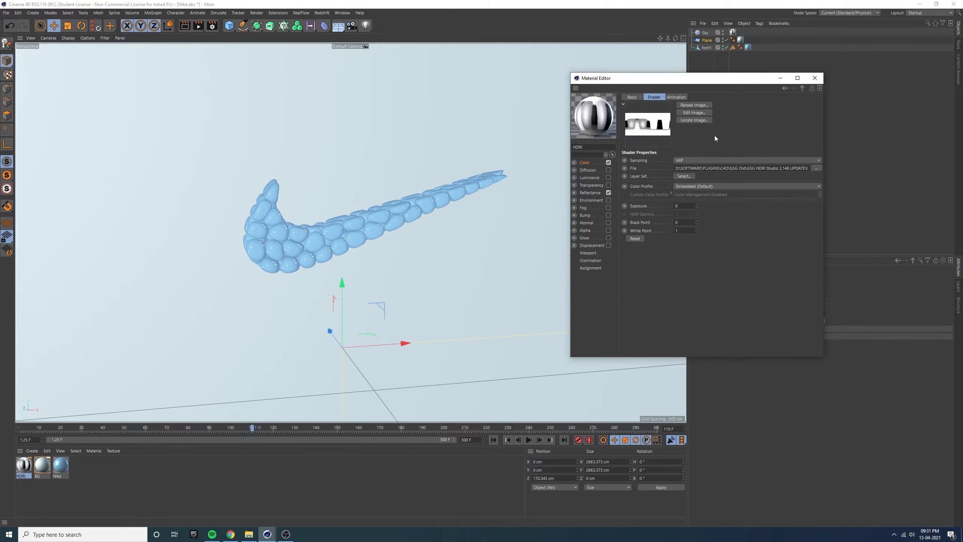
{"action": "left_click", "coordinate": [584, 163]}
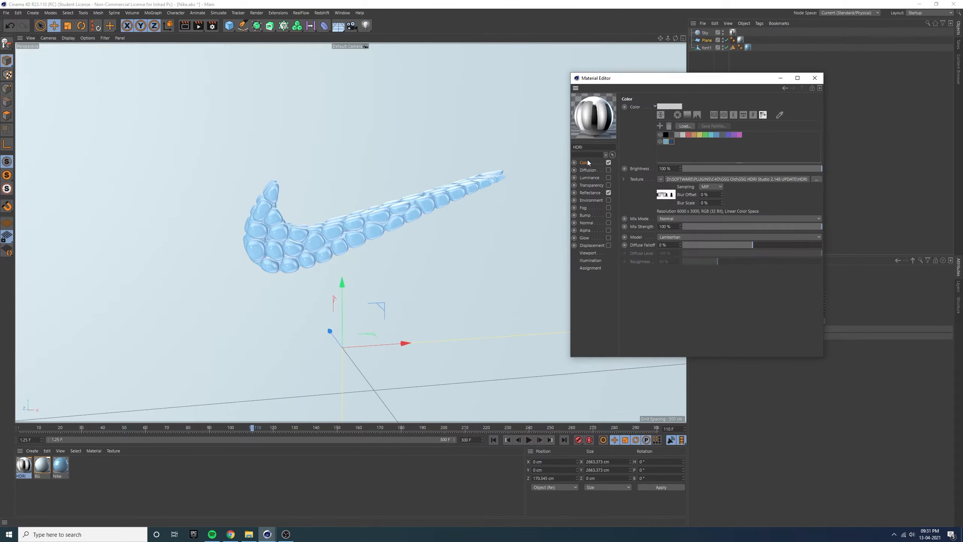
{"action": "left_click", "coordinate": [184, 27]}
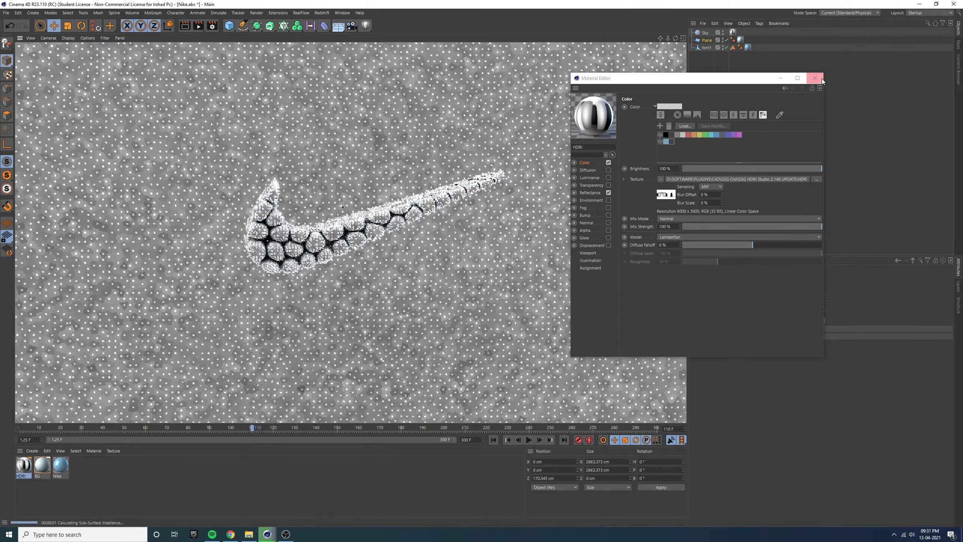
{"action": "left_click", "coordinate": [815, 79]}
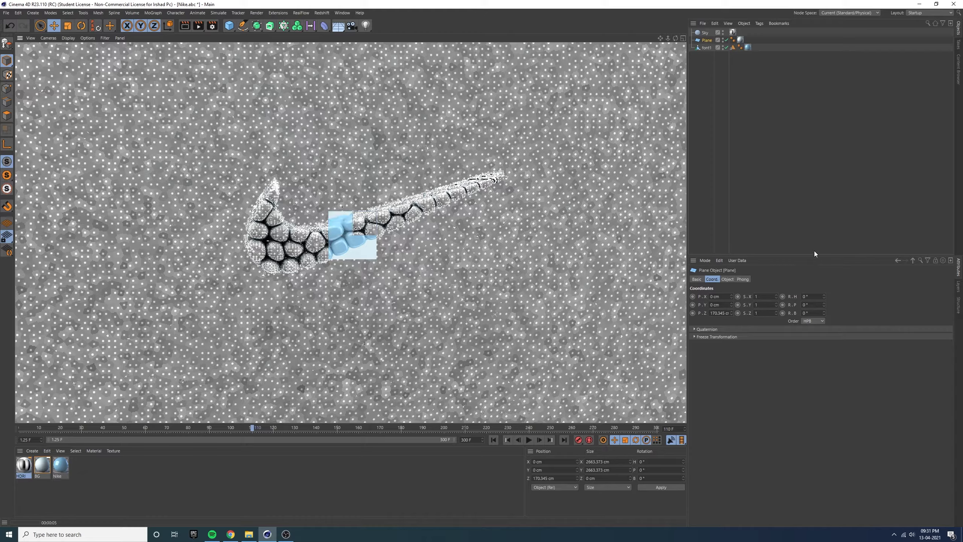
Step: Reset the Sky object's heading and pitch rotation to 0°
{"action": "left_click", "coordinate": [705, 34]}
{"action": "right_click", "coordinate": [824, 297]}
{"action": "right_click", "coordinate": [823, 305]}
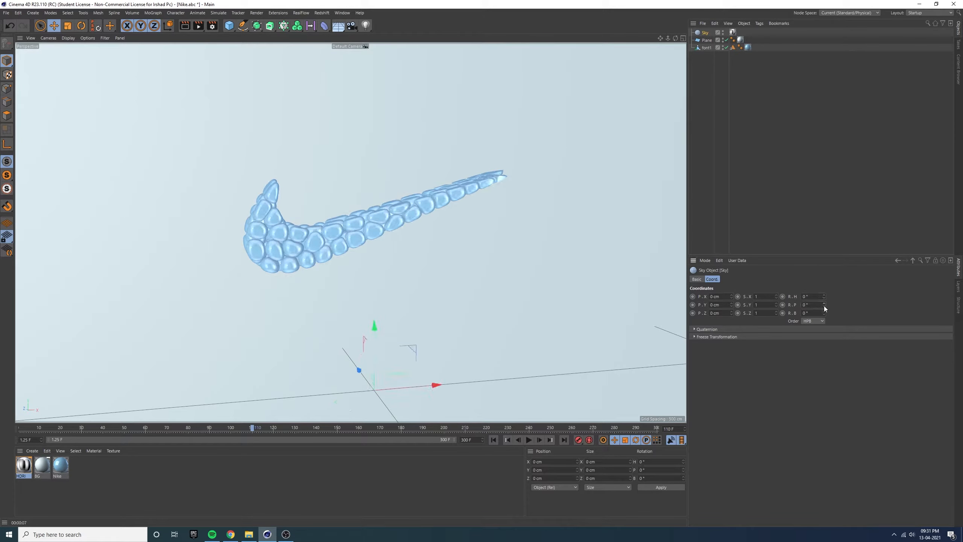
Step: Render the view, set the HDRI texture's exposure to -0.5, render again, and close the material editor
{"action": "left_click", "coordinate": [185, 27]}
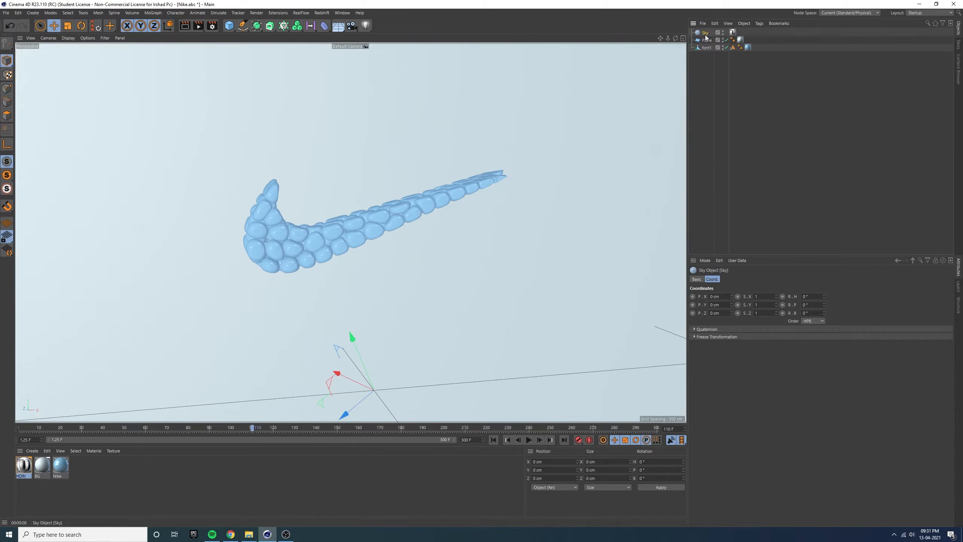
{"action": "double_click", "coordinate": [23, 465]}
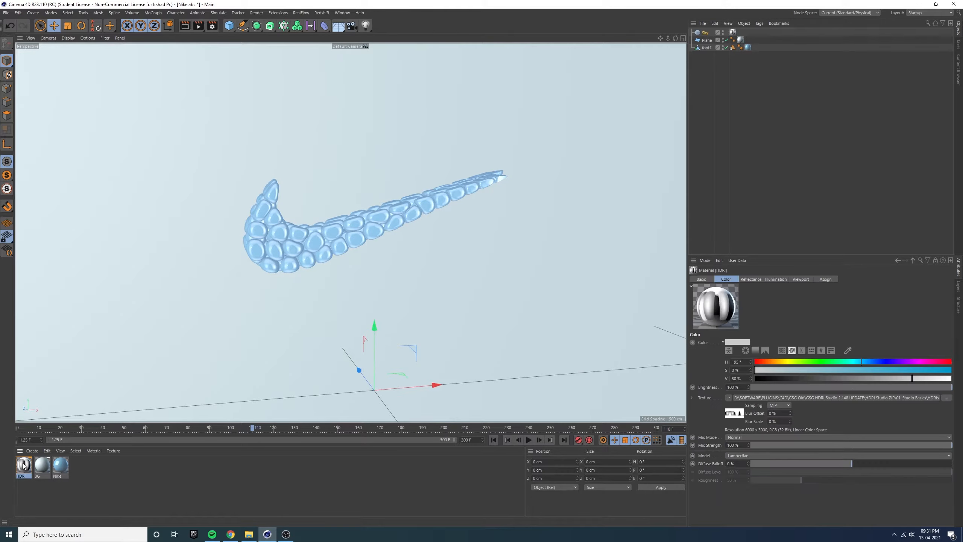
{"action": "left_click_drag", "start_coordinate": [248, 50], "coordinate": [702, 54]}
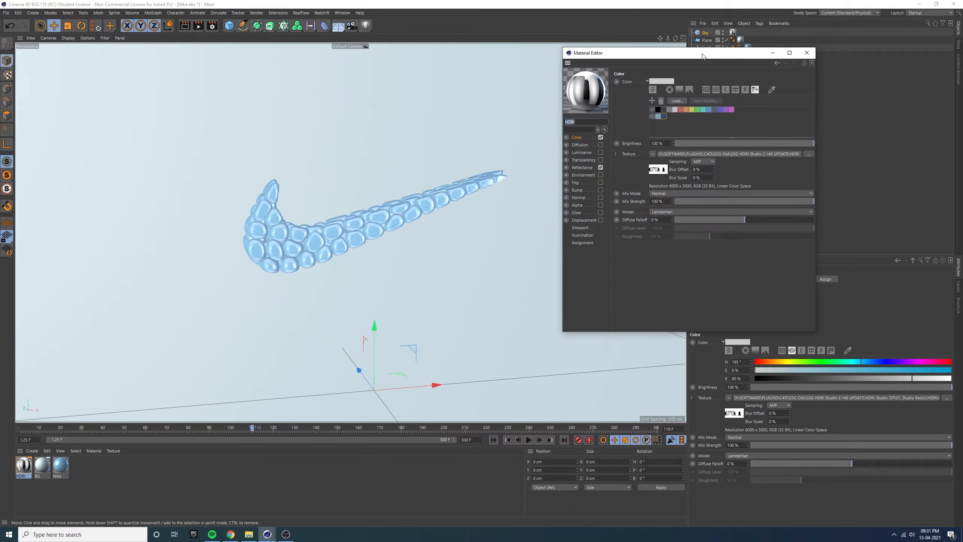
{"action": "left_click", "coordinate": [699, 153]}
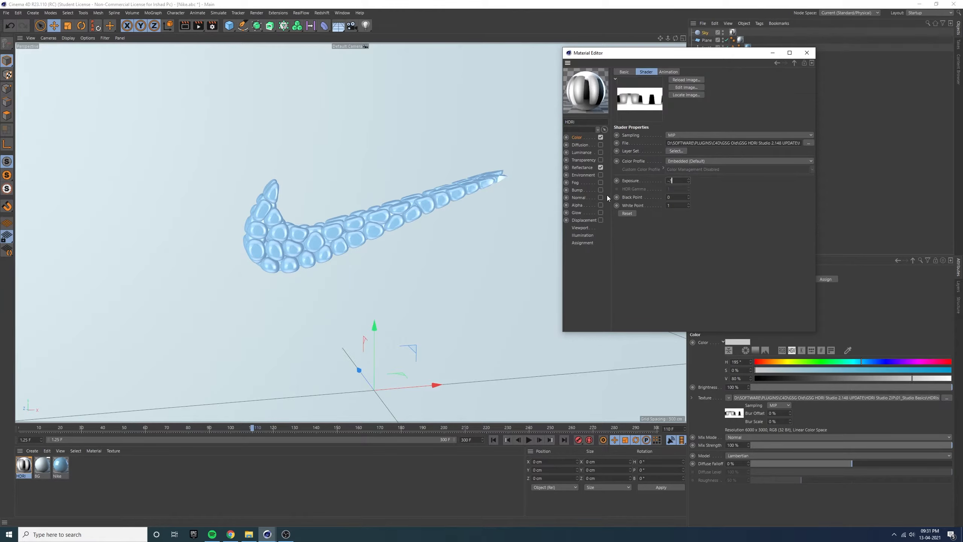
{"action": "left_click", "coordinate": [185, 26]}
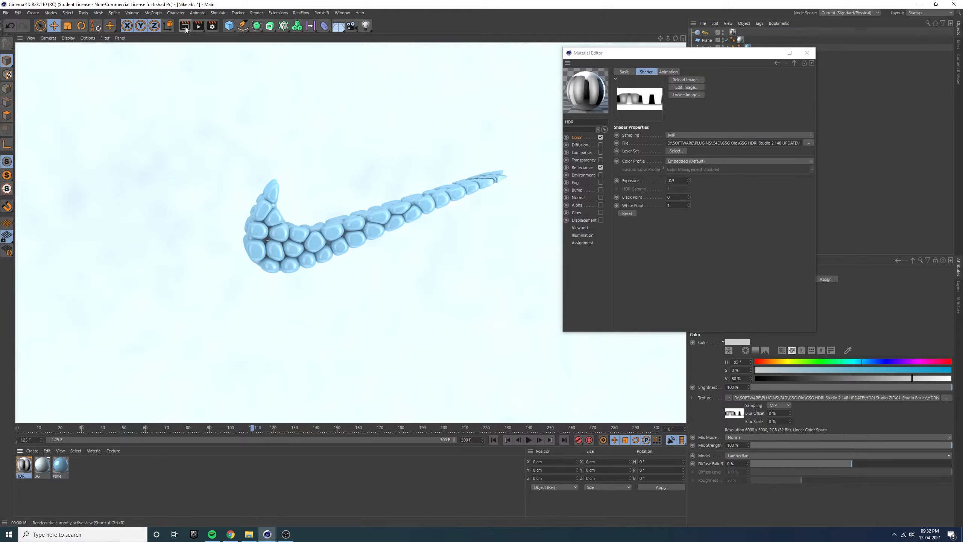
{"action": "left_click", "coordinate": [806, 53]}
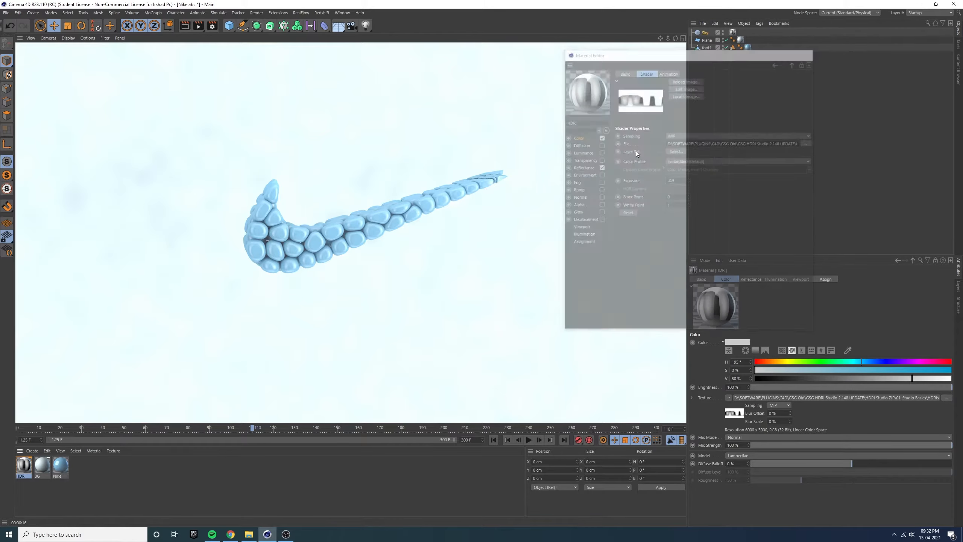
Step: Set the BG material's color to 11% saturation and 94% value, and close its editor
{"action": "left_click", "coordinate": [40, 466]}
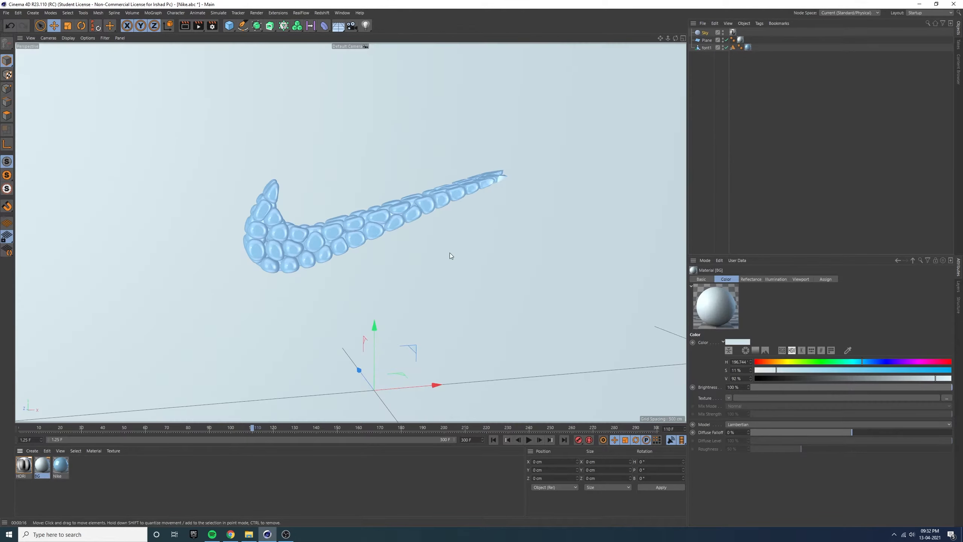
{"action": "double_click", "coordinate": [42, 466]}
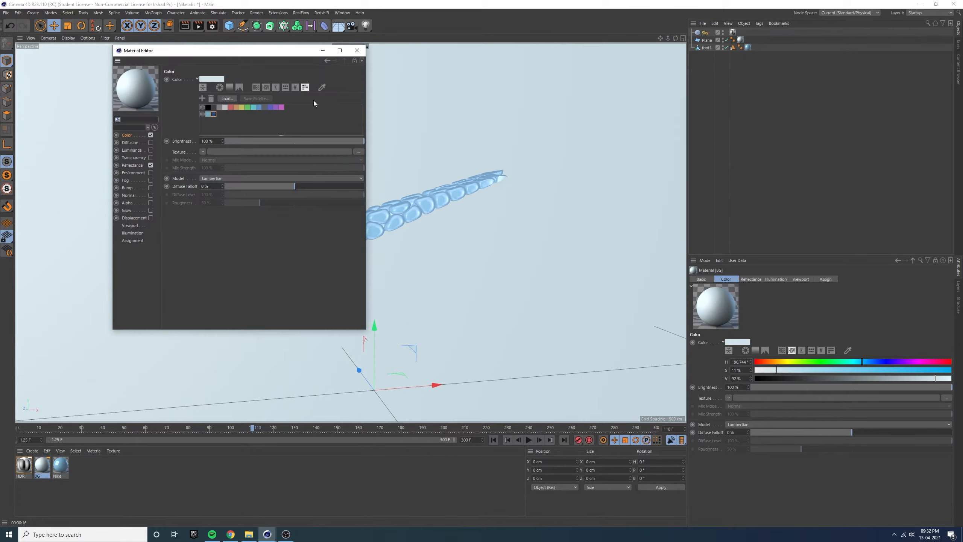
{"action": "left_click_drag", "start_coordinate": [281, 53], "coordinate": [754, 70]}
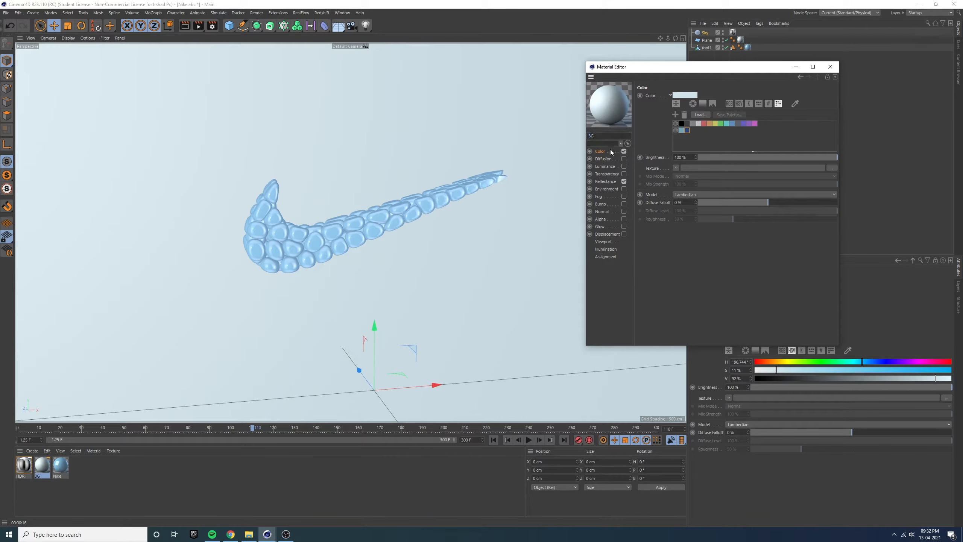
{"action": "left_click", "coordinate": [739, 105]}
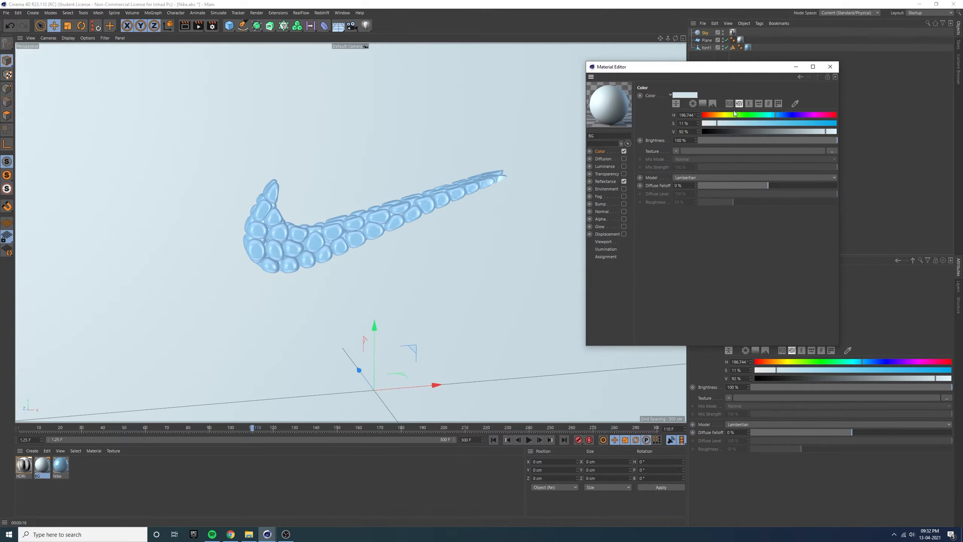
{"action": "left_click_drag", "start_coordinate": [716, 123], "coordinate": [714, 124]}
{"action": "left_click", "coordinate": [831, 133]}
{"action": "left_click", "coordinate": [716, 123]}
{"action": "left_click", "coordinate": [826, 71]}
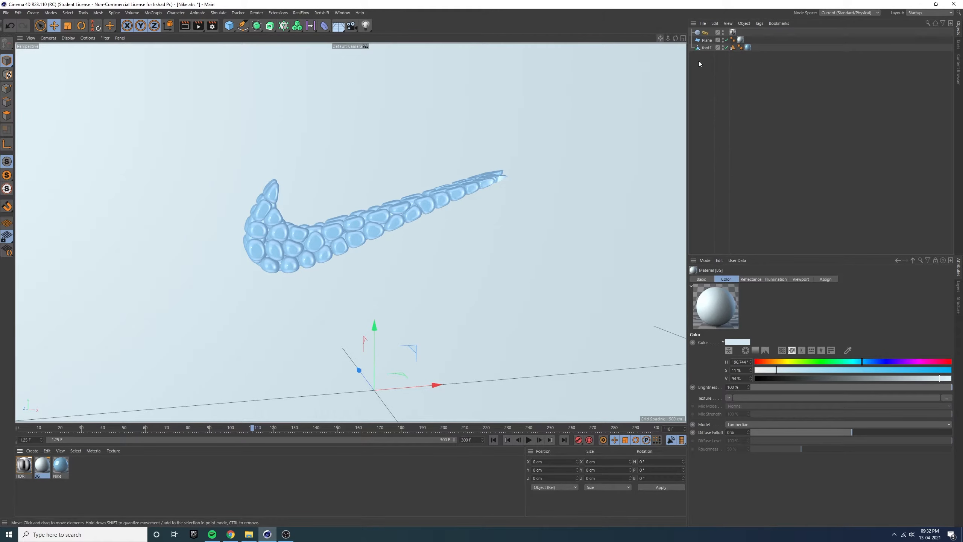
Step: Rotate the Sky object to heading -115°, pitch 53° and bank -130°, and test the lighting with a view render
{"action": "left_click", "coordinate": [704, 33]}
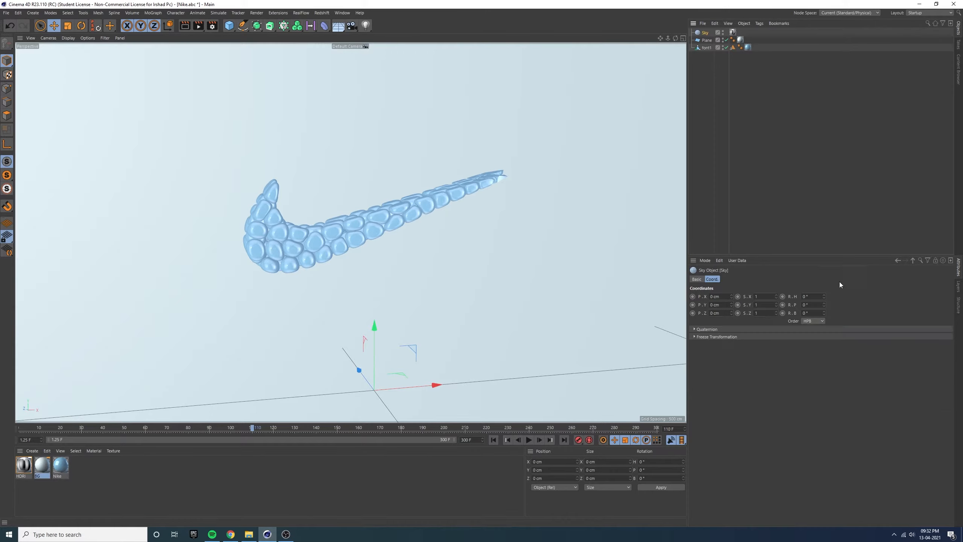
{"action": "left_click_drag", "start_coordinate": [824, 296], "coordinate": [824, 373]}
{"action": "left_click_drag", "start_coordinate": [824, 305], "coordinate": [824, 362]}
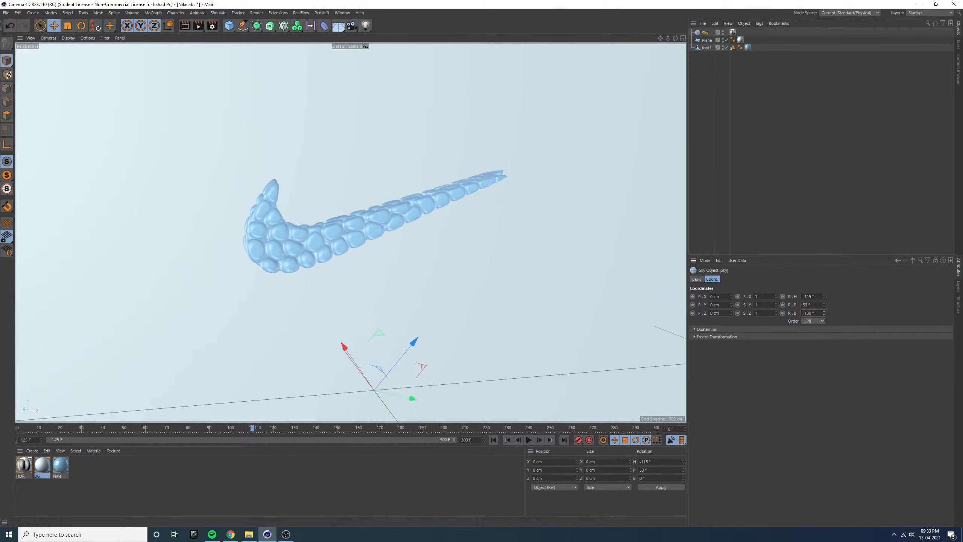
{"action": "left_click", "coordinate": [184, 26]}
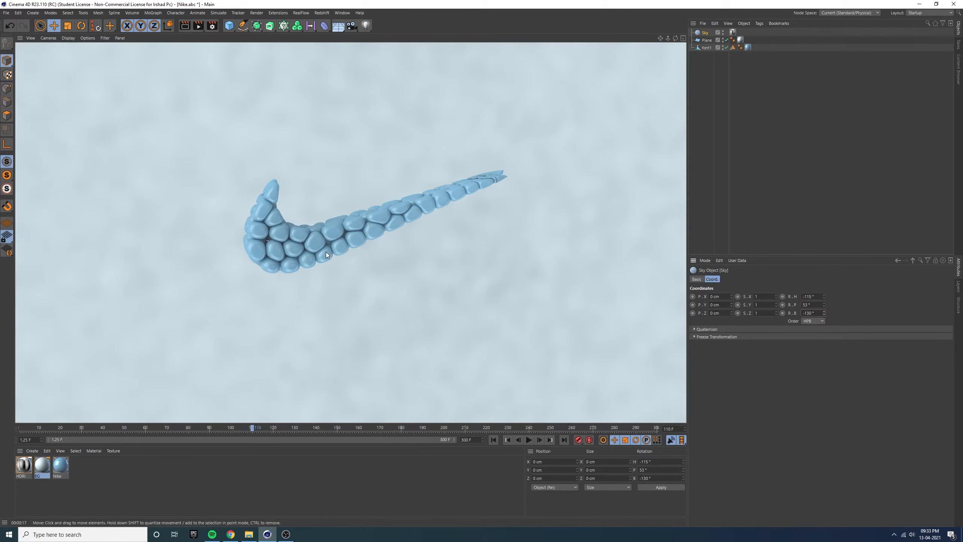
{"action": "left_click", "coordinate": [326, 252]}
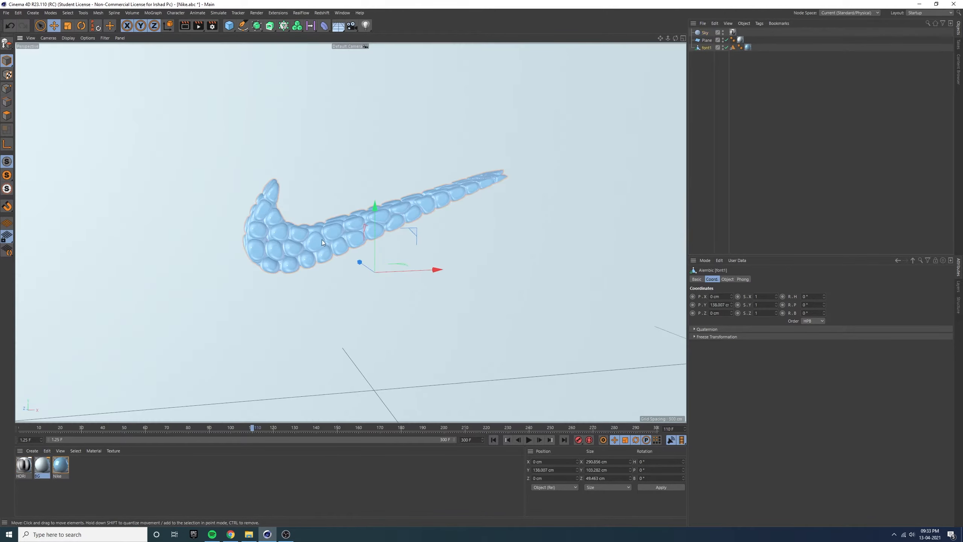
Step: Switch the Global Illumination preset to Exterior - HDR Image, close the render settings, and render the view
{"action": "left_click", "coordinate": [212, 26]}
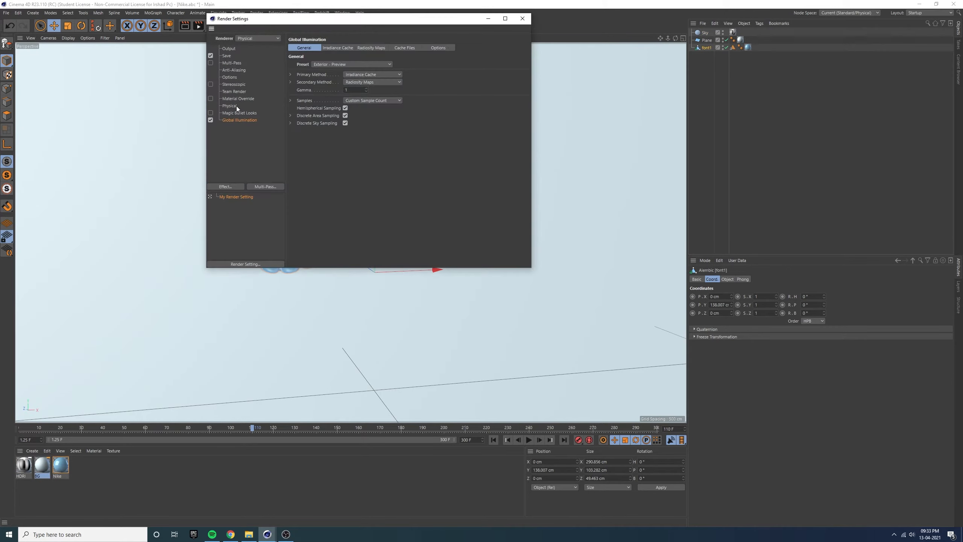
{"action": "left_click", "coordinate": [322, 64]}
{"action": "left_click", "coordinate": [328, 158]}
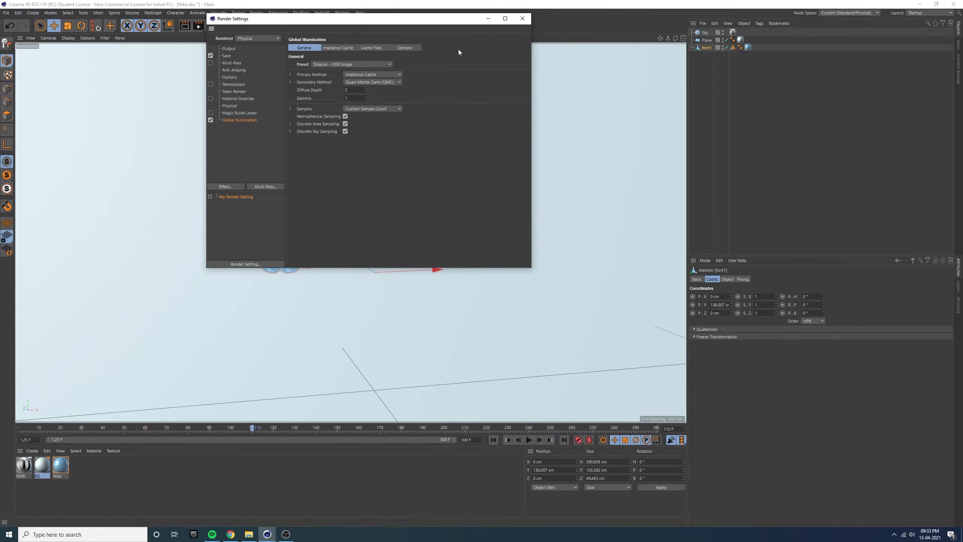
{"action": "left_click", "coordinate": [522, 18]}
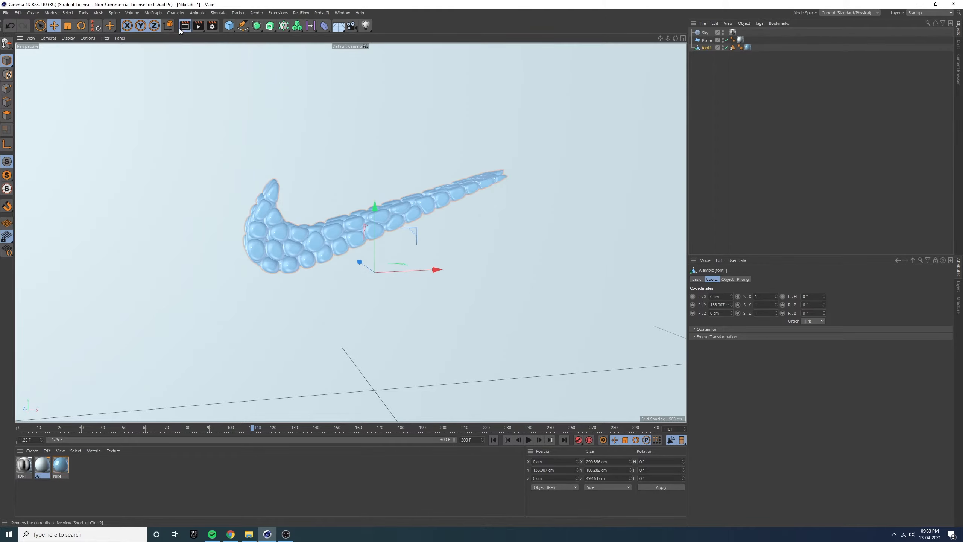
{"action": "left_click", "coordinate": [179, 28]}
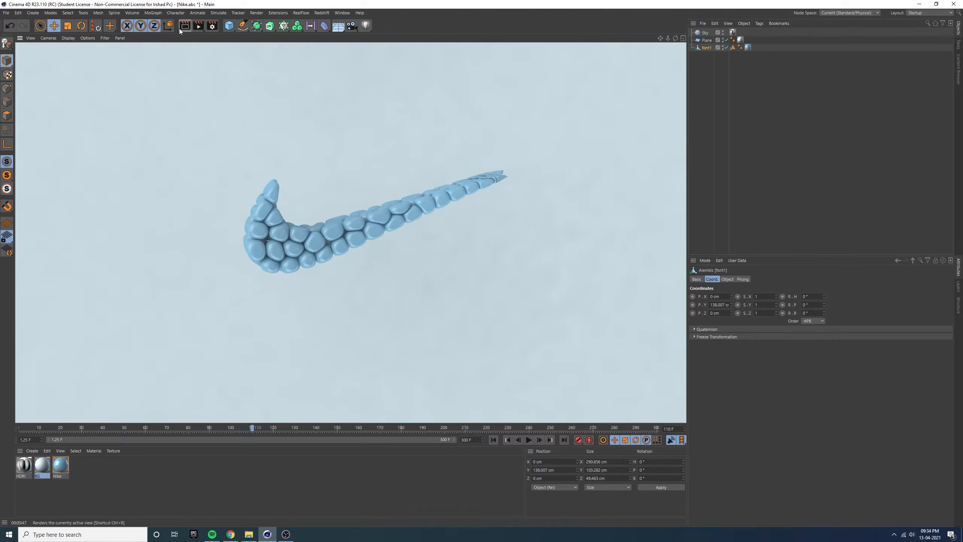
{"action": "left_click", "coordinate": [773, 170]}
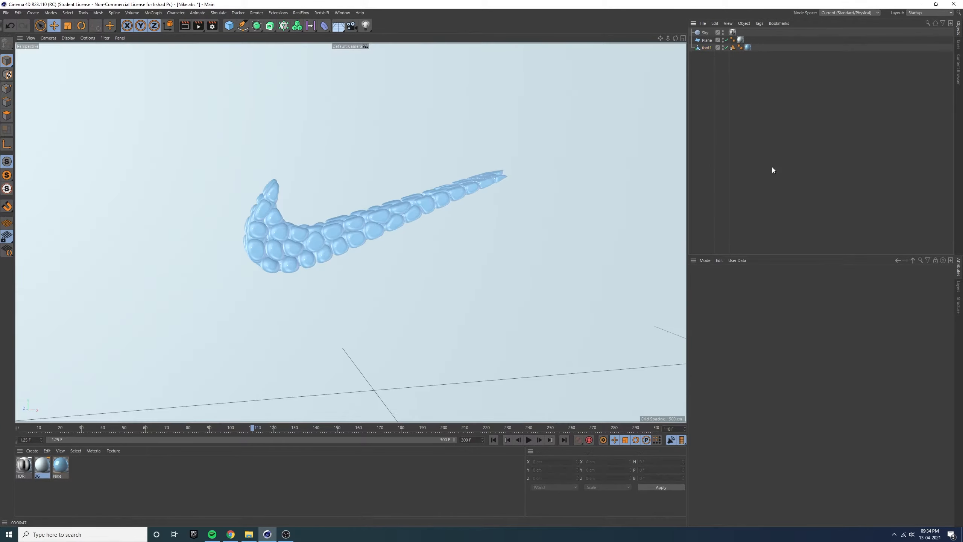
Step: Save the project as Nike physics v2 in the PROJECT FILES folder
{"action": "key", "text": "ctrl+s"}
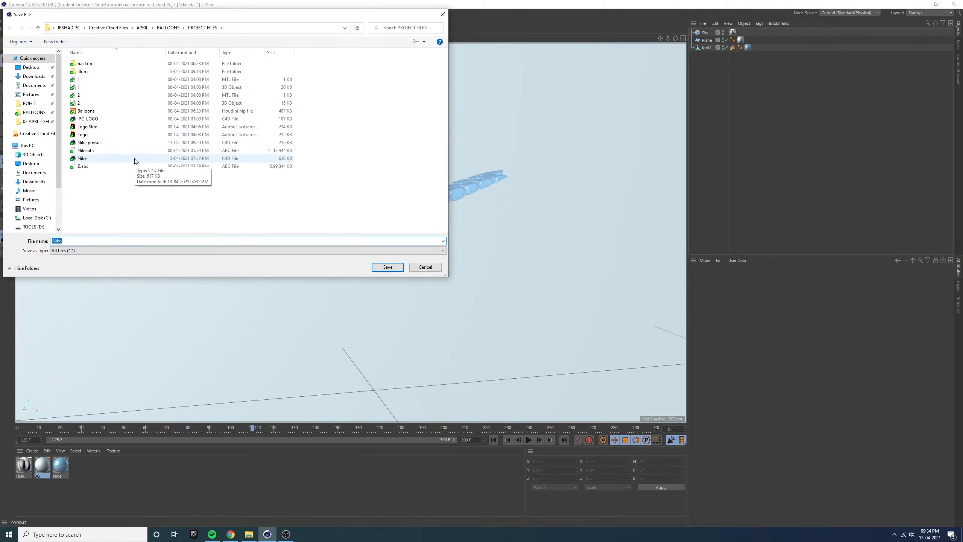
{"action": "type", "text": "Nike"}
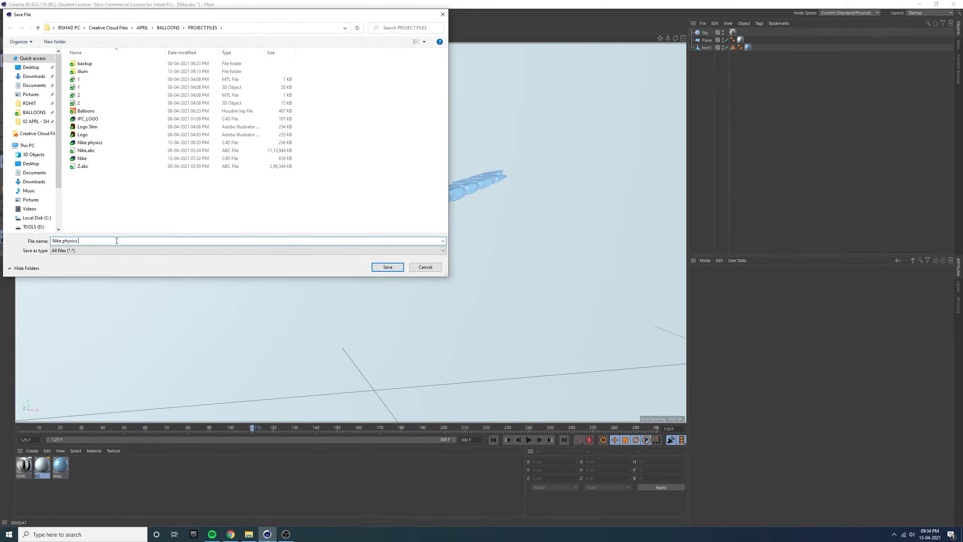
{"action": "type", "text": "v2"}
{"action": "key", "text": "Return"}
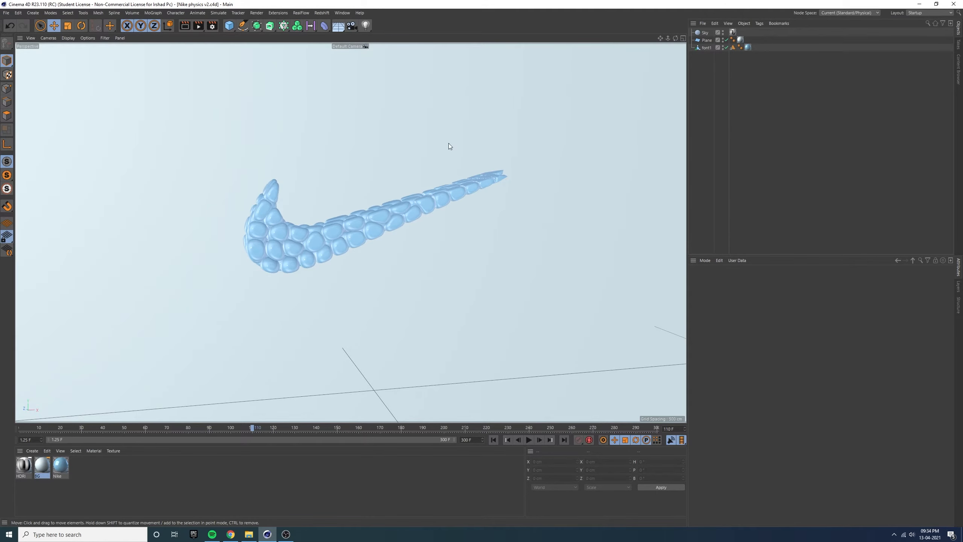
Step: Load ulmer_muenster_2k.hdr from Downloads into the HDRI material with a copy in the project, close the editor, and start a view render
{"action": "double_click", "coordinate": [29, 467]}
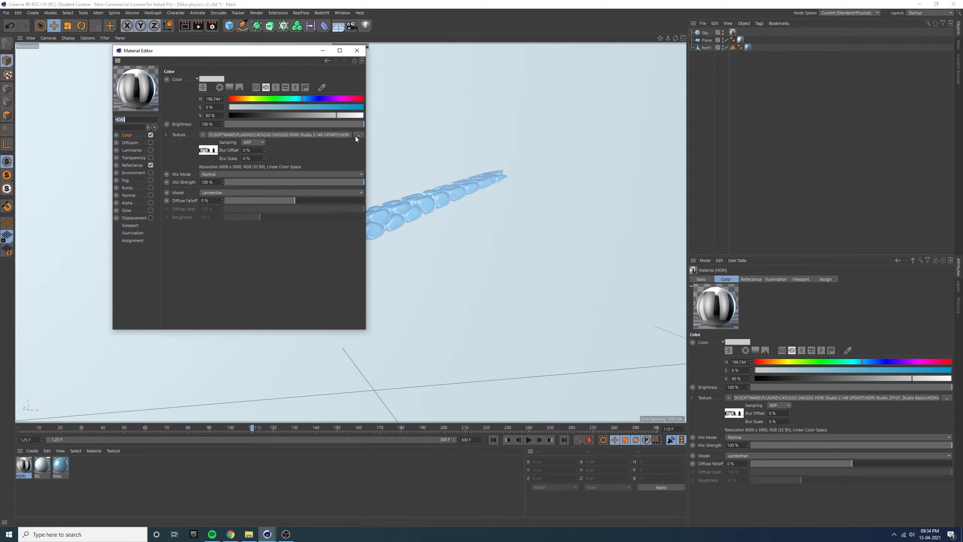
{"action": "left_click_drag", "start_coordinate": [290, 51], "coordinate": [481, 66]}
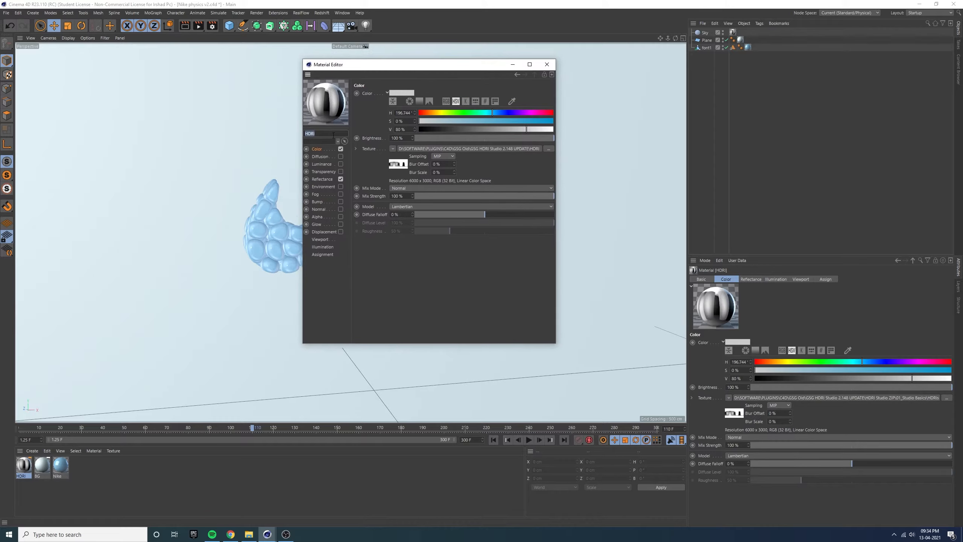
{"action": "left_click", "coordinate": [461, 149]}
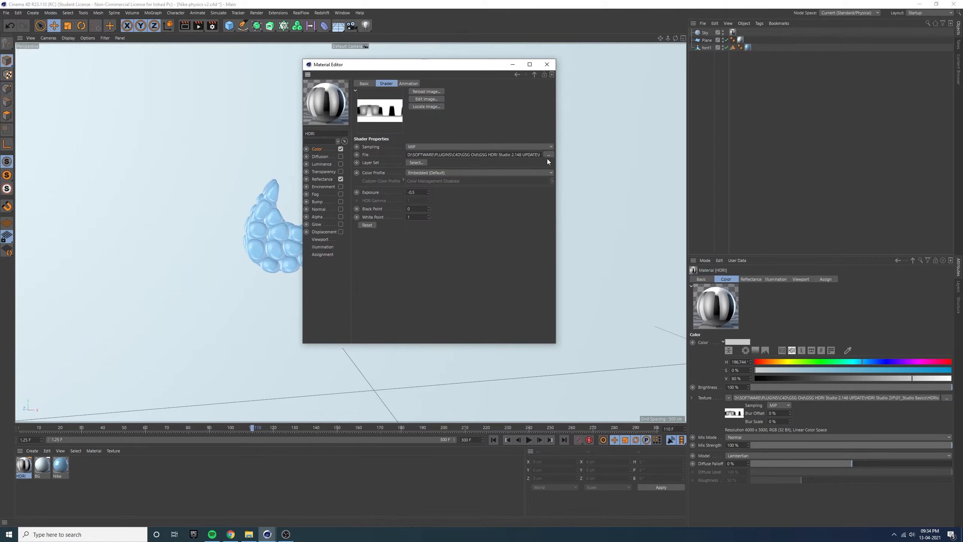
{"action": "left_click", "coordinate": [548, 154]}
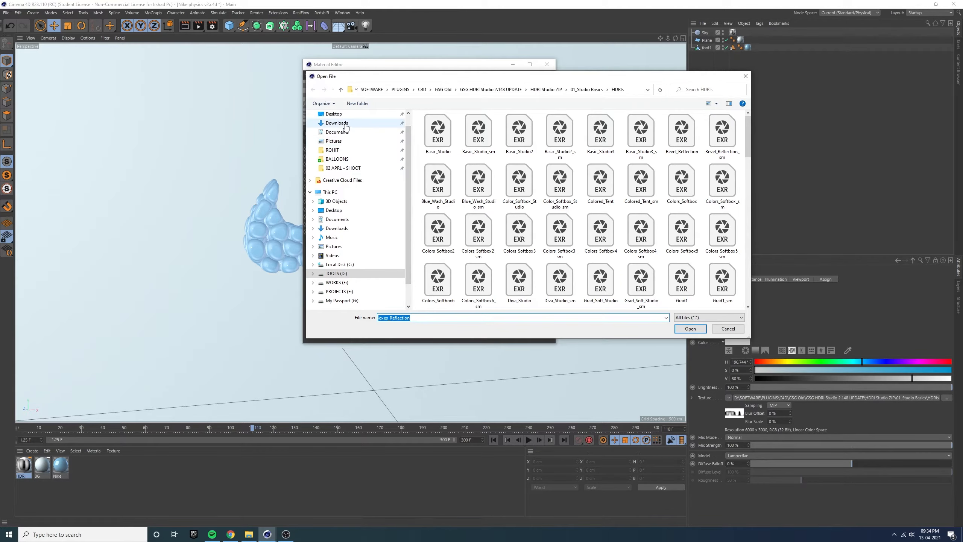
{"action": "left_click", "coordinate": [344, 124]}
{"action": "double_click", "coordinate": [429, 144]}
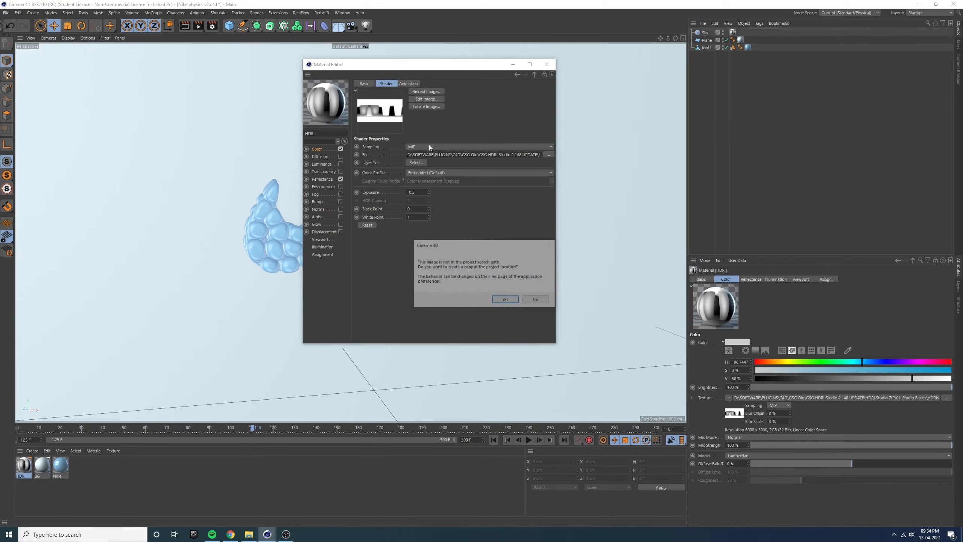
{"action": "left_click", "coordinate": [506, 300]}
{"action": "left_click", "coordinate": [547, 64]}
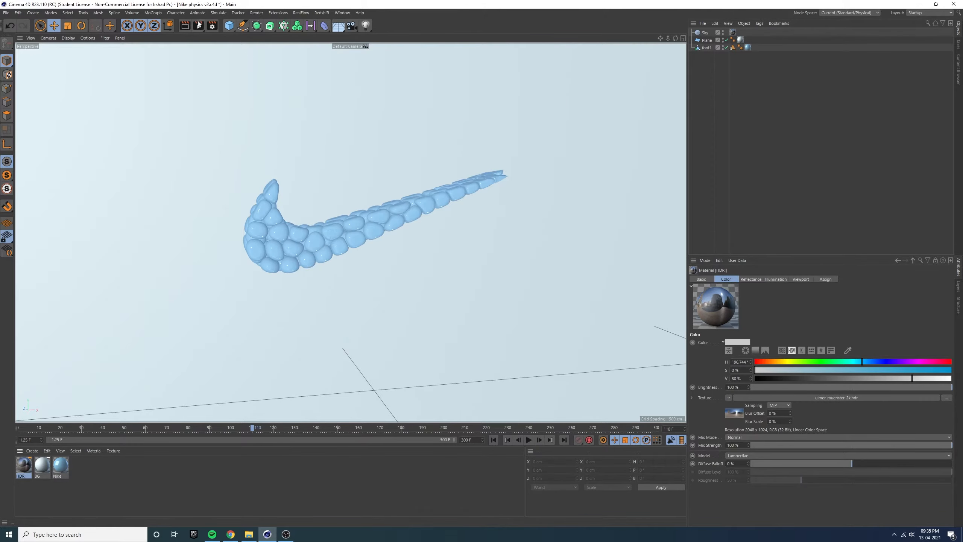
{"action": "left_click", "coordinate": [189, 26]}
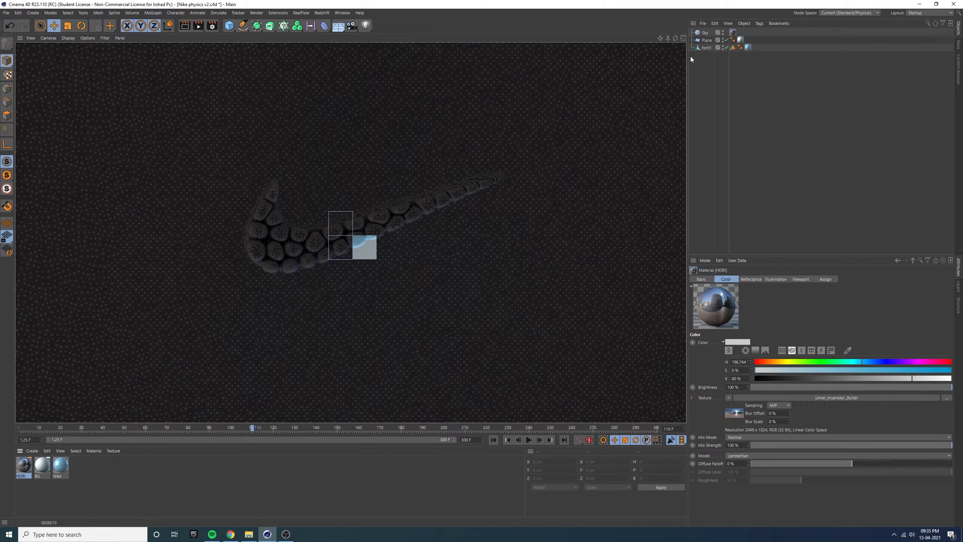
Step: Reset the Sky object's heading, pitch and bank rotation to 0°
{"action": "left_click", "coordinate": [706, 33]}
{"action": "right_click", "coordinate": [823, 297]}
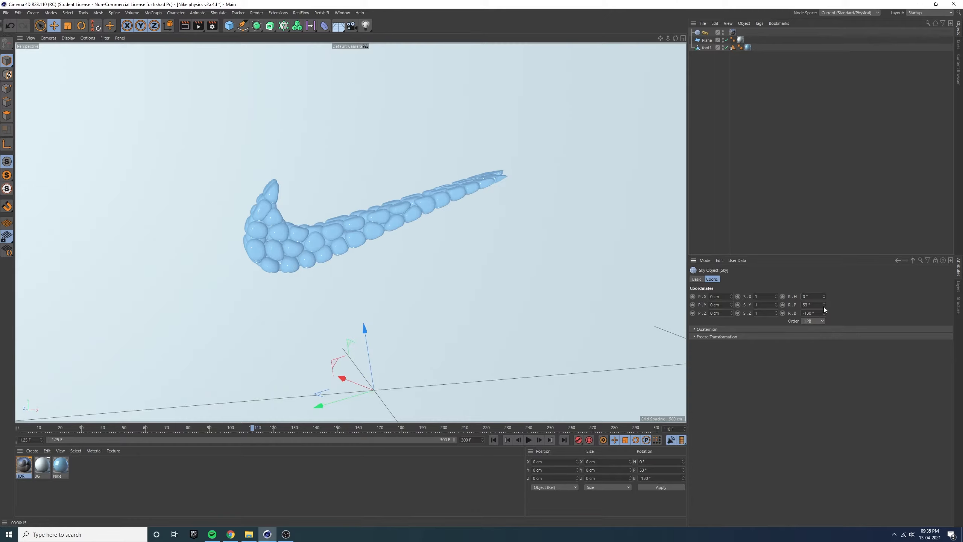
{"action": "right_click", "coordinate": [824, 305]}
{"action": "right_click", "coordinate": [825, 314]}
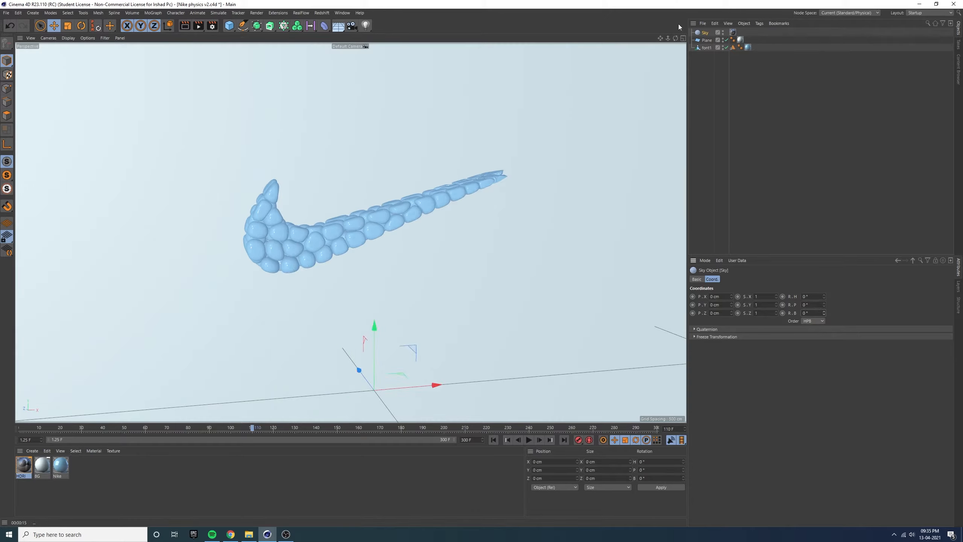
Step: Set the HDRI texture's exposure to 0, close the material editor, and render the view
{"action": "double_click", "coordinate": [21, 463]}
{"action": "left_click", "coordinate": [265, 147]}
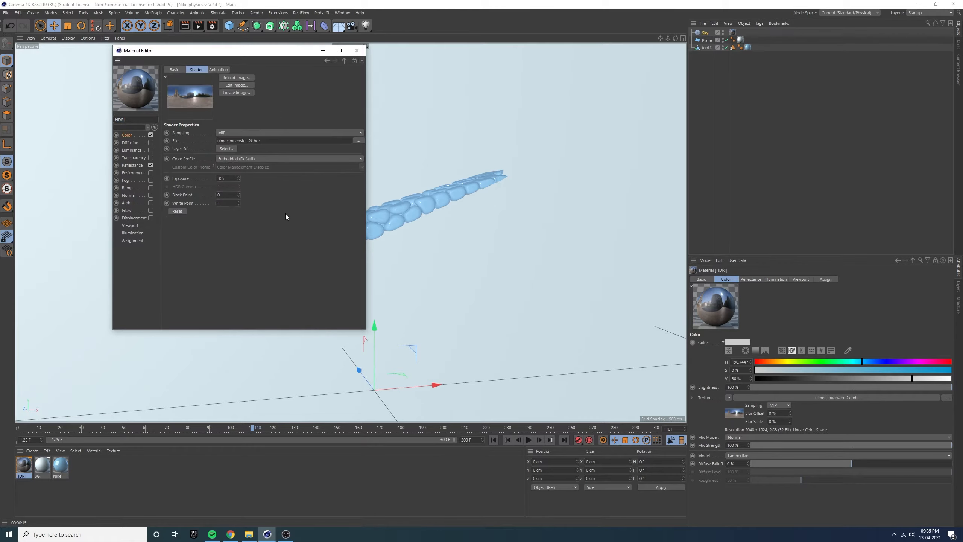
{"action": "left_click", "coordinate": [227, 178]}
{"action": "type", "text": "0"}
{"action": "key", "text": "Return"}
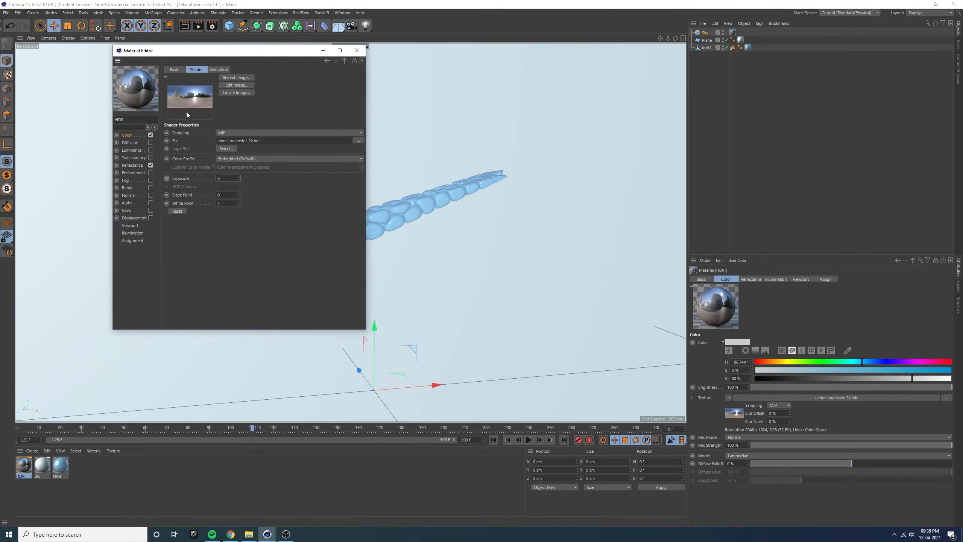
{"action": "left_click", "coordinate": [356, 50]}
{"action": "left_click", "coordinate": [185, 26]}
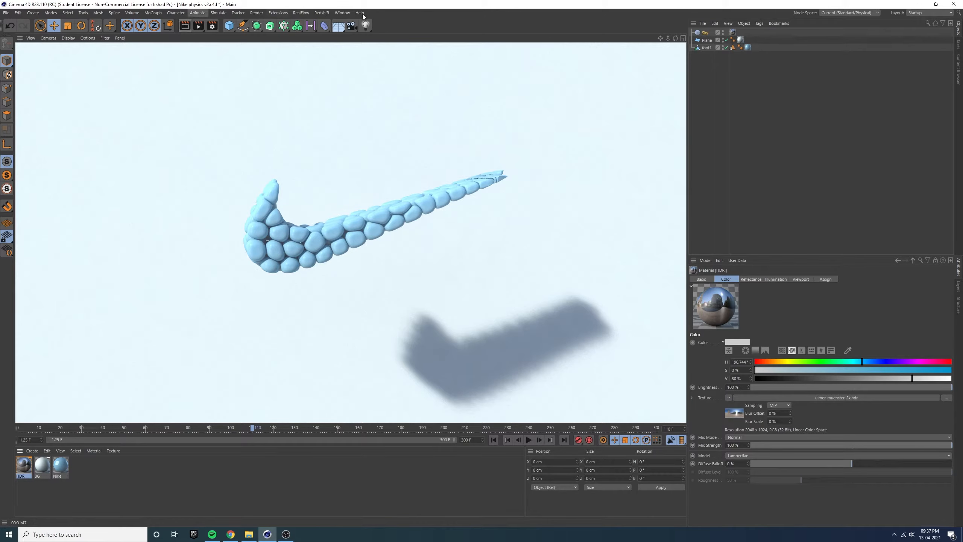
Step: Stop the running view render and add a camera to the scene from the current view
{"action": "left_click", "coordinate": [437, 202]}
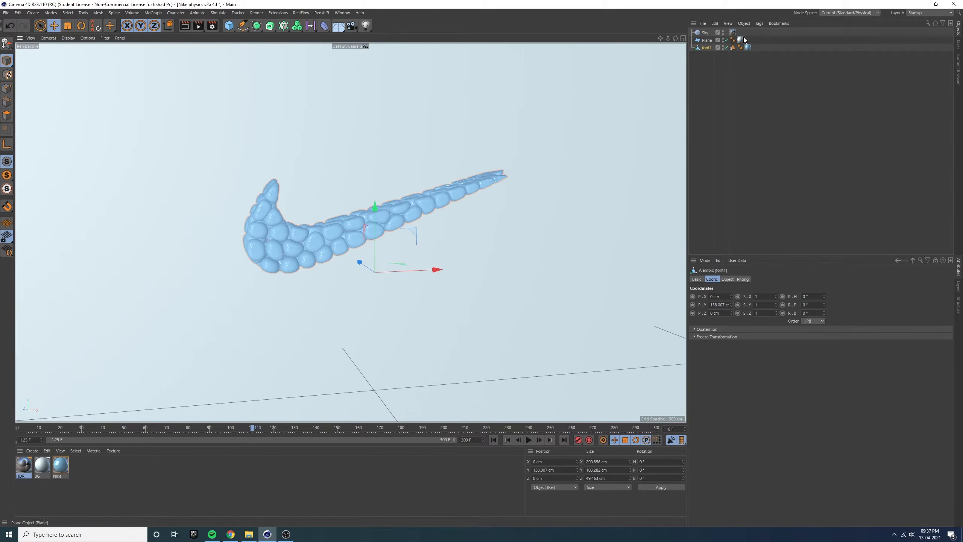
{"action": "left_click", "coordinate": [352, 26]}
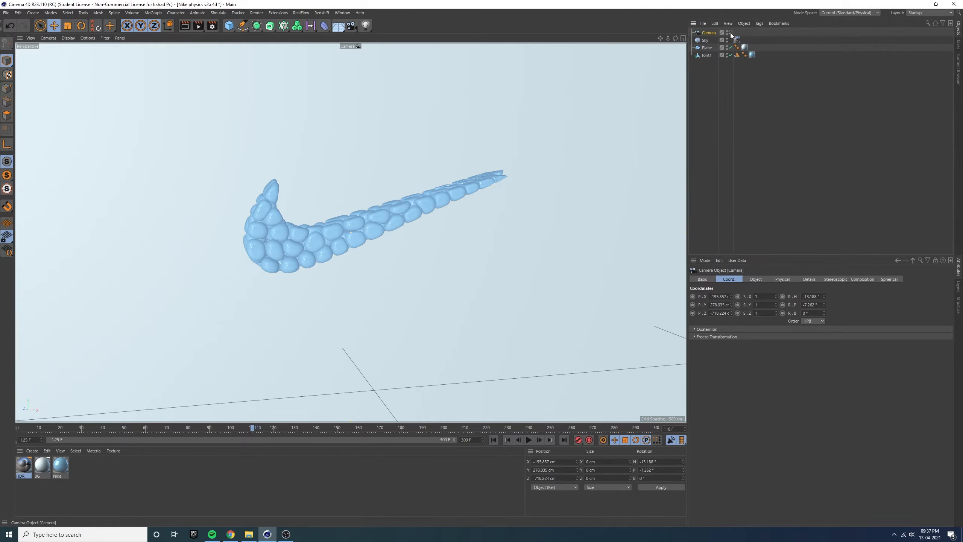
{"action": "mouse_move", "coordinate": [326, 255]}
{"action": "left_mouse_down", "text": "alt"}
{"action": "mouse_move", "coordinate": [332, 245]}
{"action": "mouse_move", "coordinate": [310, 231]}
{"action": "mouse_move", "coordinate": [320, 221]}
{"action": "mouse_move", "coordinate": [286, 261]}
{"action": "mouse_move", "coordinate": [316, 251]}
{"action": "mouse_move", "coordinate": [314, 236]}
{"action": "mouse_move", "coordinate": [311, 252]}
{"action": "mouse_move", "coordinate": [323, 256]}
{"action": "mouse_move", "coordinate": [286, 244]}
{"action": "mouse_move", "coordinate": [306, 224]}
{"action": "mouse_move", "coordinate": [318, 238]}
{"action": "mouse_move", "coordinate": [335, 235]}
{"action": "mouse_move", "coordinate": [321, 240]}
{"action": "left_mouse_up", "text": "alt"}
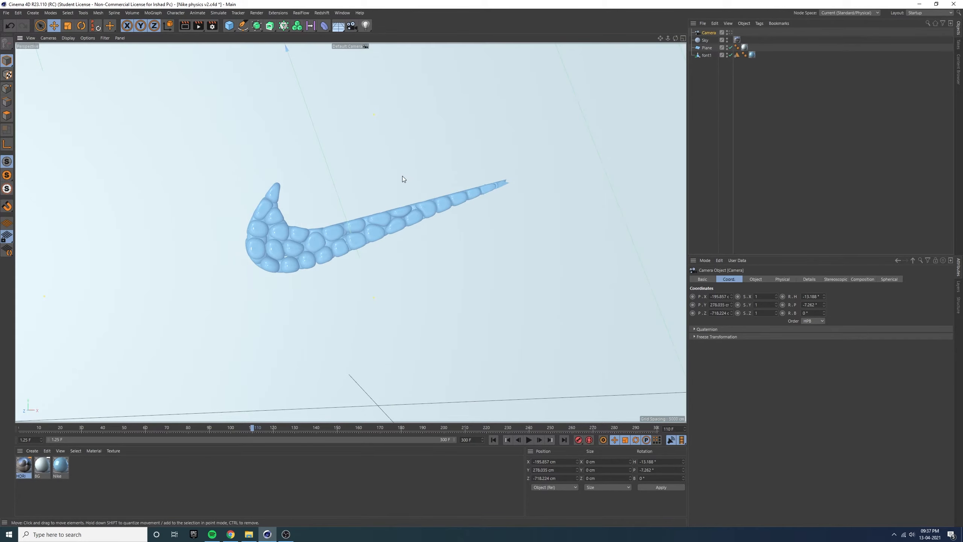
Step: Move the background plane farther behind the swoosh to about 455 cm on Z, and render the camera view
{"action": "scroll", "coordinate": [362, 218], "scroll_direction": "down", "scroll_amount": 5}
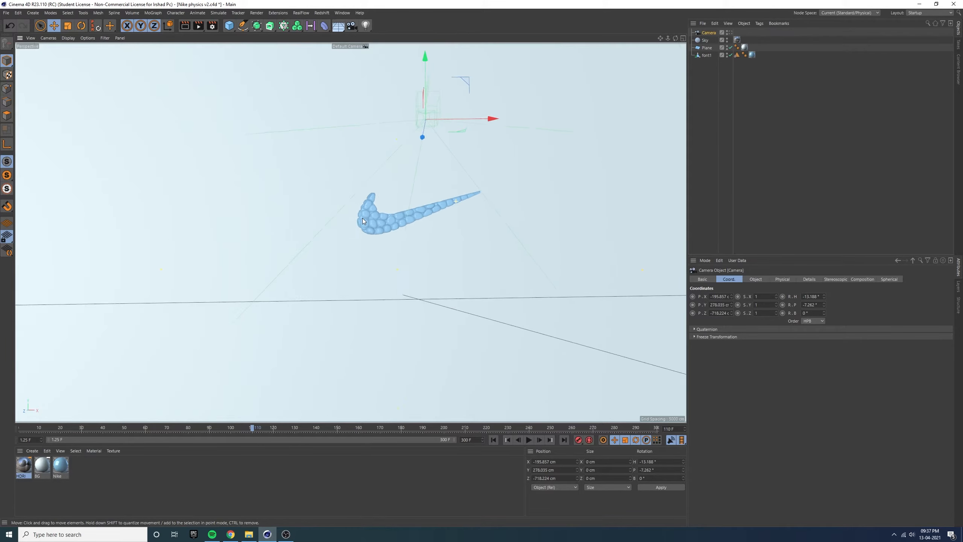
{"action": "left_click_drag", "start_coordinate": [363, 218], "coordinate": [492, 245], "text": "alt"}
{"action": "left_click", "coordinate": [223, 215]}
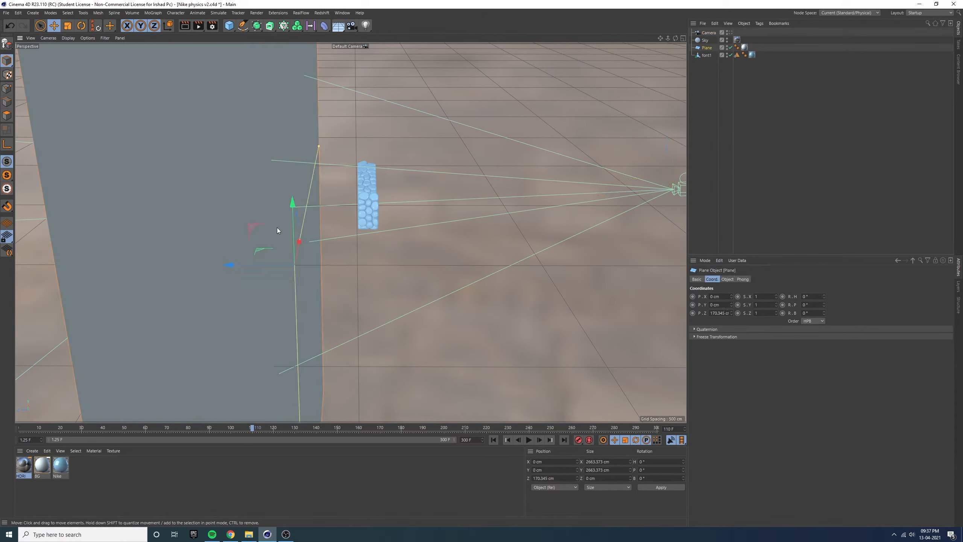
{"action": "middle_click", "coordinate": [276, 228]}
{"action": "middle_click", "coordinate": [220, 355]}
{"action": "scroll", "coordinate": [303, 290], "scroll_direction": "down", "scroll_amount": 10}
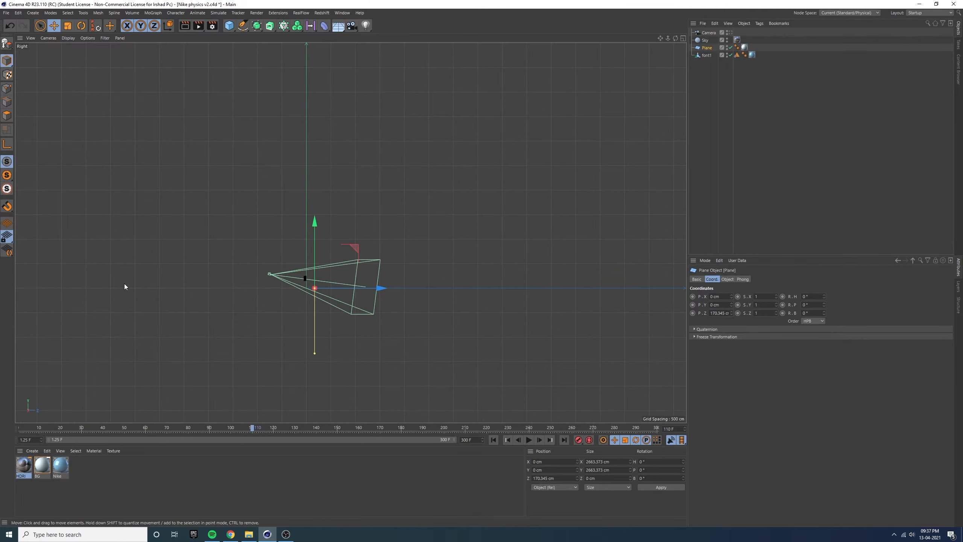
{"action": "scroll", "coordinate": [319, 295], "scroll_direction": "up", "scroll_amount": 8}
{"action": "middle_click_drag", "start_coordinate": [507, 271], "coordinate": [240, 260], "text": "alt"}
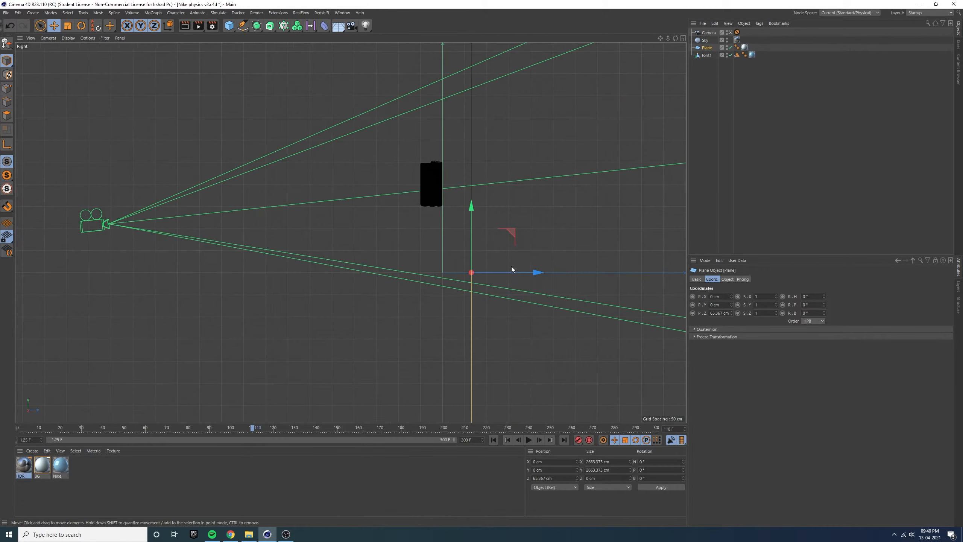
{"action": "left_click_drag", "start_coordinate": [512, 268], "coordinate": [682, 276]}
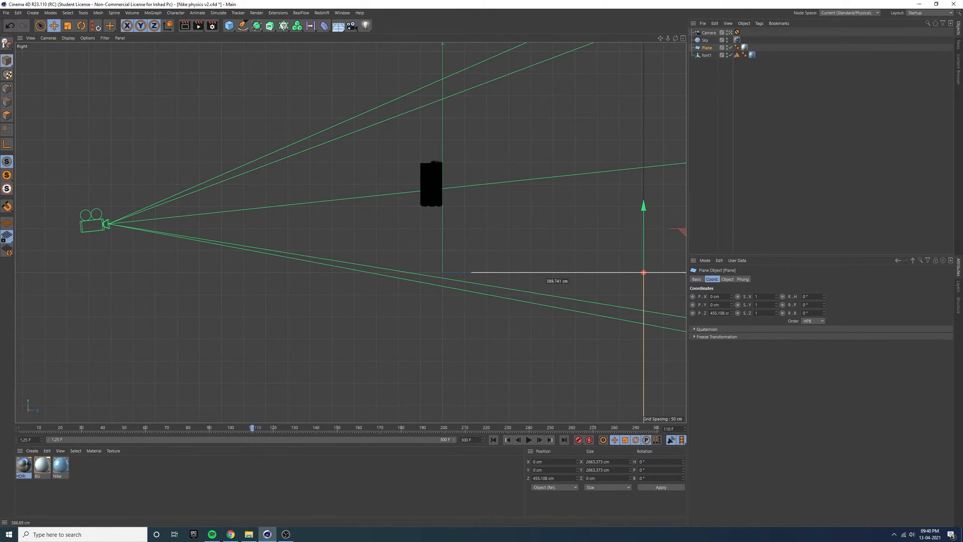
{"action": "middle_click", "coordinate": [324, 232]}
{"action": "middle_click", "coordinate": [271, 141]}
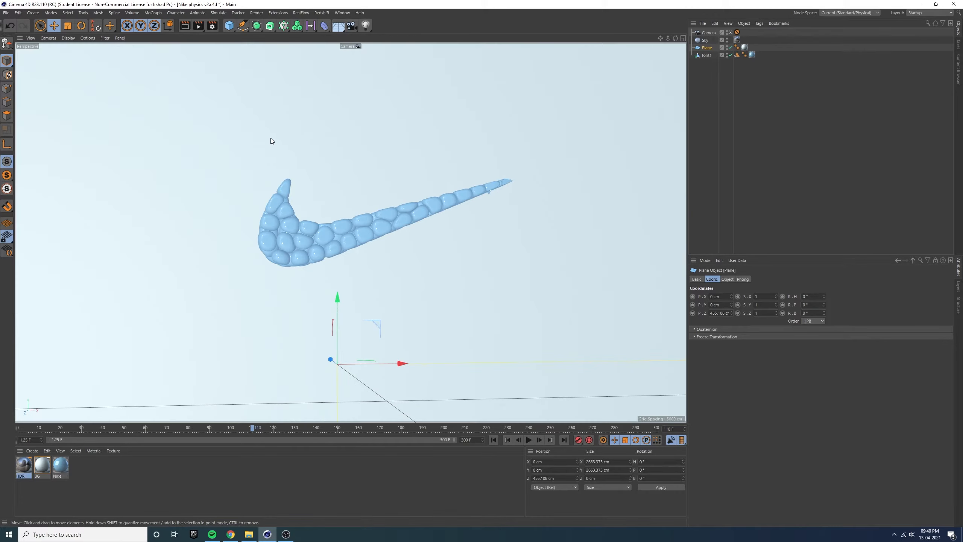
{"action": "left_click", "coordinate": [184, 26]}
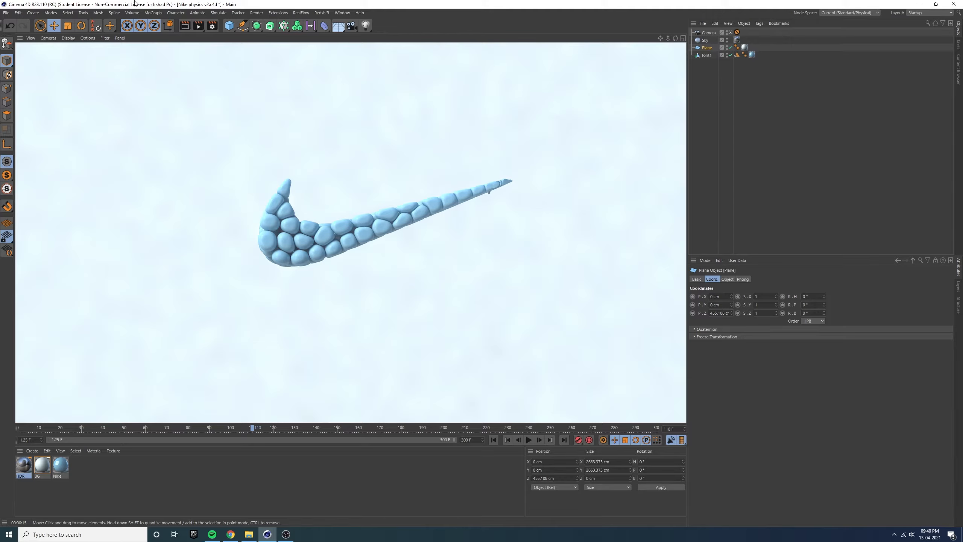
Step: Set the Global Illumination preset to Exterior - HDR Image and render the view again
{"action": "left_click", "coordinate": [212, 26]}
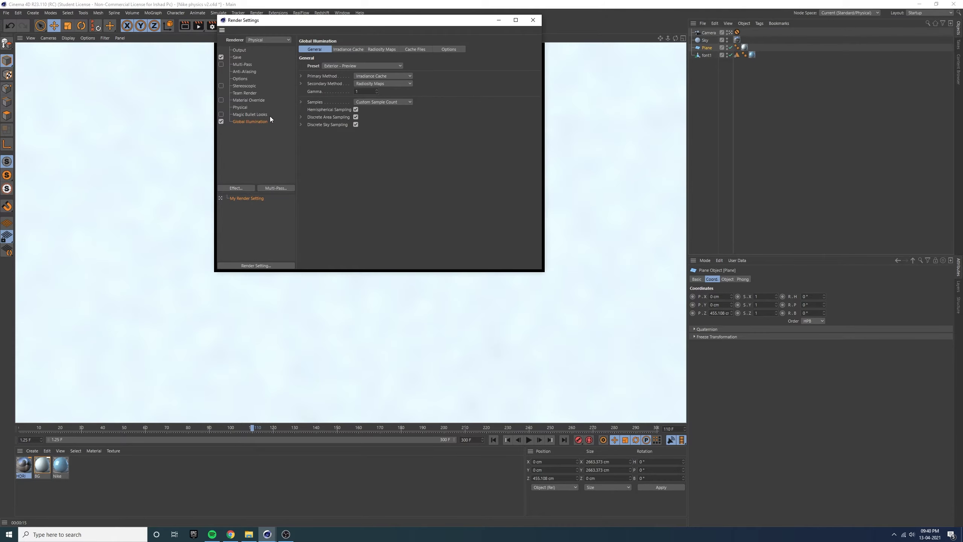
{"action": "left_click", "coordinate": [345, 66]}
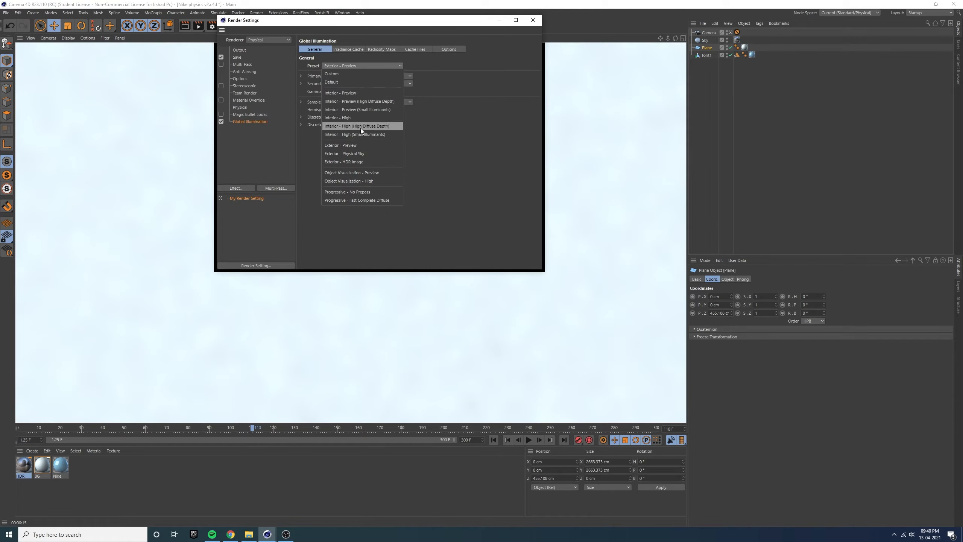
{"action": "left_click", "coordinate": [369, 163]}
{"action": "left_click", "coordinate": [532, 20]}
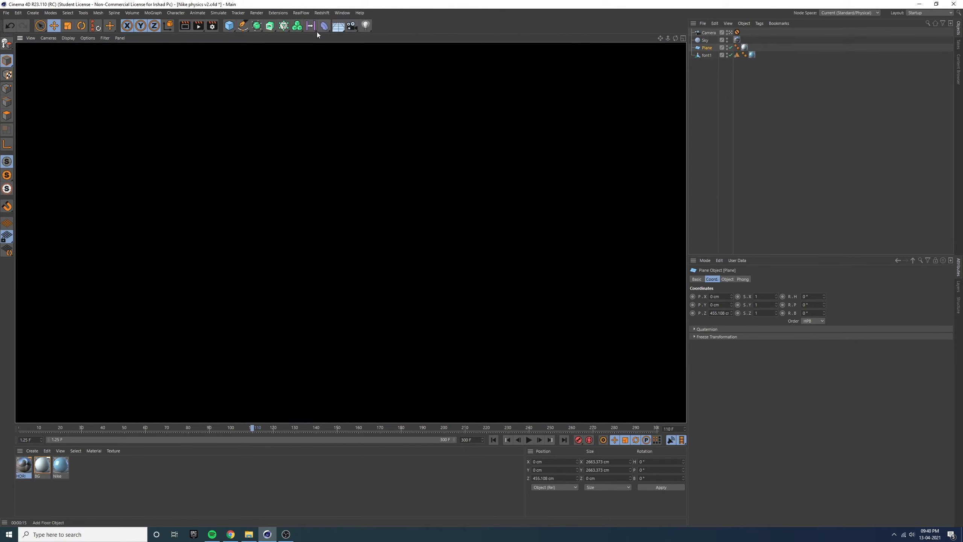
{"action": "left_click", "coordinate": [186, 26]}
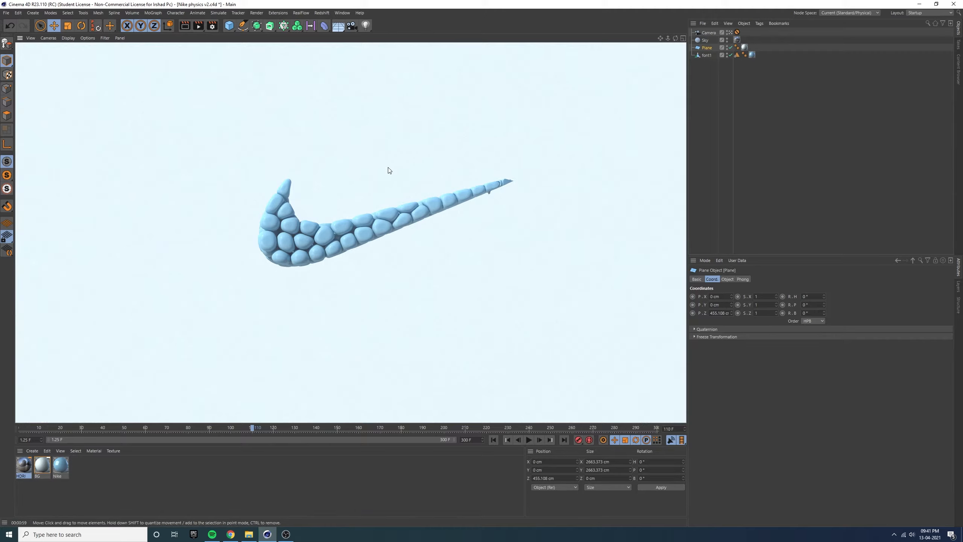
Step: Clear the view render, save the project and deselect the plane
{"action": "left_click", "coordinate": [362, 208]}
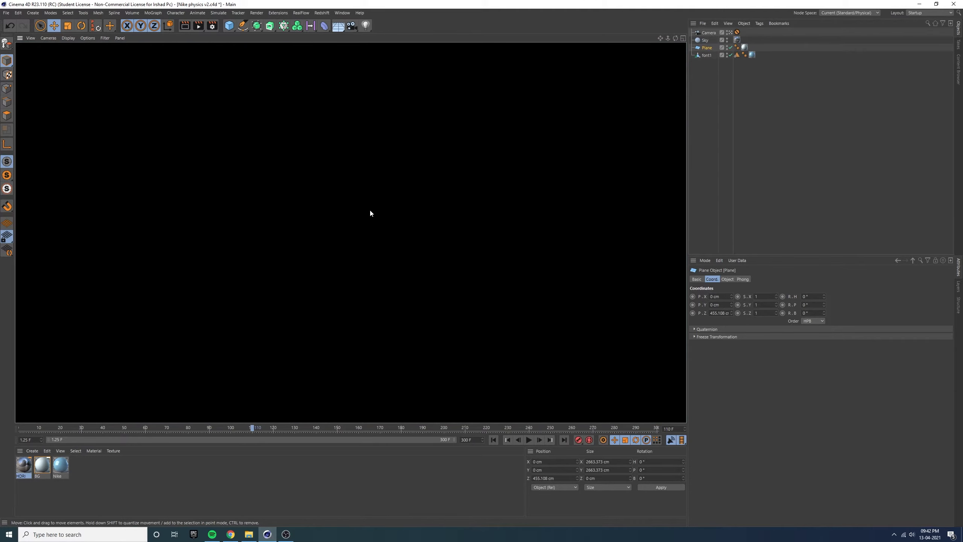
{"action": "key", "text": "ctrl+s"}
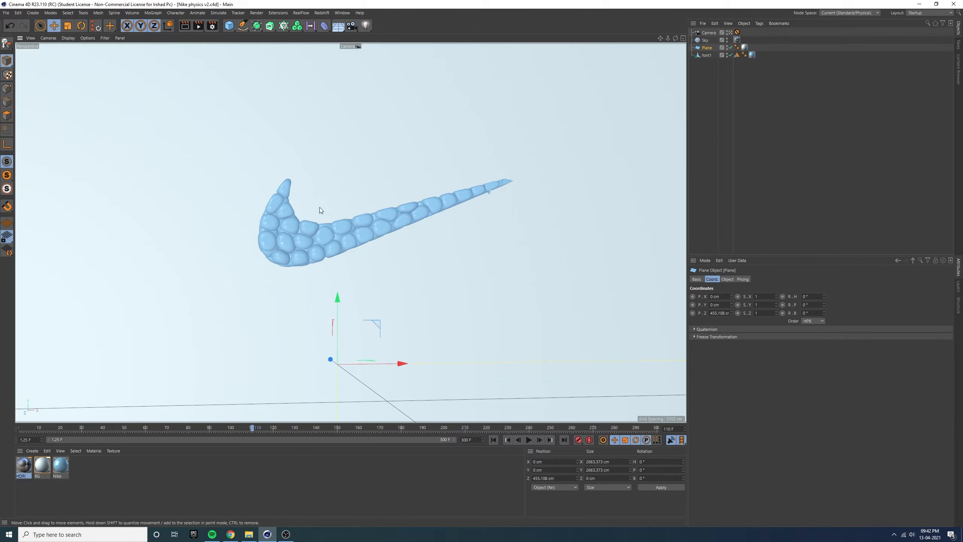
{"action": "left_click", "coordinate": [749, 139]}
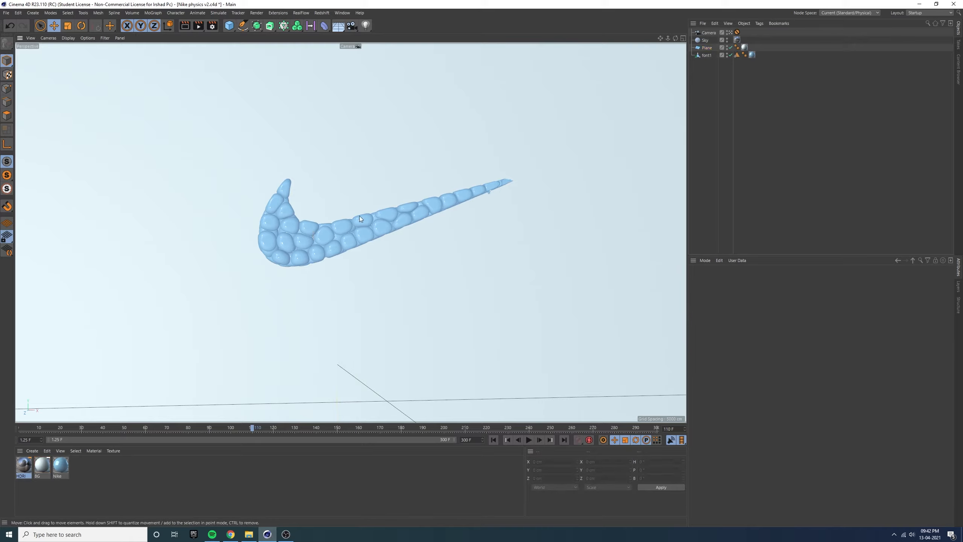
Step: Delete the camera's protection tag and orbit the camera slightly to reframe the swoosh
{"action": "left_click", "coordinate": [736, 32]}
{"action": "key", "text": "Delete"}
{"action": "mouse_move", "coordinate": [334, 233]}
{"action": "left_mouse_down", "text": "alt"}
{"action": "mouse_move", "coordinate": [352, 250]}
{"action": "mouse_move", "coordinate": [346, 236]}
{"action": "left_mouse_up", "text": "alt"}
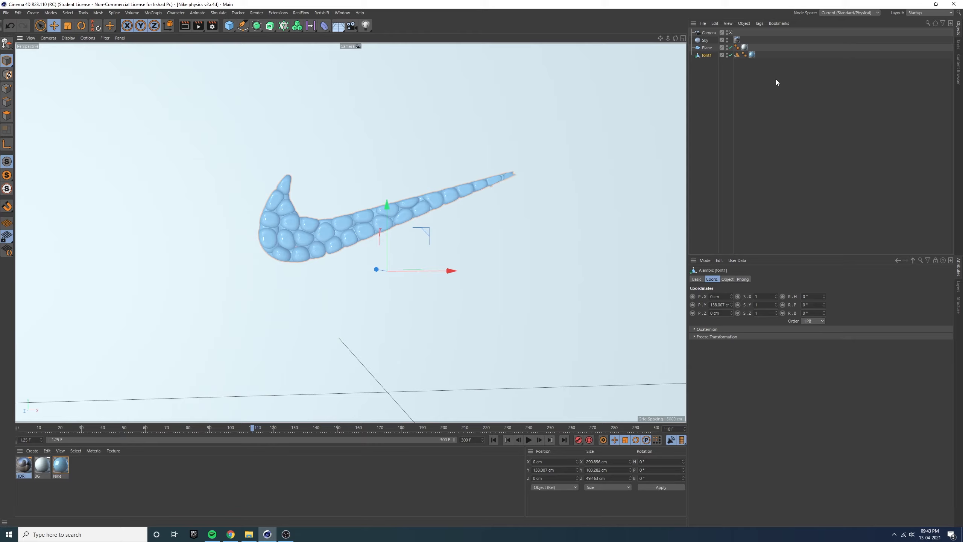
{"action": "left_click", "coordinate": [307, 59]}
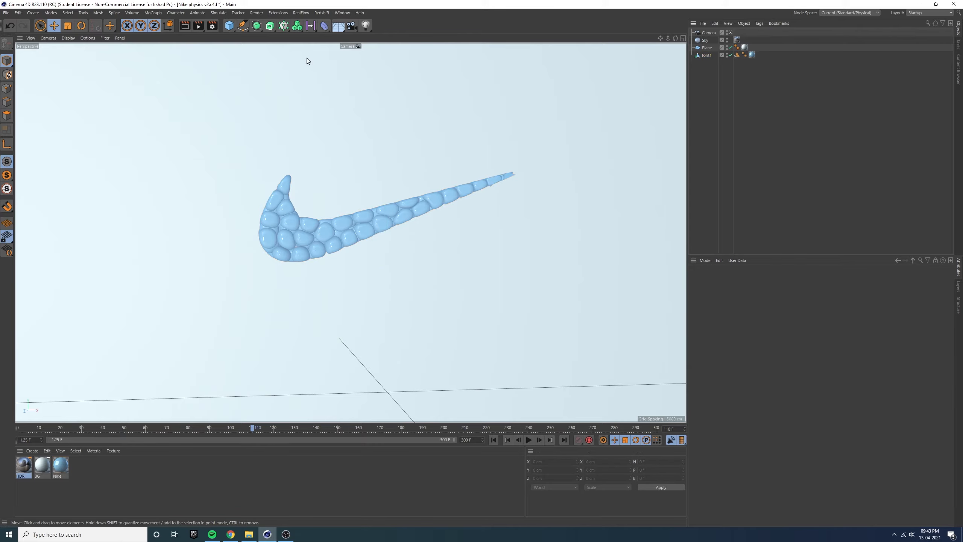
Step: Render the current frame to the Picture Viewer and compare it with the earlier Nike physics render
{"action": "left_click", "coordinate": [198, 26]}
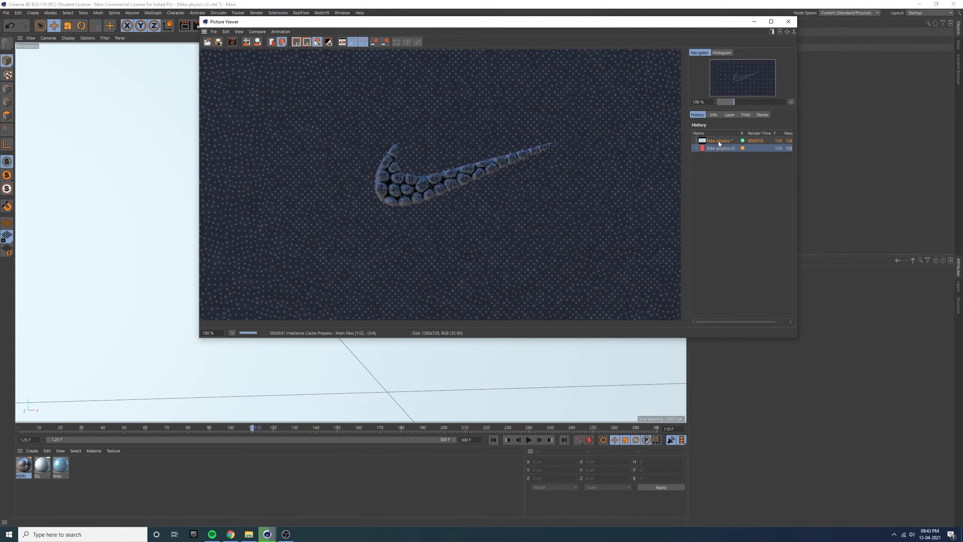
{"action": "left_click", "coordinate": [718, 141]}
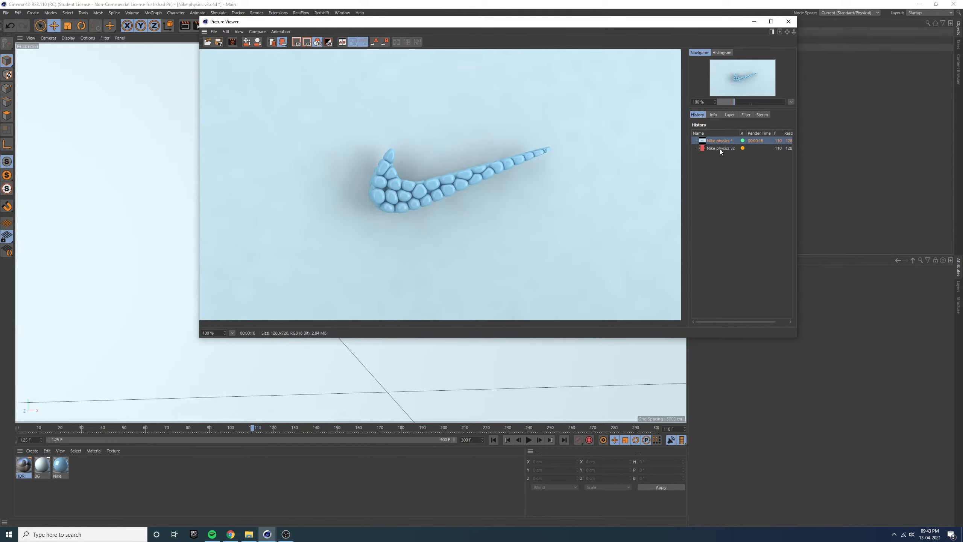
{"action": "left_click", "coordinate": [720, 148]}
{"action": "left_click", "coordinate": [720, 141]}
{"action": "left_click", "coordinate": [716, 148]}
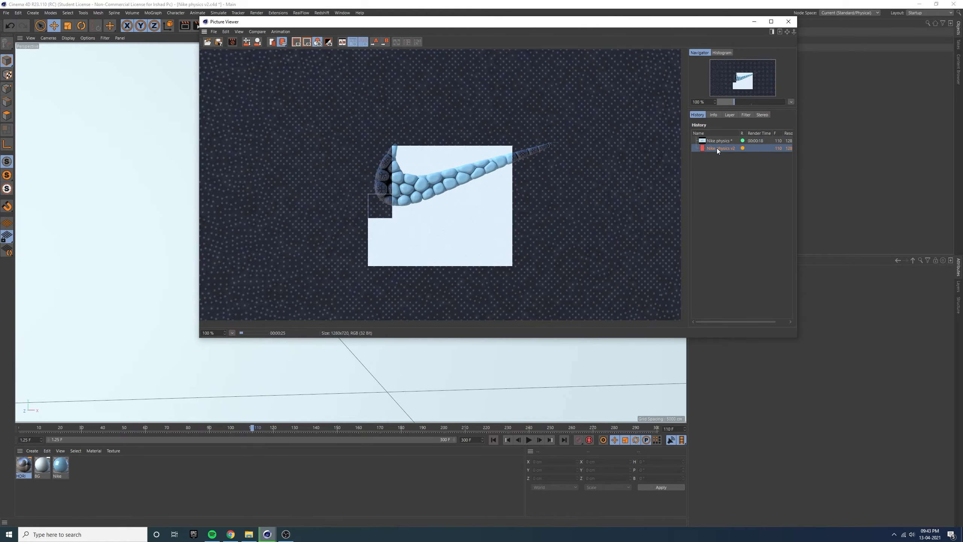